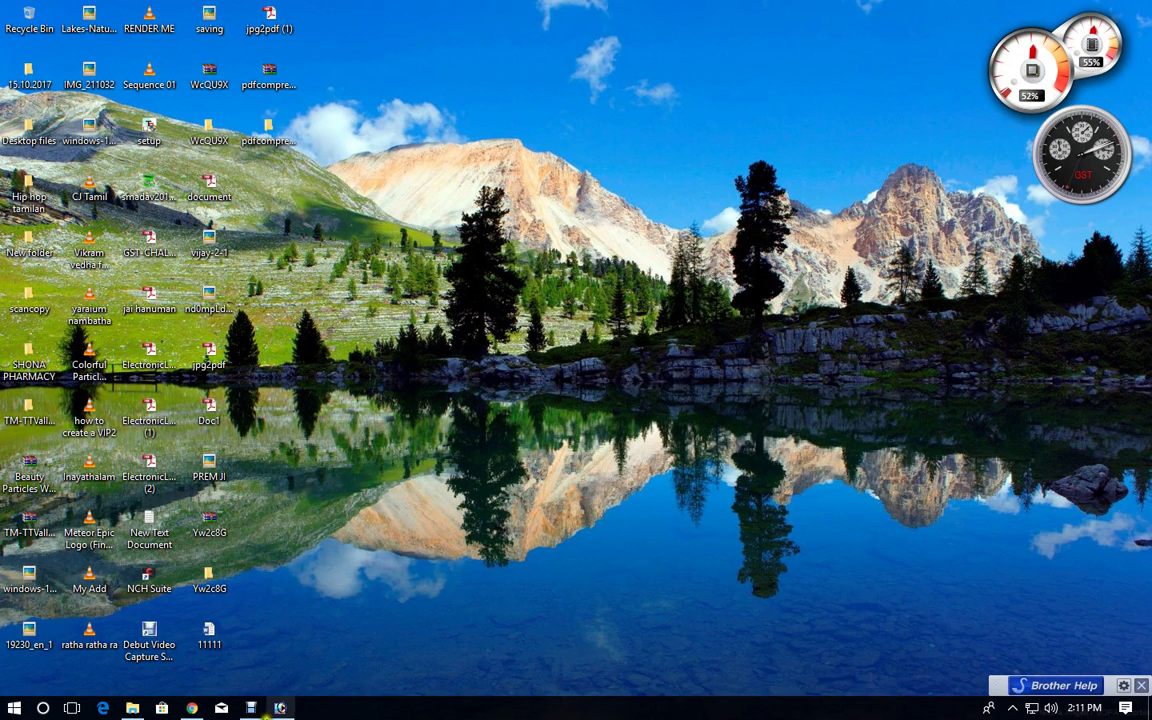
# Check the YouTube channel page in Chrome, then return to the empty Photoshop workspace
pyautogui.click(281, 707)
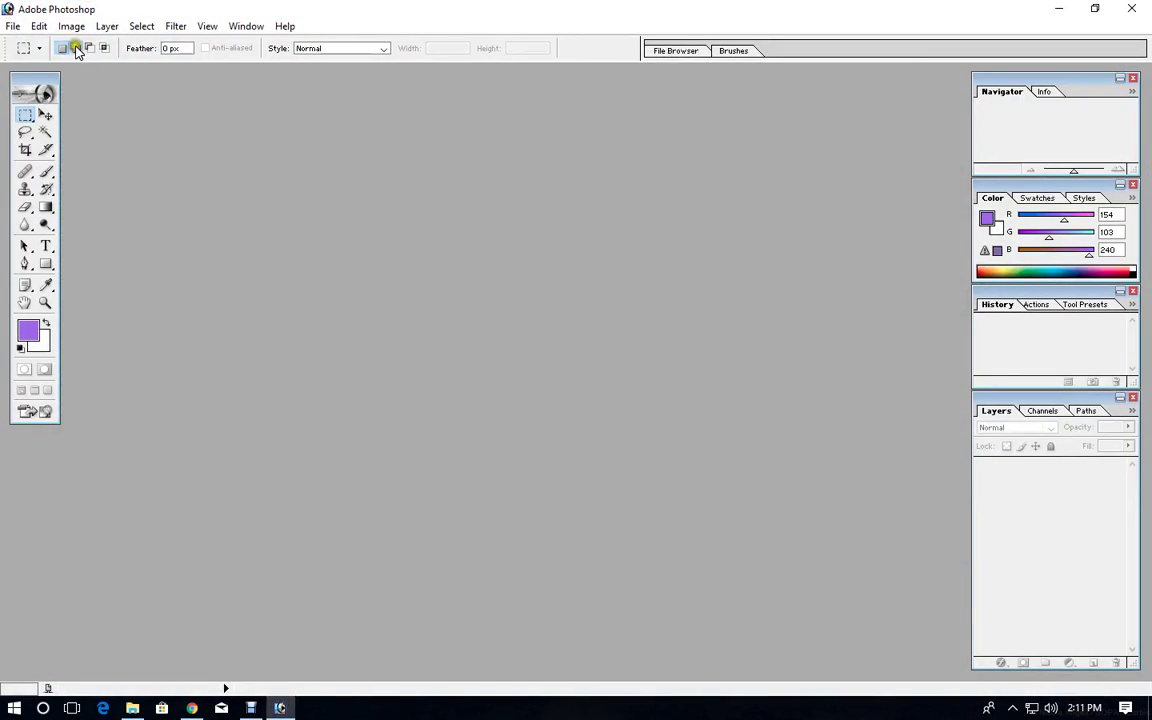
pyautogui.click(72, 26)
pyautogui.click(447, 252)
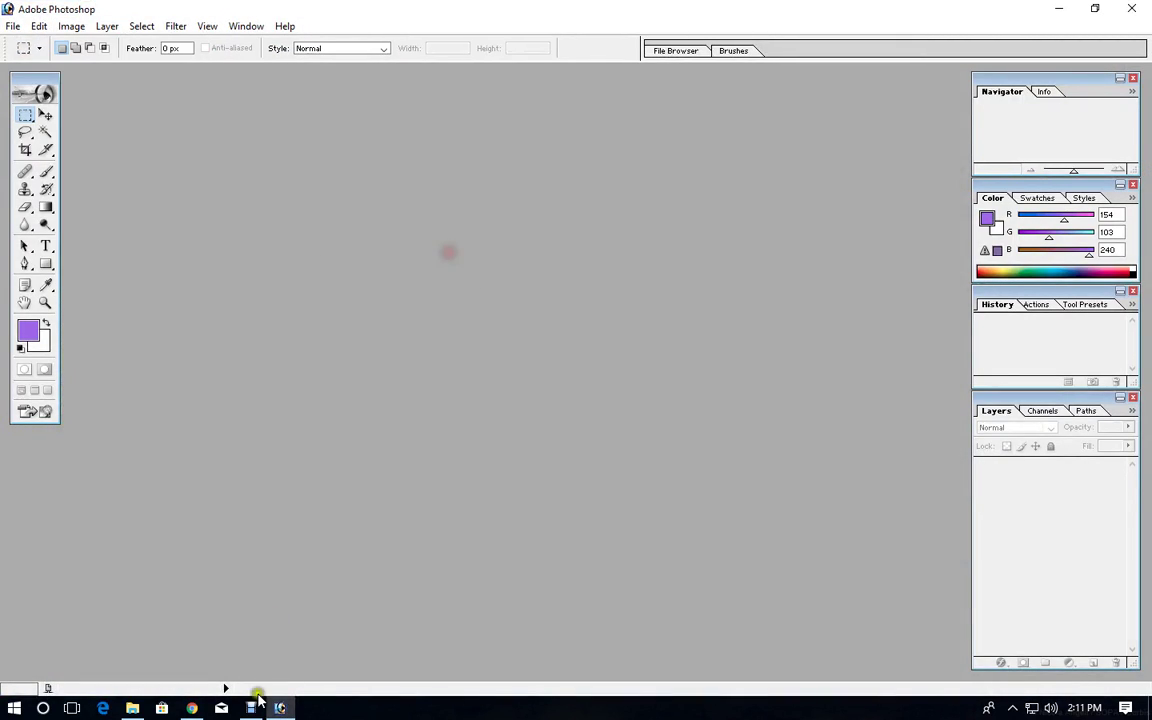
pyautogui.click(192, 708)
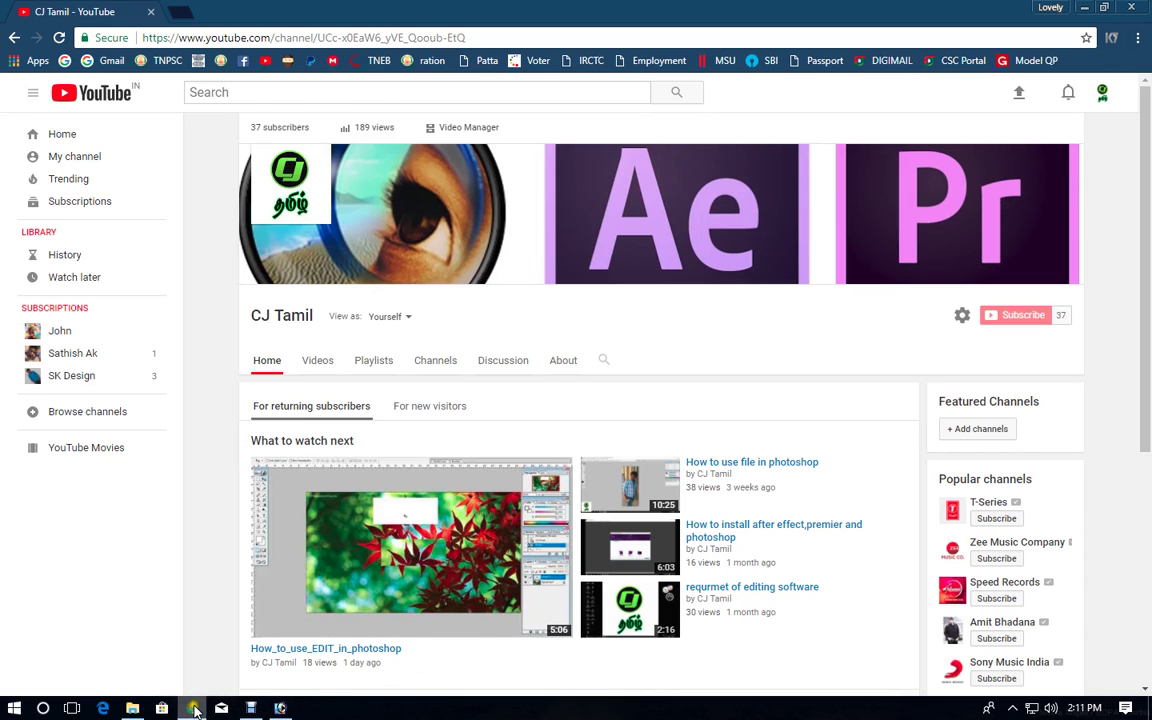
pyautogui.click(279, 707)
pyautogui.click(239, 141)
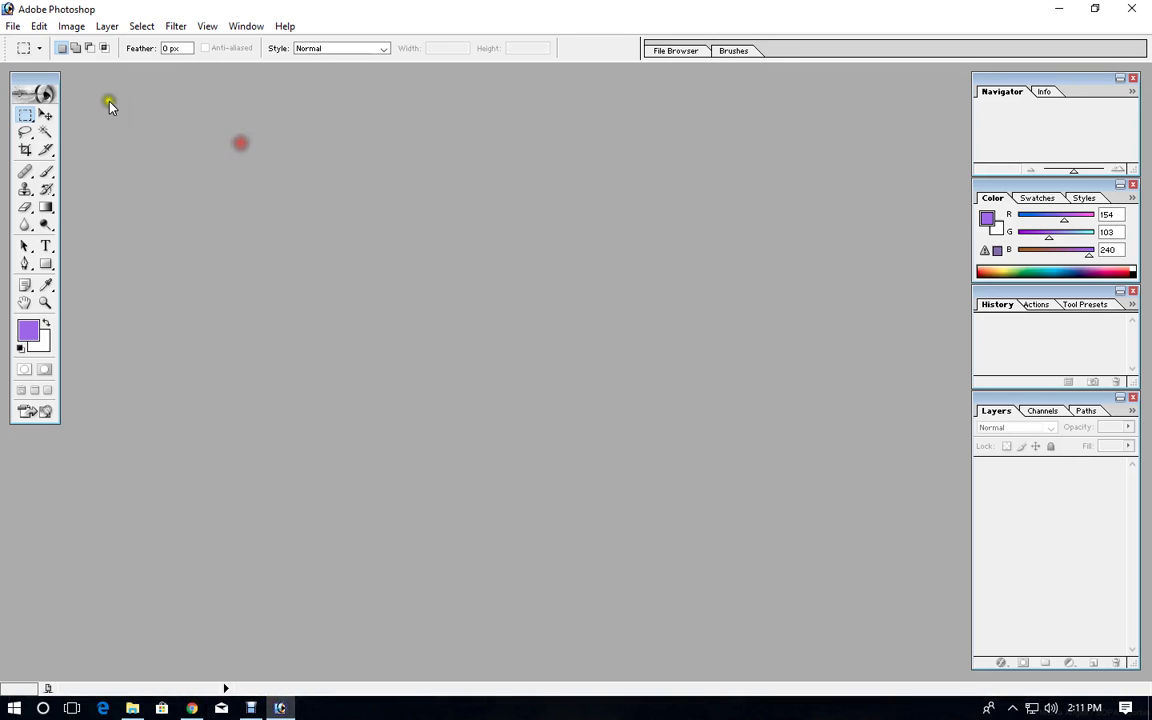
# Open 19230_en_1.jpg from the Desktop and discard its embedded colour profile
pyautogui.click(76, 30)
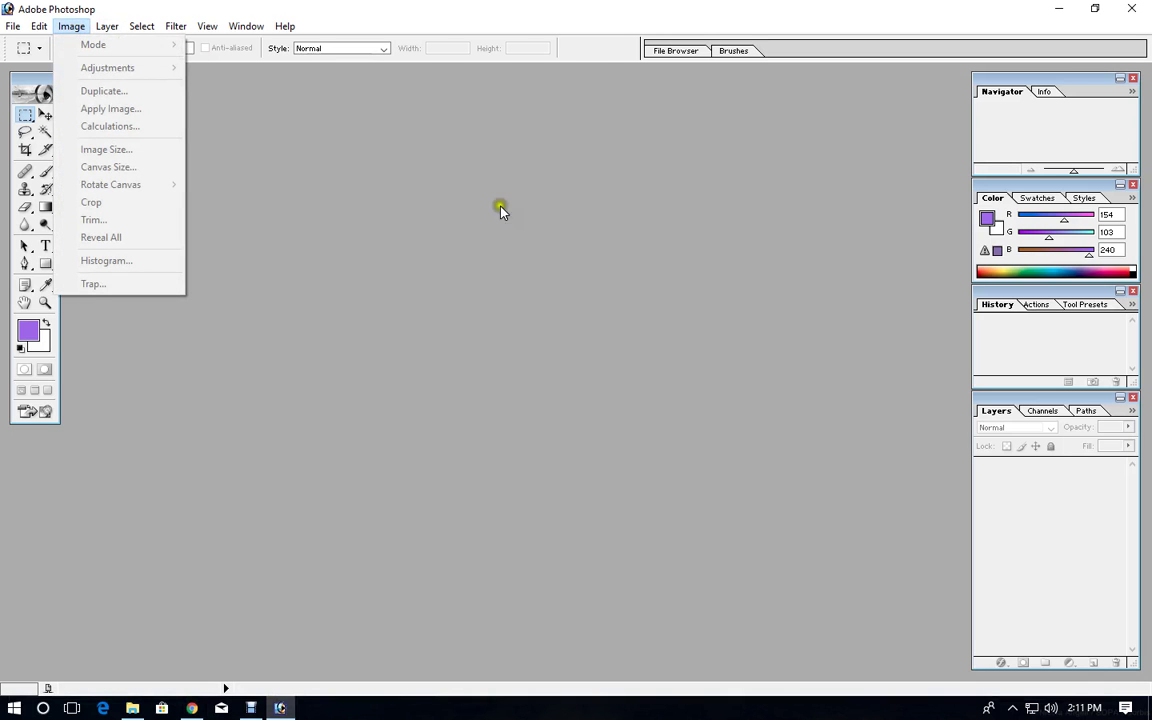
pyautogui.click(401, 229)
pyautogui.doubleClick(401, 229)
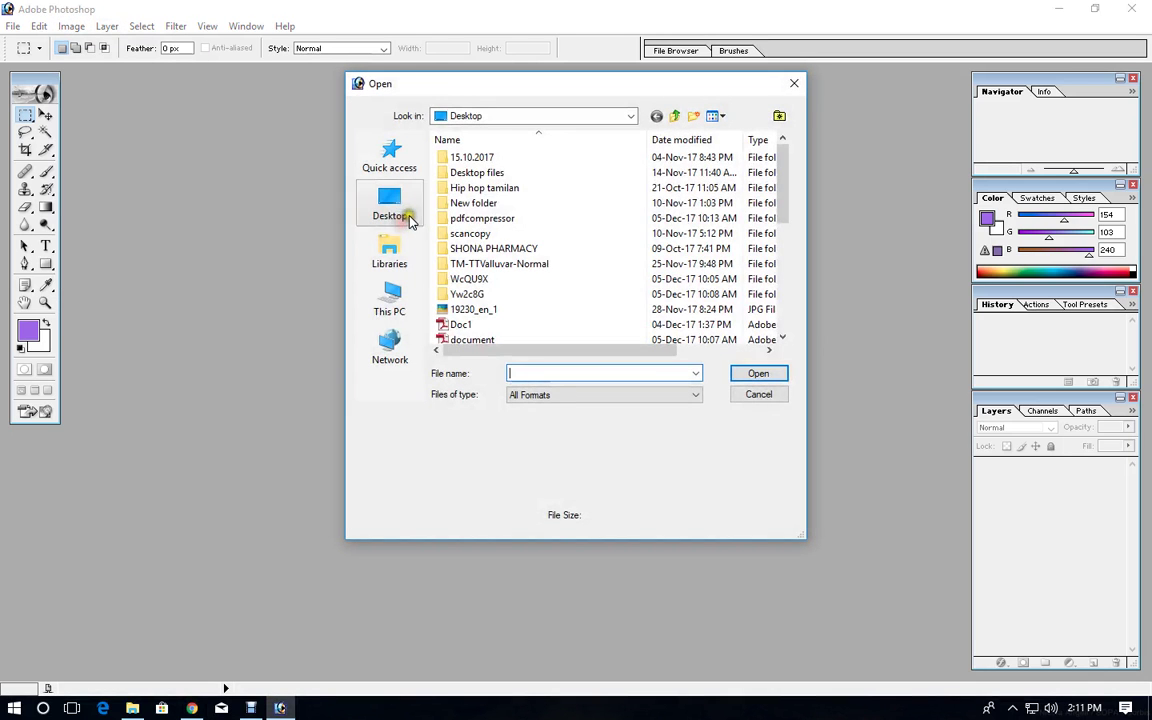
pyautogui.click(507, 313)
pyautogui.scroll(-2, 663, 306)
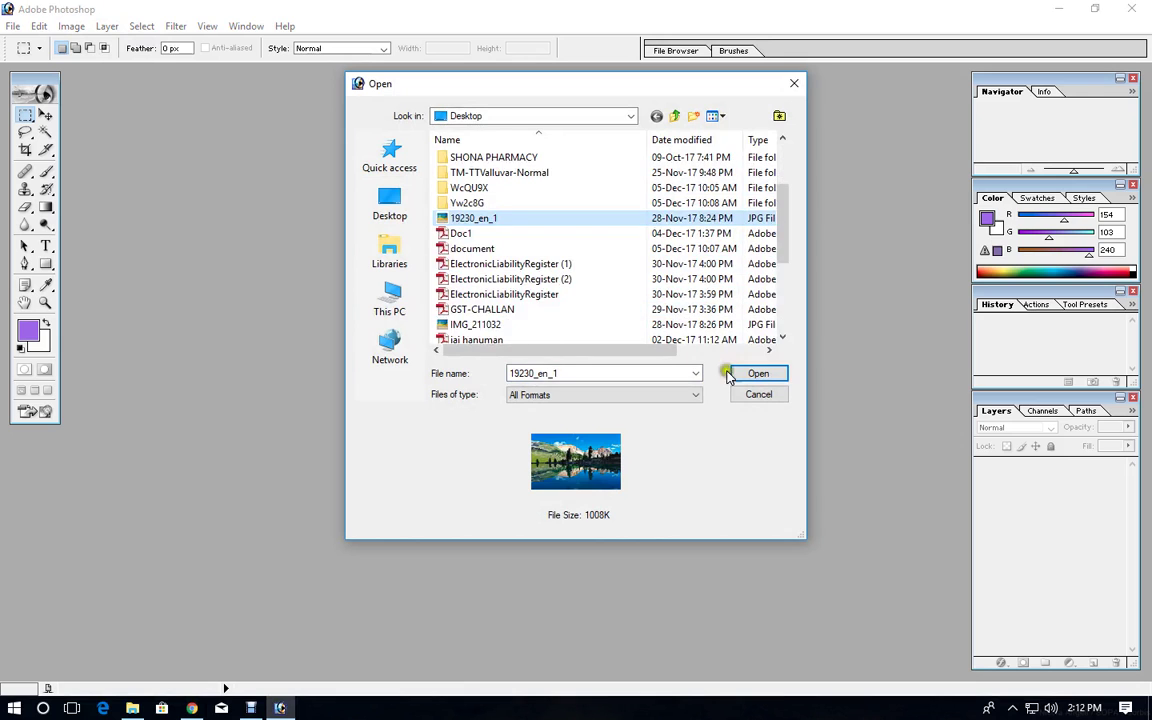
pyautogui.click(750, 374)
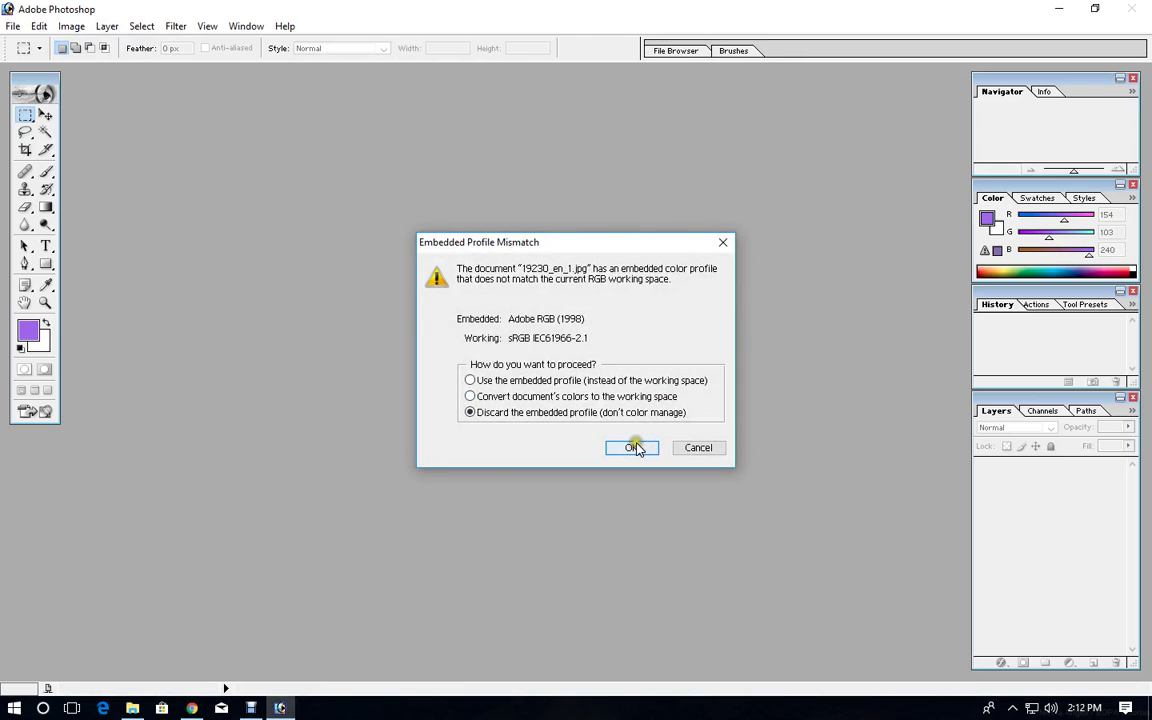
pyautogui.click(630, 445)
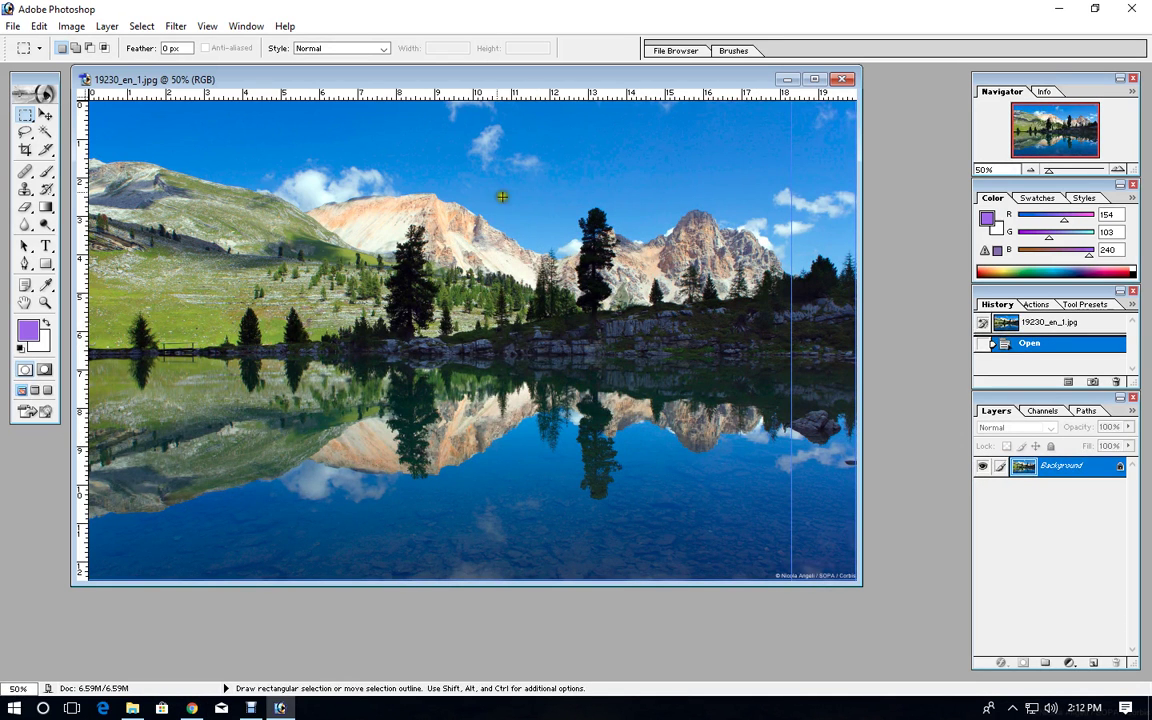
# Maximize the lake photo's document window to fill the workspace
pyautogui.click(71, 26)
pyautogui.moveTo(93, 45)
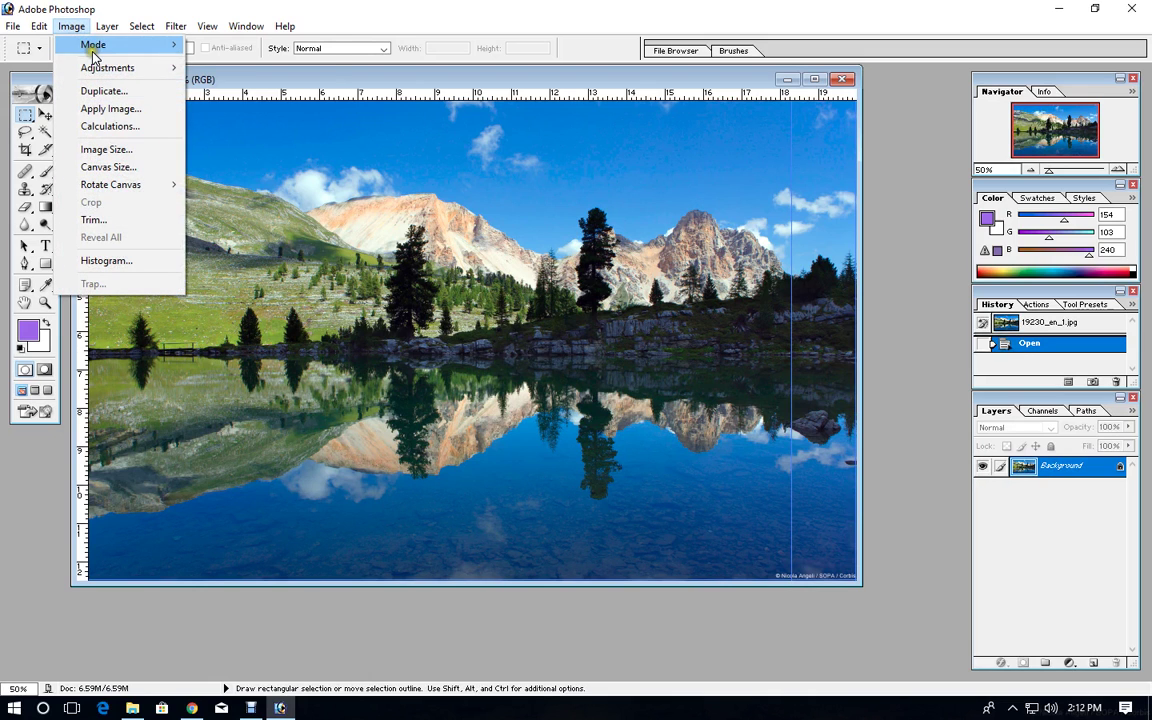
pyautogui.click(635, 95)
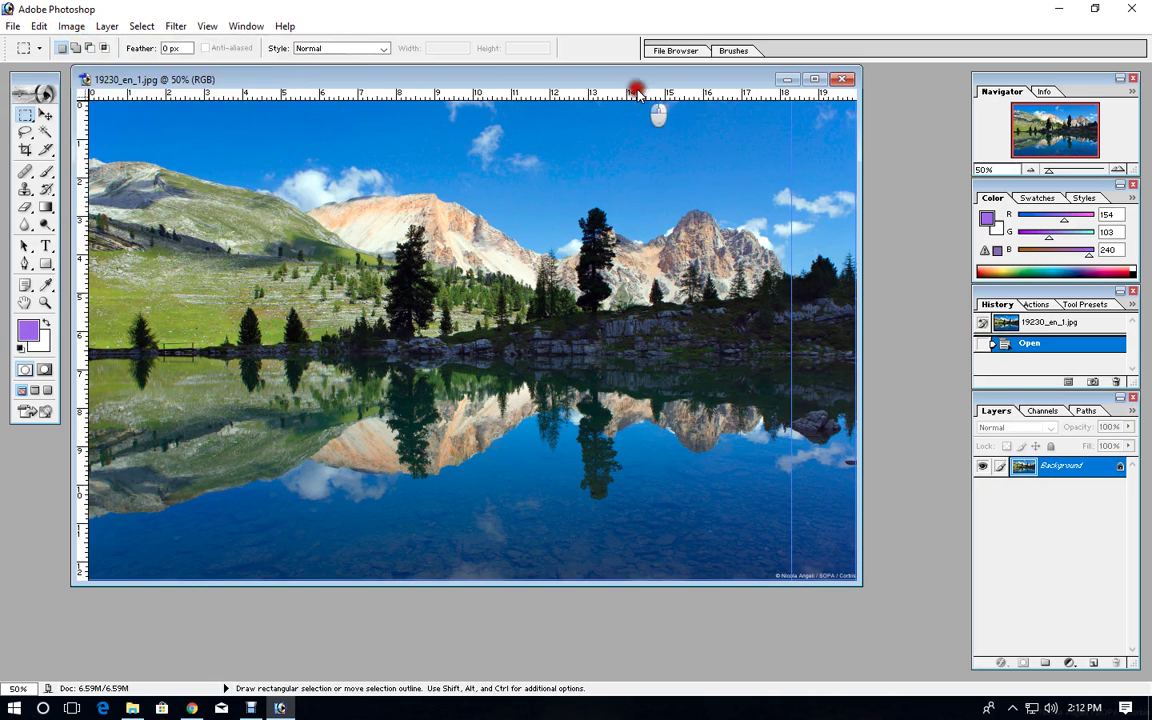
pyautogui.doubleClick(483, 75)
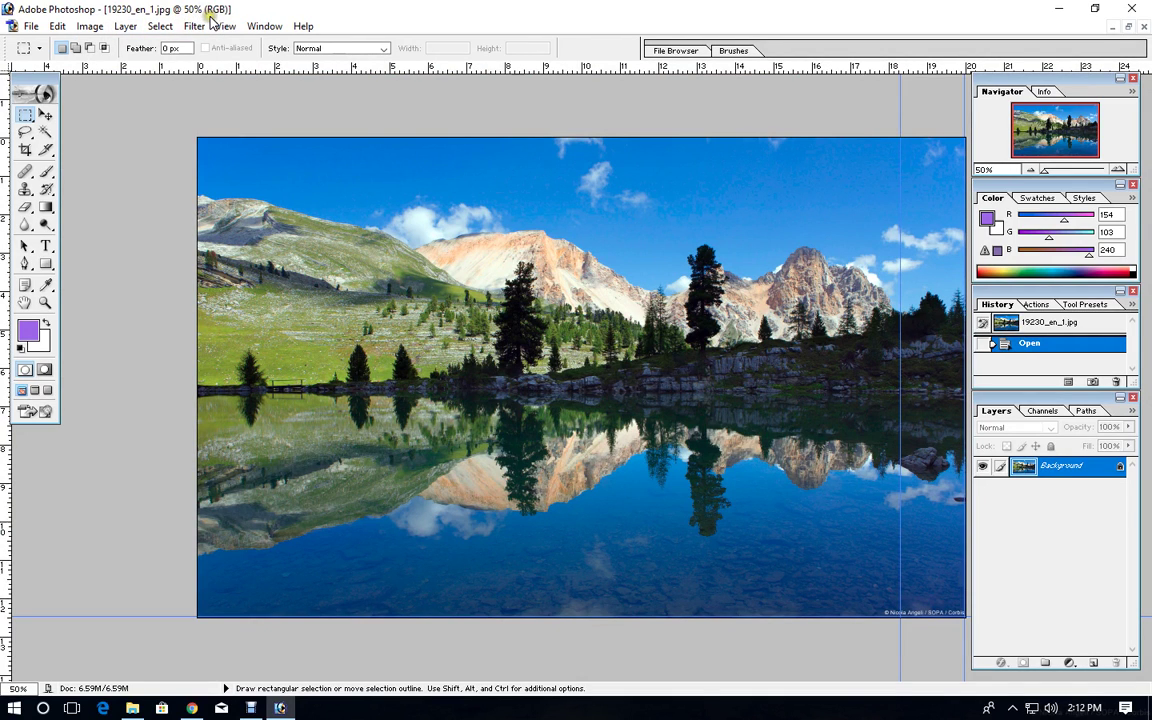
# Convert the photo to Grayscale, then to RGB Color, then revert history to Open
pyautogui.click(90, 26)
pyautogui.moveTo(112, 44)
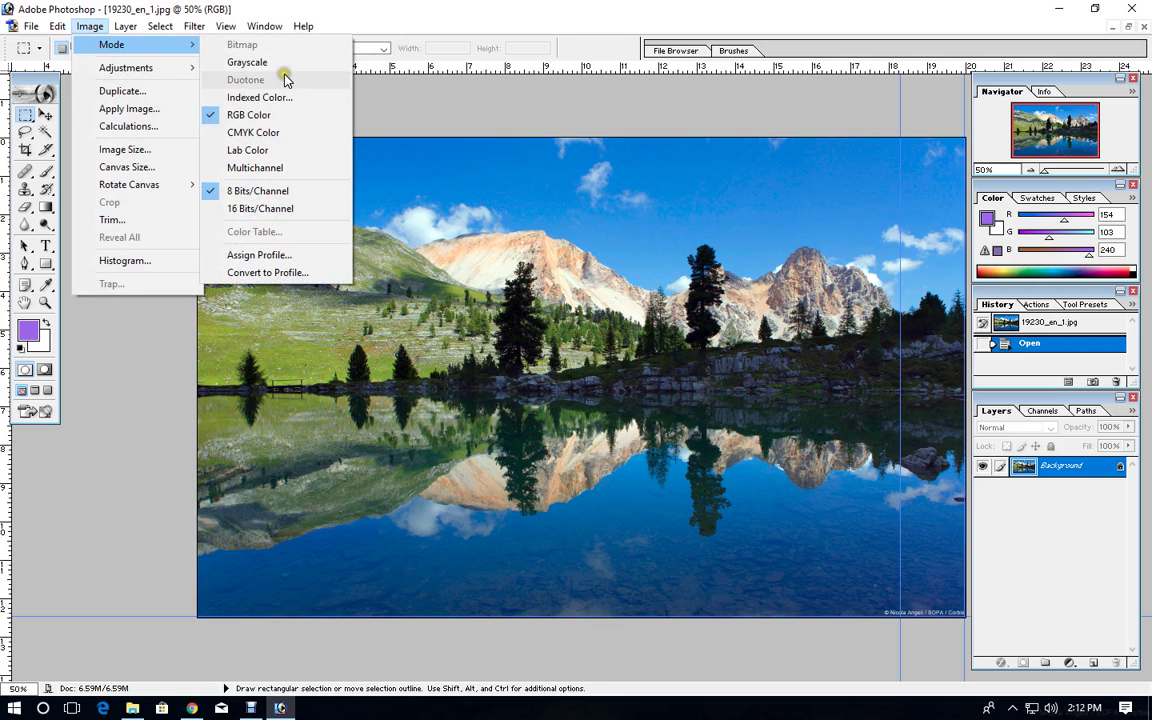
pyautogui.click(284, 64)
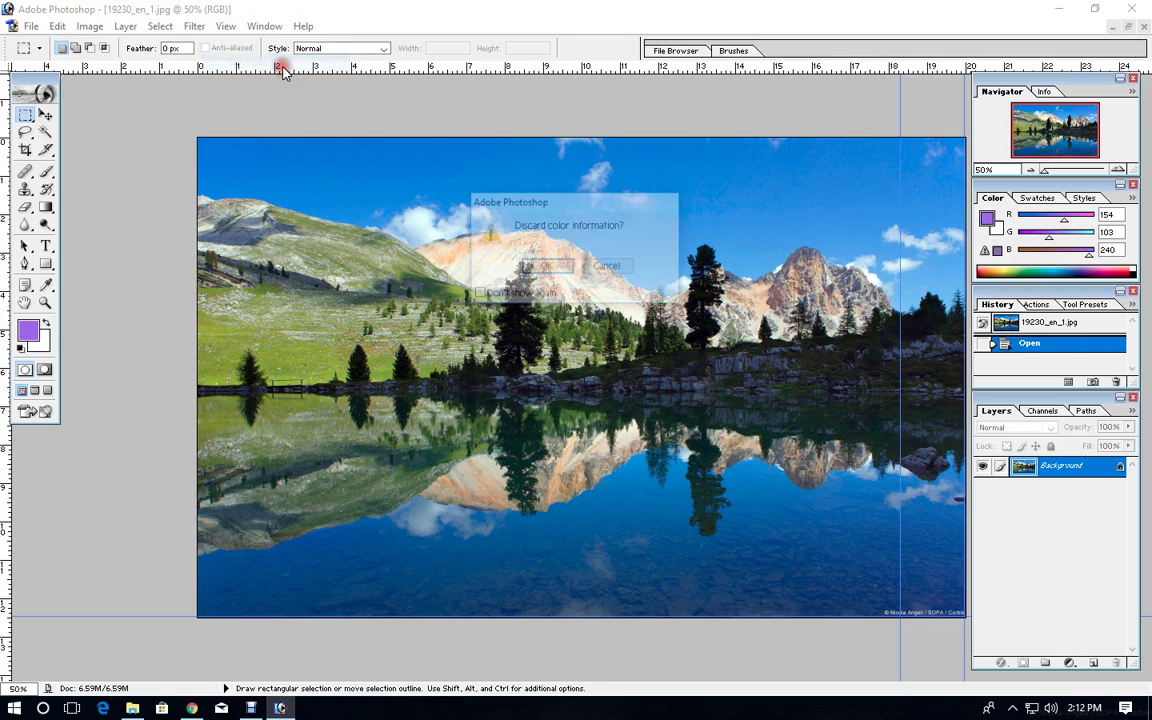
pyautogui.click(541, 262)
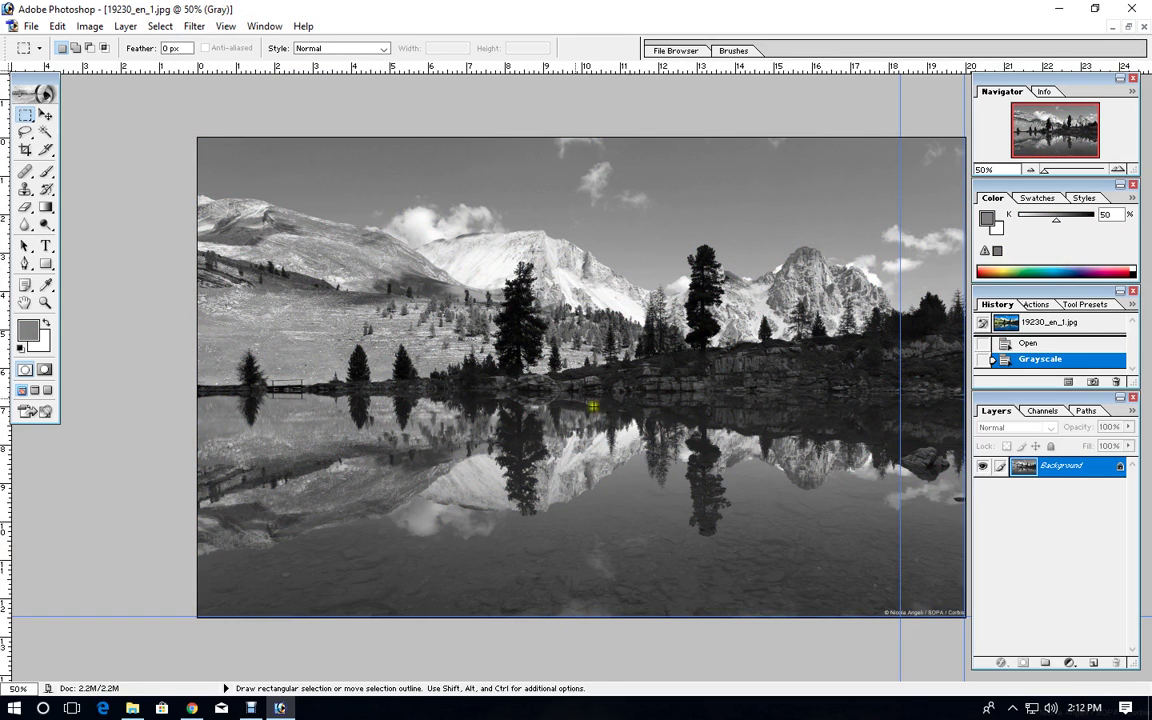
pyautogui.click(89, 26)
pyautogui.click(140, 44)
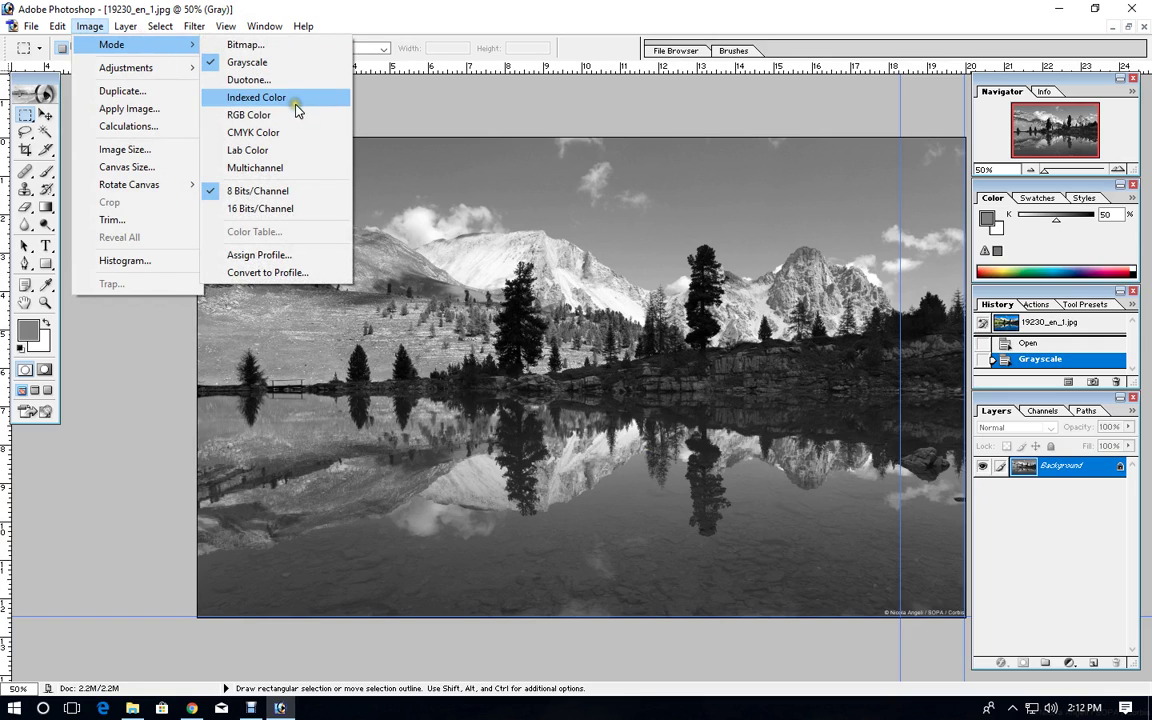
pyautogui.click(285, 115)
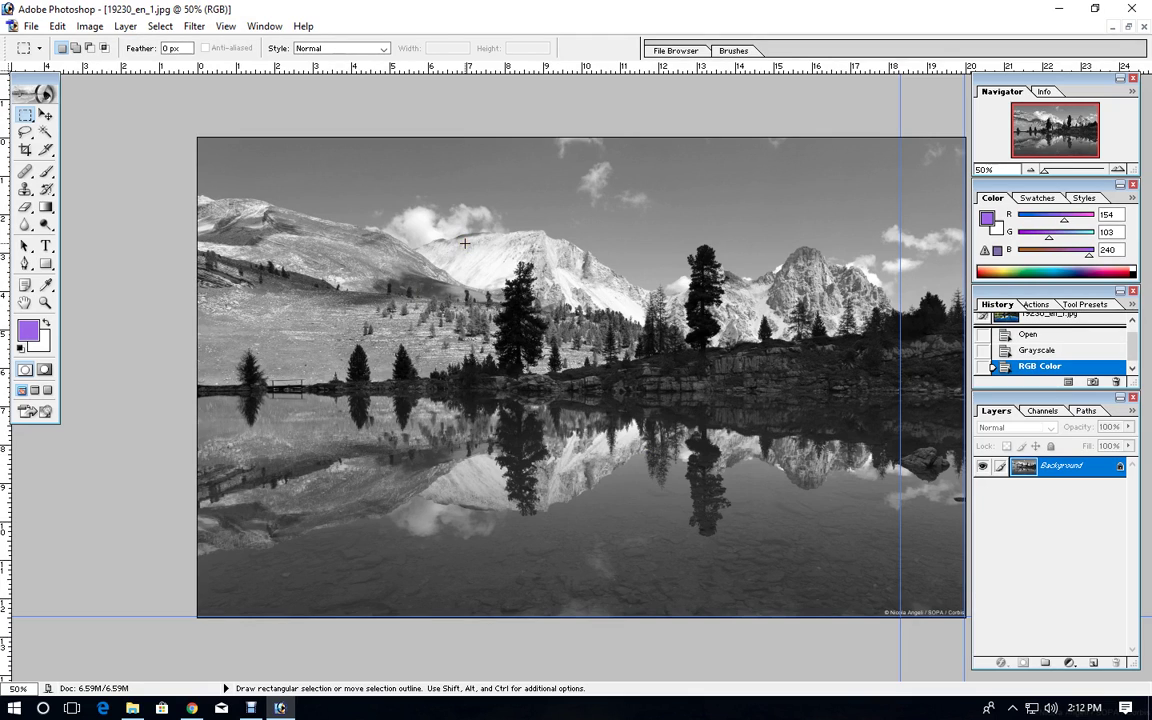
pyautogui.hotkey('ctrl', 'alt', 'z')
pyautogui.hotkey('ctrl', 'alt', 'z')
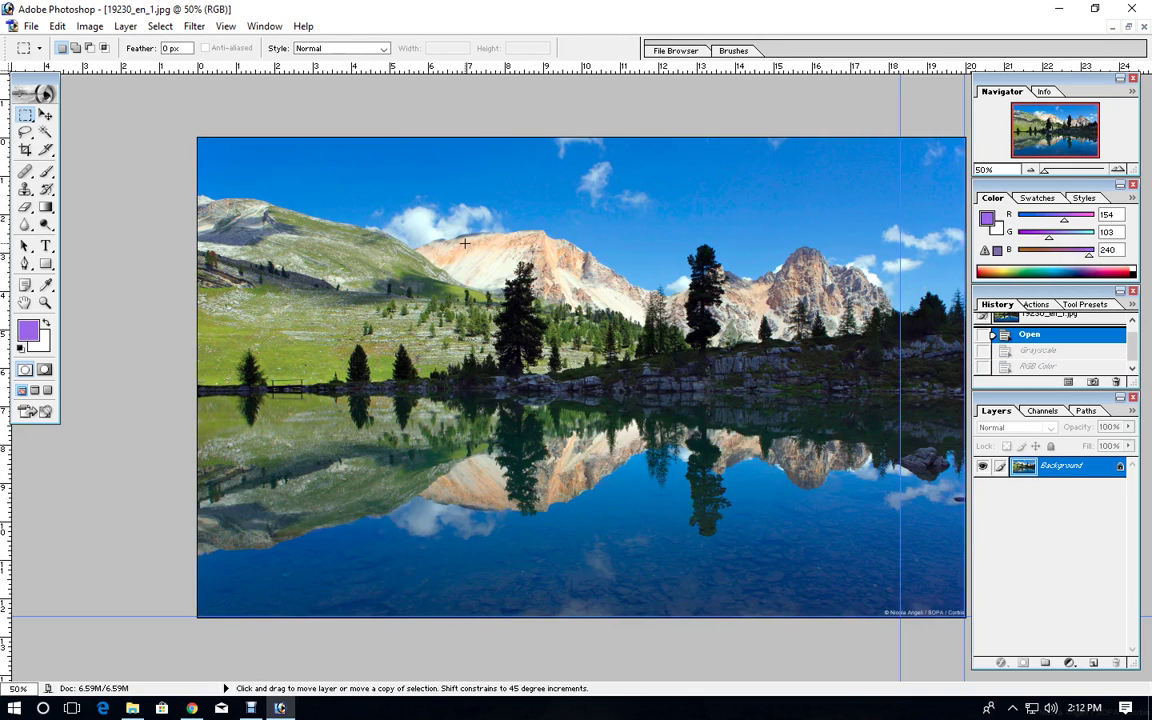
# Open Image > Adjustments > Levels for the lake photo
pyautogui.click(89, 26)
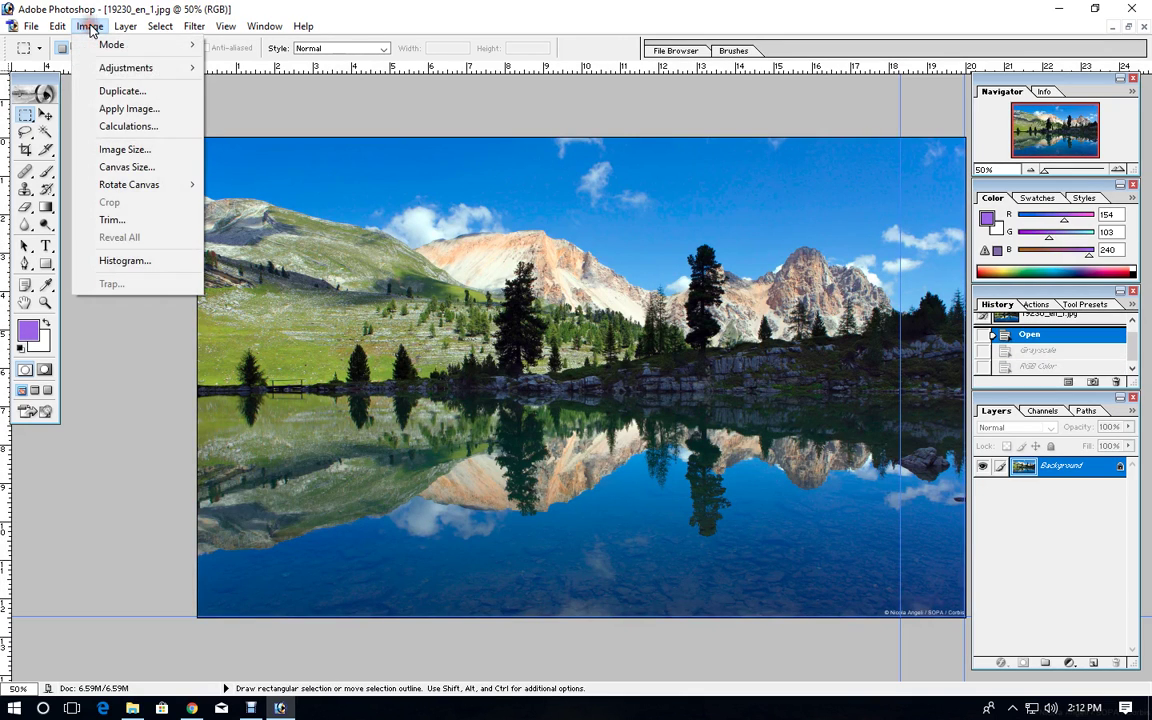
pyautogui.moveTo(112, 45)
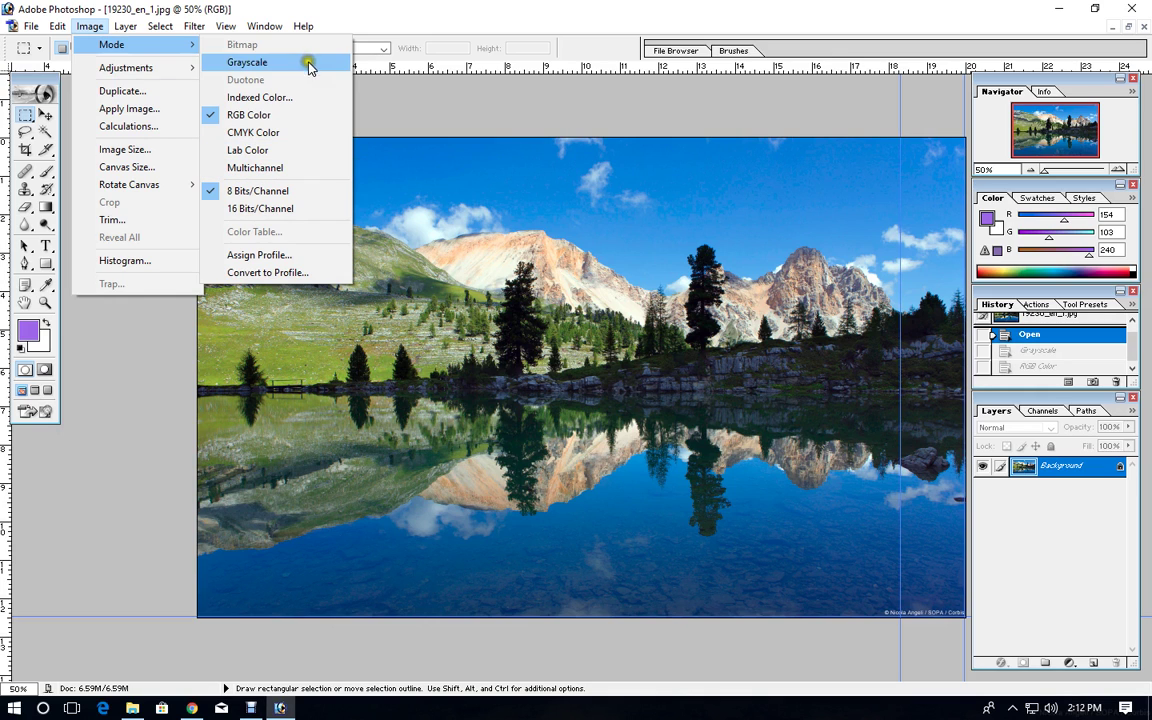
pyautogui.click(527, 135)
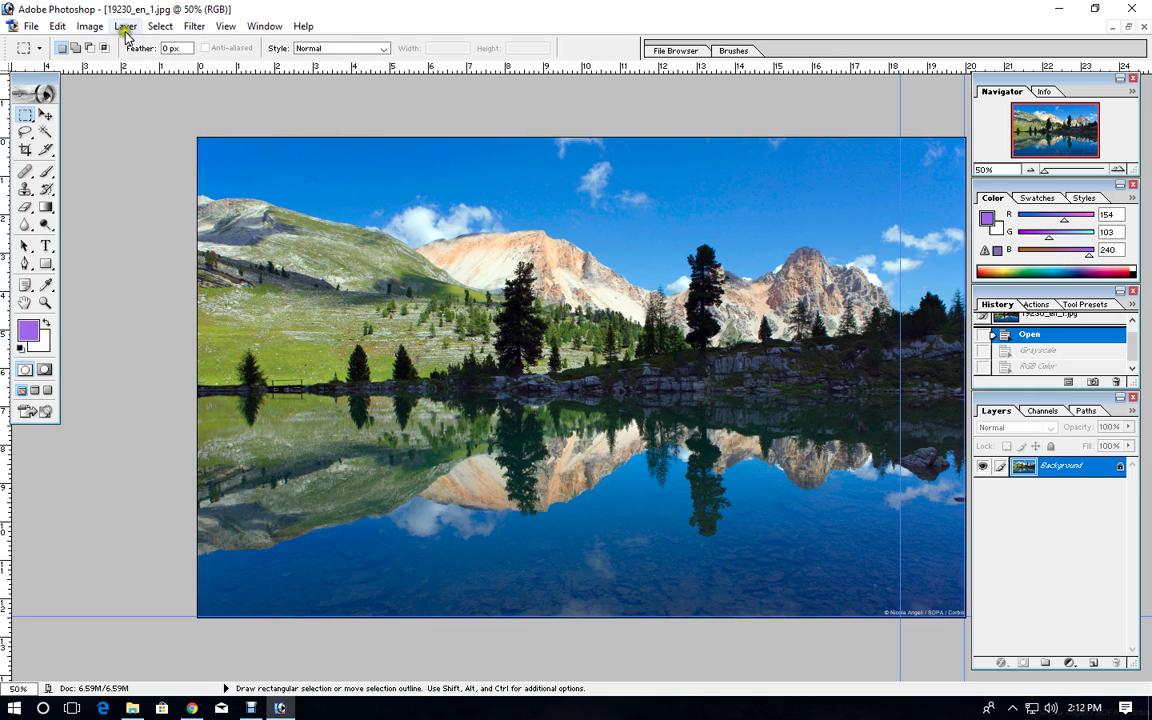
pyautogui.click(90, 26)
pyautogui.moveTo(126, 68)
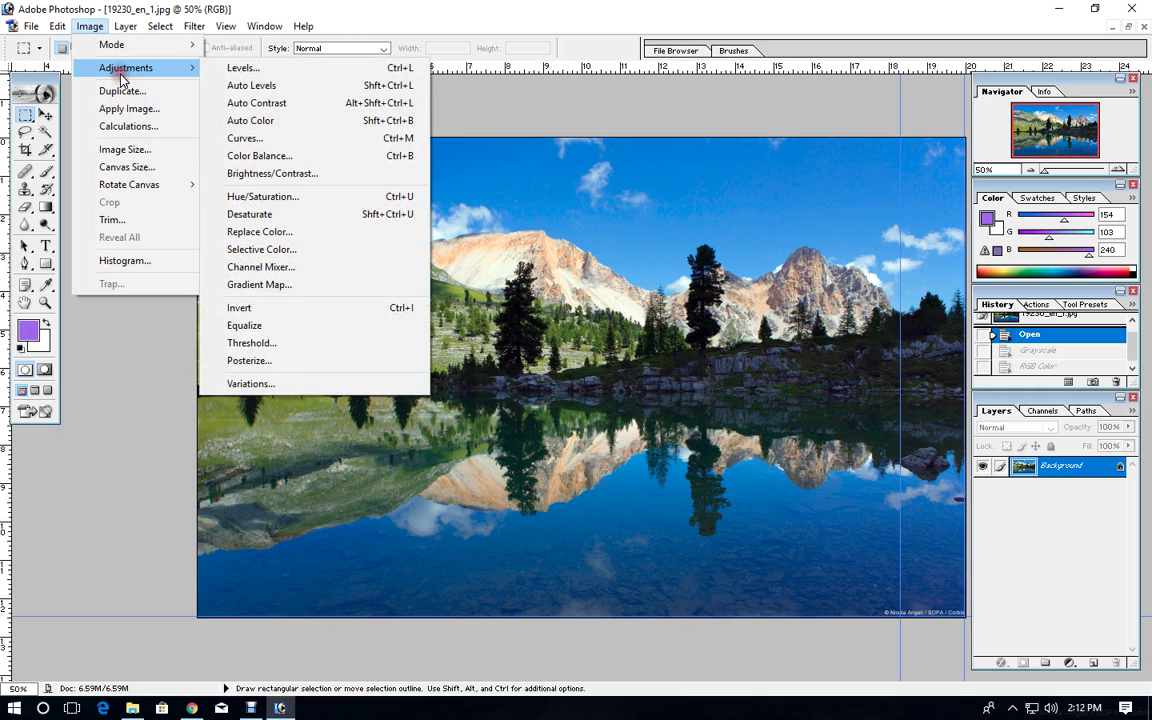
pyautogui.click(243, 68)
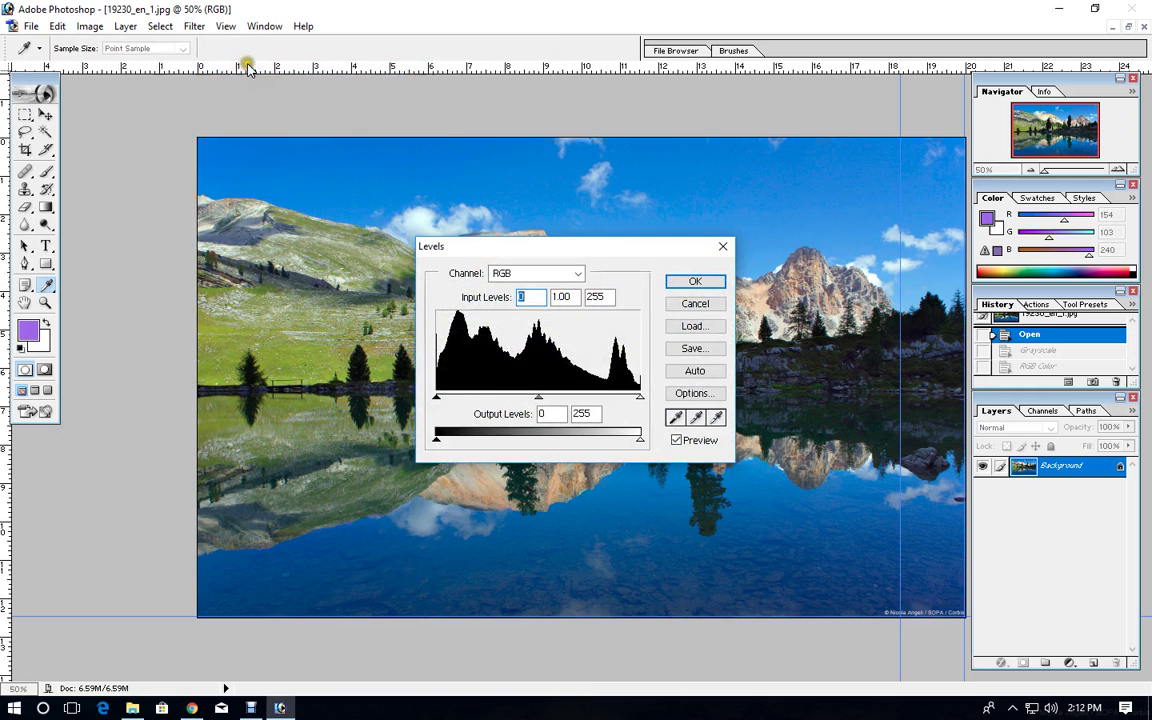
# Move the Levels dialog aside and preview darker shadows with the black input slider
pyautogui.moveTo(594, 254); pyautogui.dragTo(753, 246)
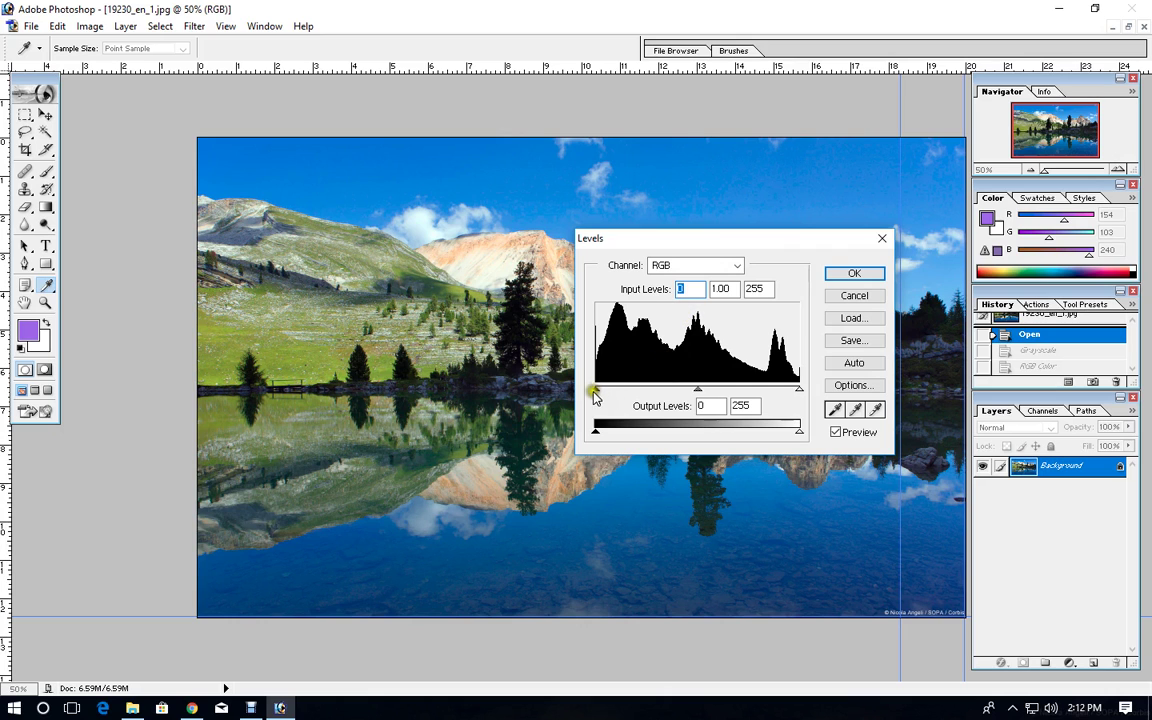
pyautogui.moveTo(598, 388)
pyautogui.mouseDown()
pyautogui.moveTo(634, 388)
pyautogui.moveTo(614, 388)
pyautogui.mouseUp()
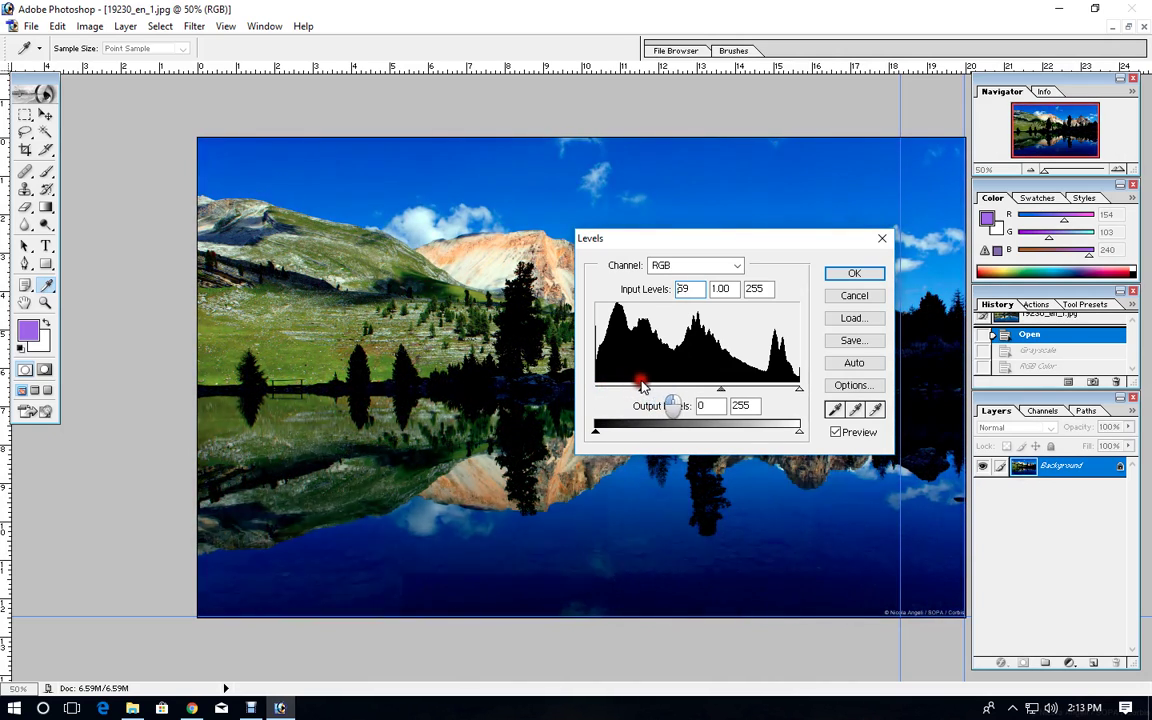
pyautogui.moveTo(614, 388); pyautogui.dragTo(596, 388)
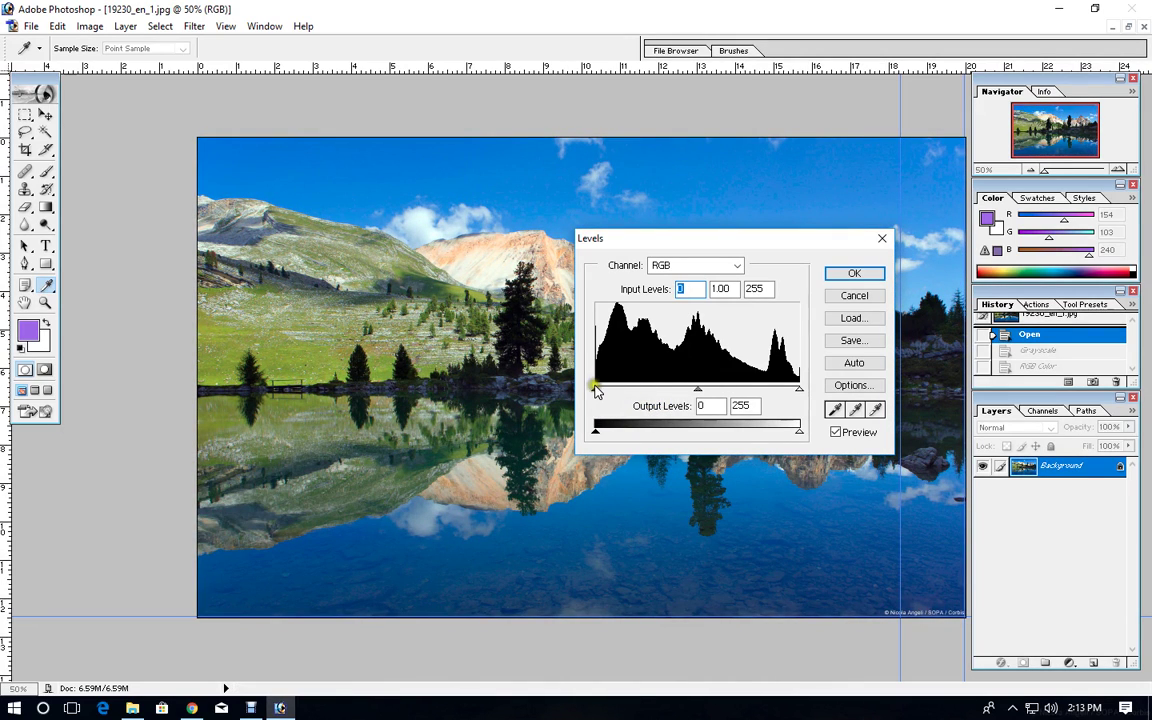
pyautogui.click(595, 389)
pyautogui.moveTo(595, 389)
pyautogui.mouseDown()
pyautogui.moveTo(617, 388)
pyautogui.moveTo(596, 388)
pyautogui.mouseUp()
# Preview white, black and midtone input level changes, then cancel Levels unapplied
pyautogui.moveTo(799, 389)
pyautogui.mouseDown()
pyautogui.moveTo(753, 390)
pyautogui.moveTo(800, 389)
pyautogui.mouseUp()
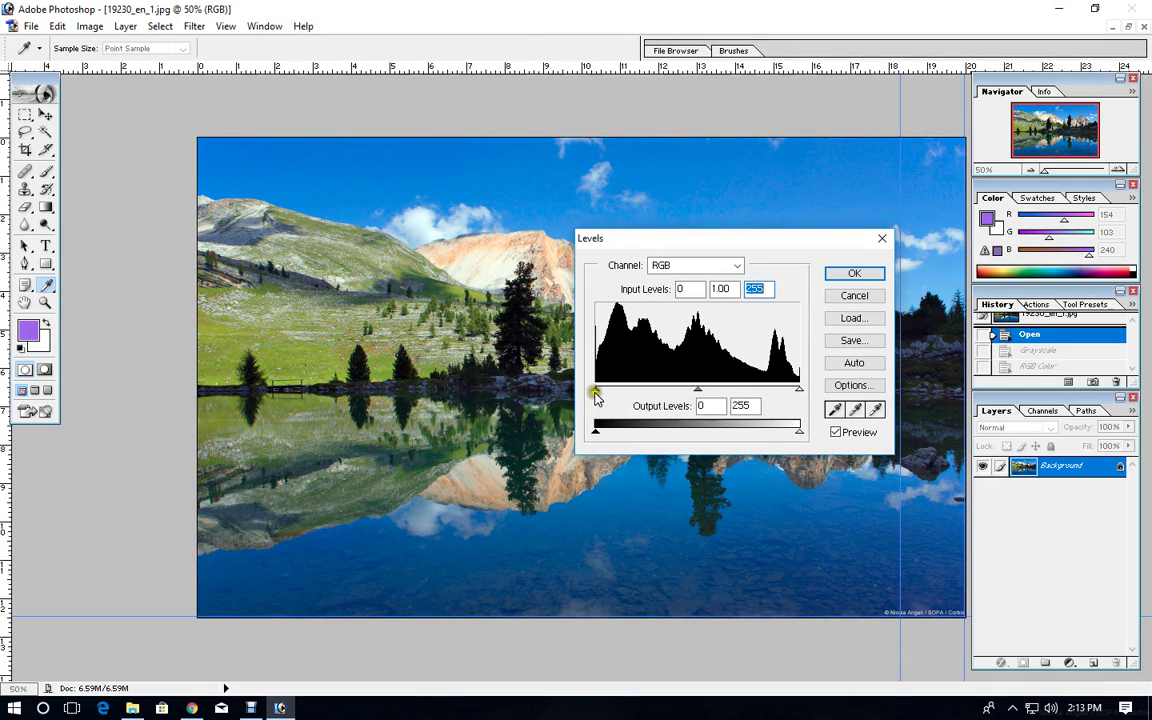
pyautogui.moveTo(597, 390)
pyautogui.mouseDown()
pyautogui.moveTo(674, 389)
pyautogui.moveTo(590, 388)
pyautogui.mouseUp()
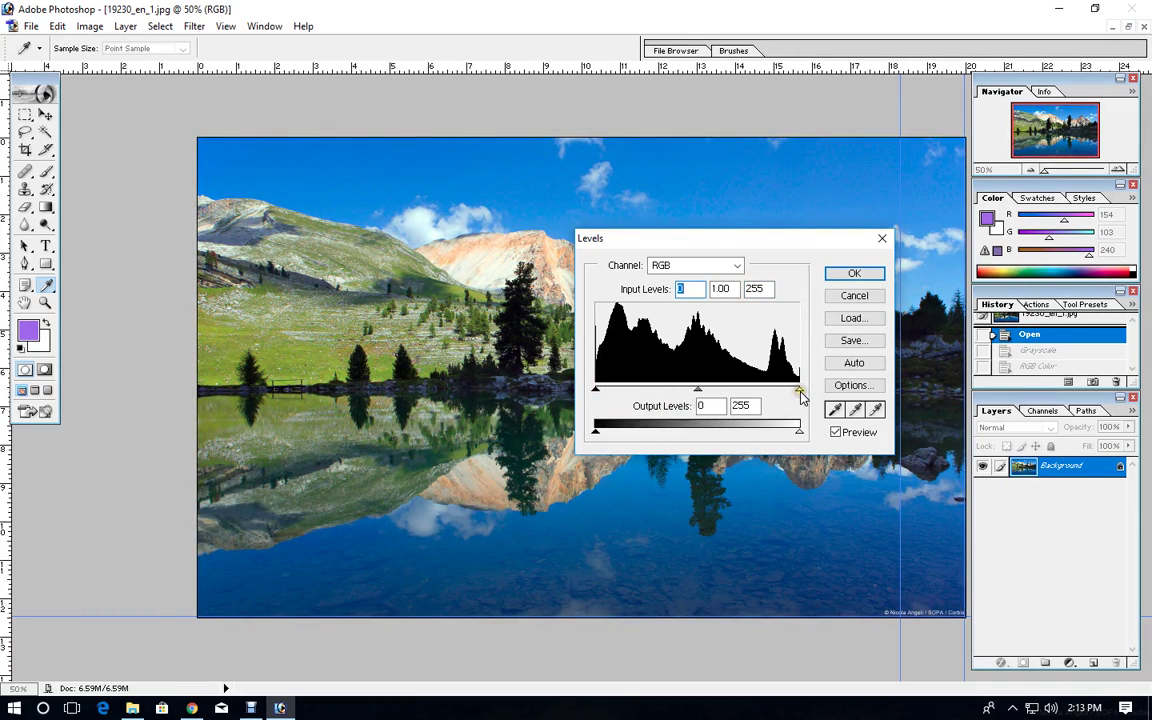
pyautogui.moveTo(799, 390)
pyautogui.mouseDown()
pyautogui.moveTo(730, 388)
pyautogui.moveTo(801, 388)
pyautogui.mouseUp()
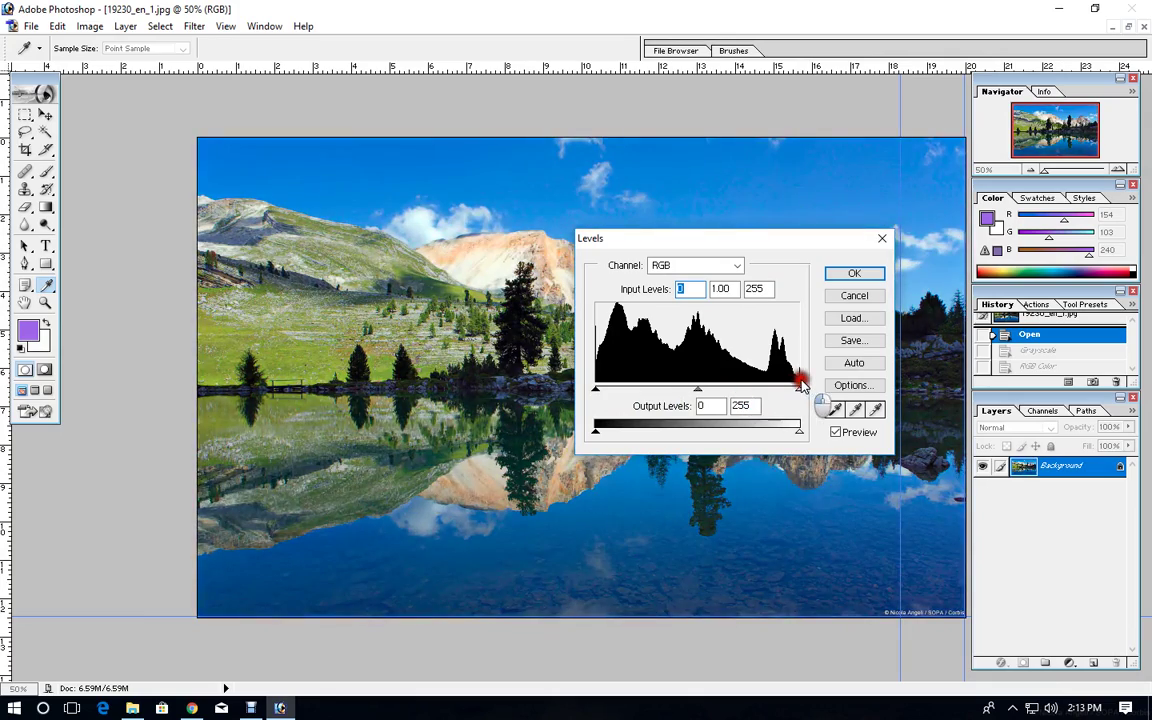
pyautogui.click(801, 388)
pyautogui.moveTo(698, 393)
pyautogui.mouseDown()
pyautogui.moveTo(728, 388)
pyautogui.moveTo(679, 392)
pyautogui.moveTo(722, 392)
pyautogui.mouseUp()
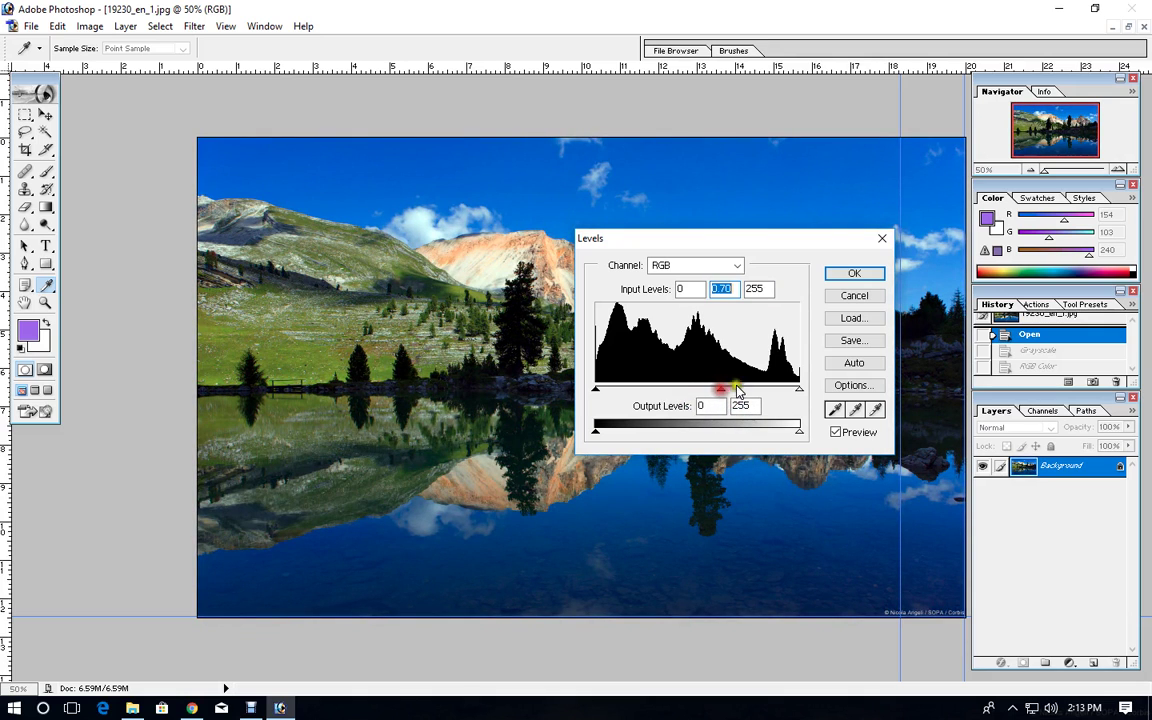
pyautogui.click(855, 296)
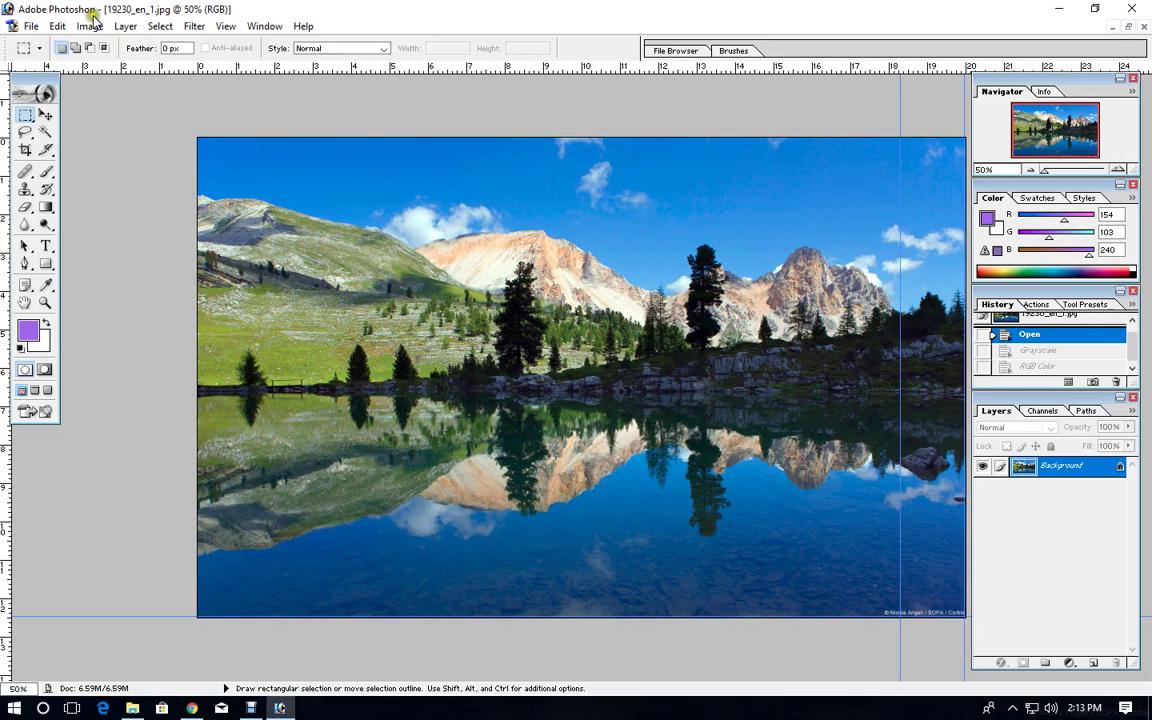
# Apply Image > Adjustments > Auto Levels to the mountain lake photo
pyautogui.click(92, 26)
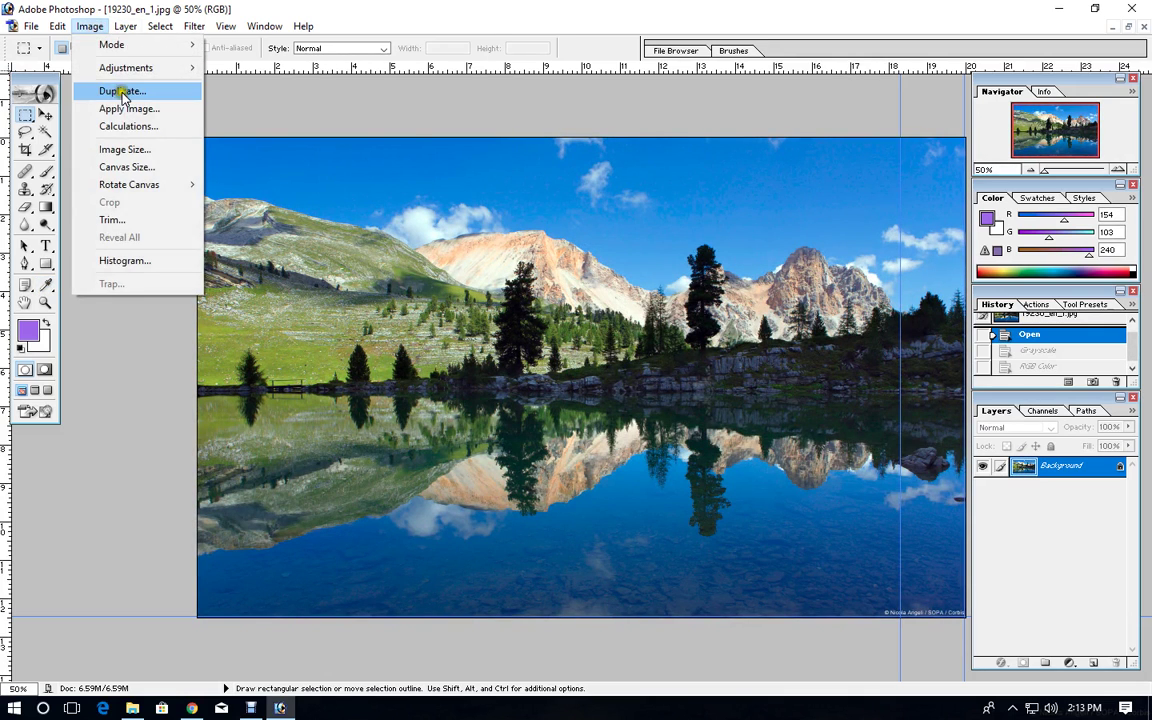
pyautogui.moveTo(126, 68)
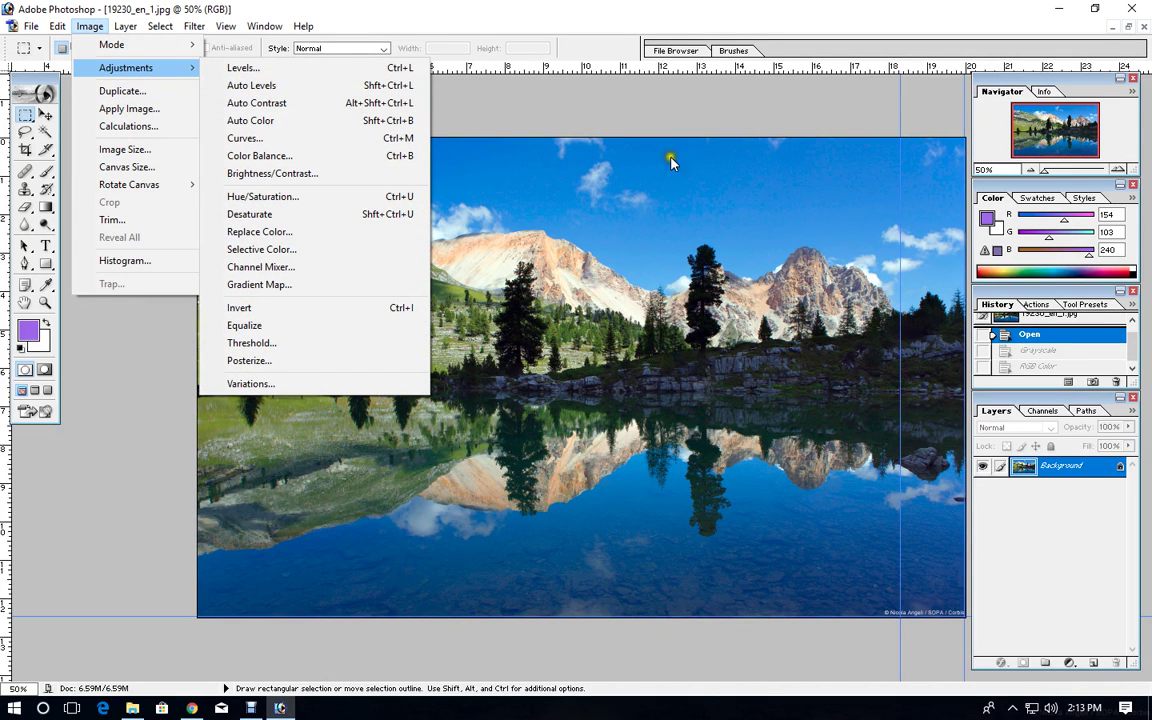
pyautogui.click(370, 86)
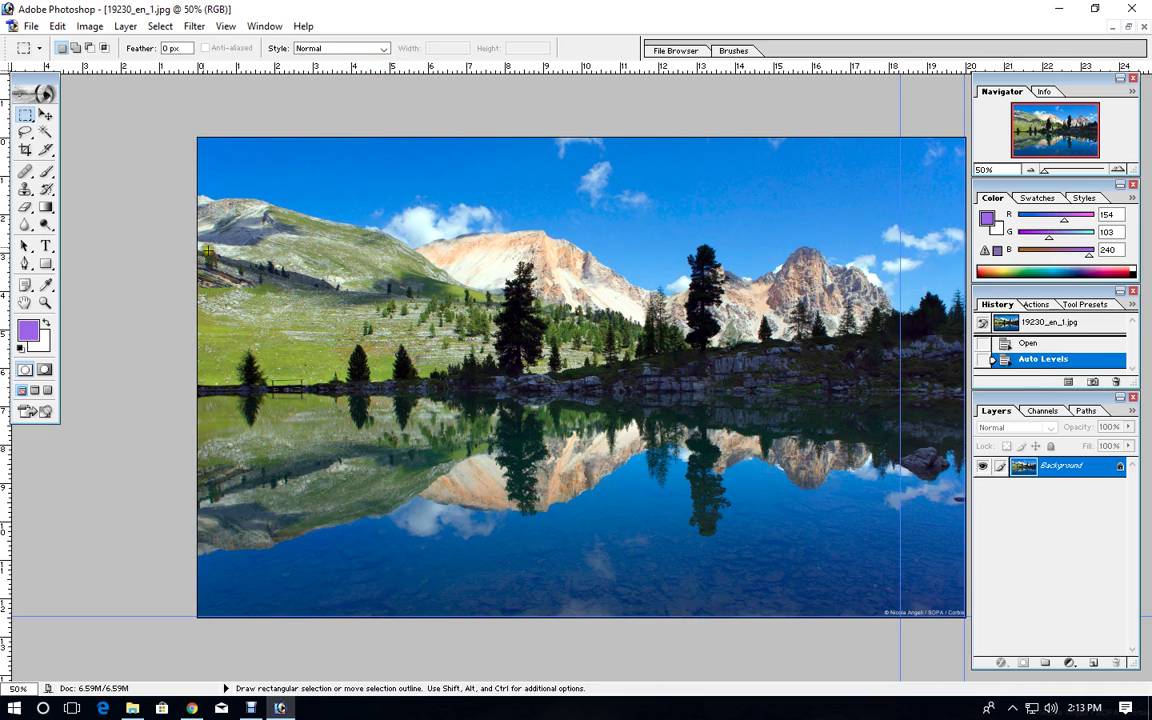
# Use the Move tool to drag every guide off the lake photo
pyautogui.click(45, 115)
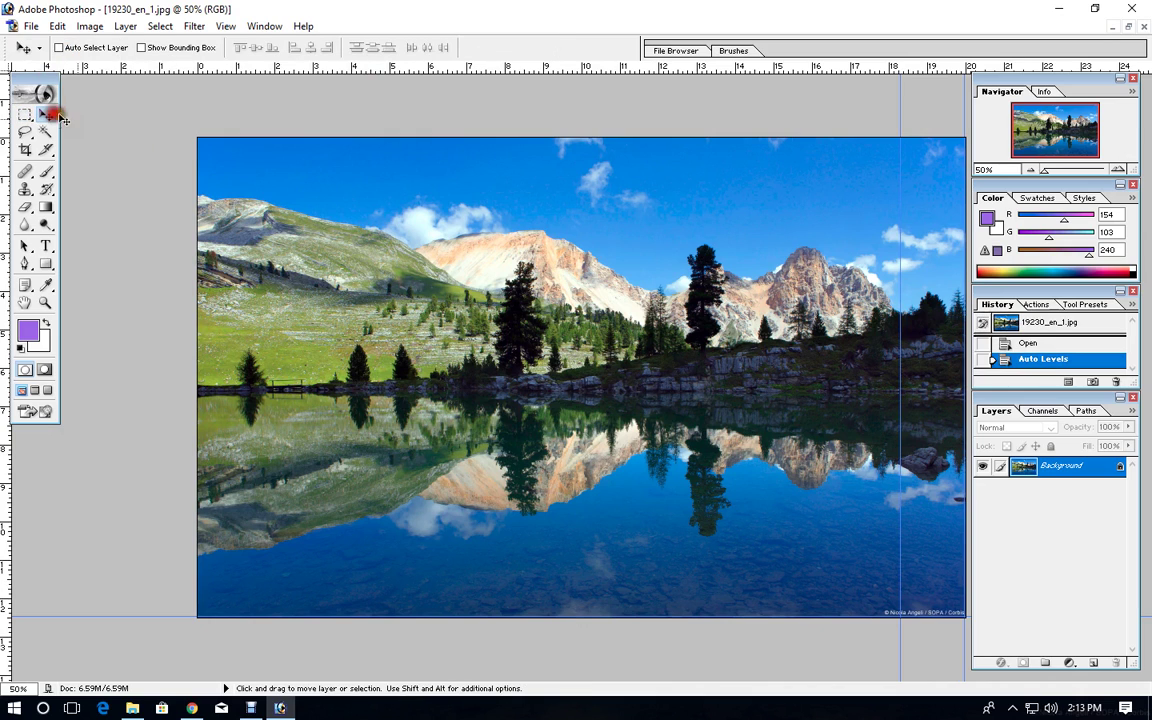
pyautogui.moveTo(900, 300); pyautogui.dragTo(1000, 320)
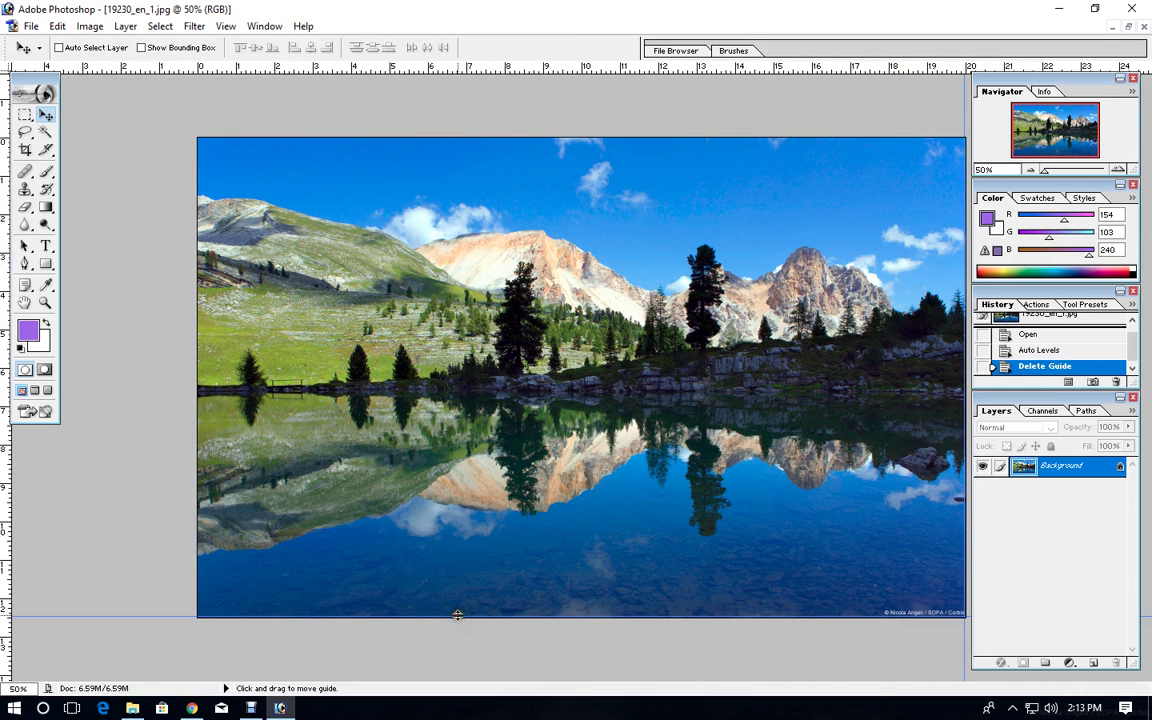
pyautogui.moveTo(458, 617); pyautogui.dragTo(450, 390)
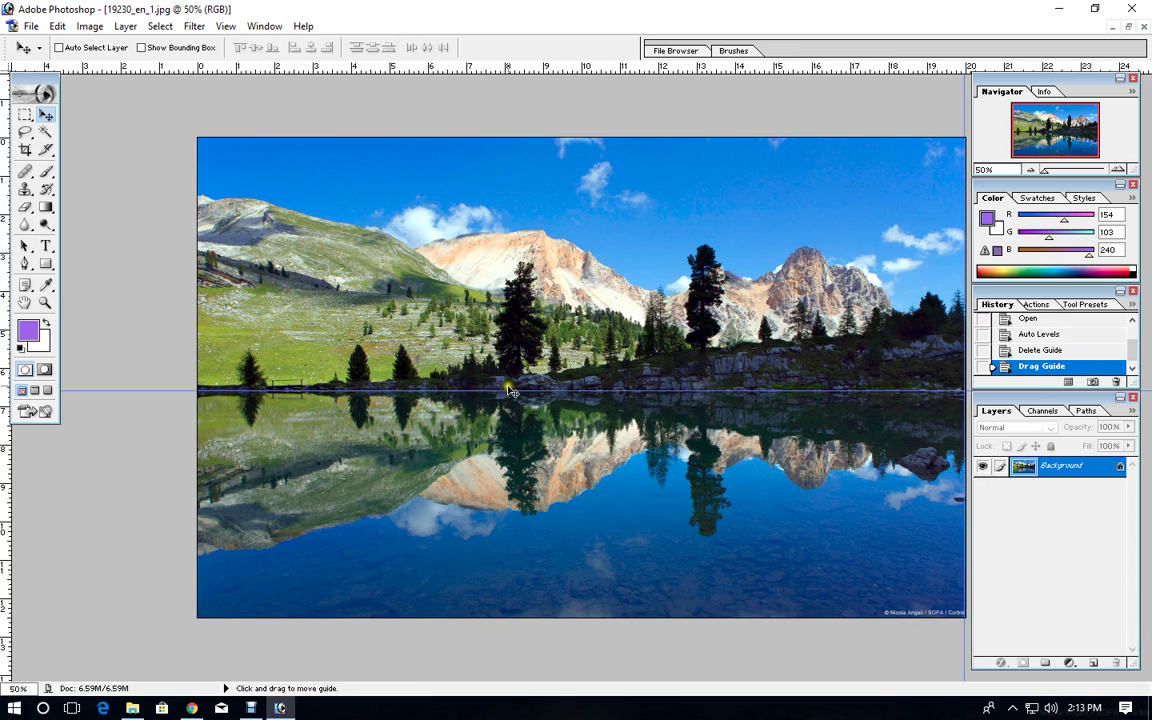
pyautogui.moveTo(515, 72); pyautogui.dragTo(530, 72)
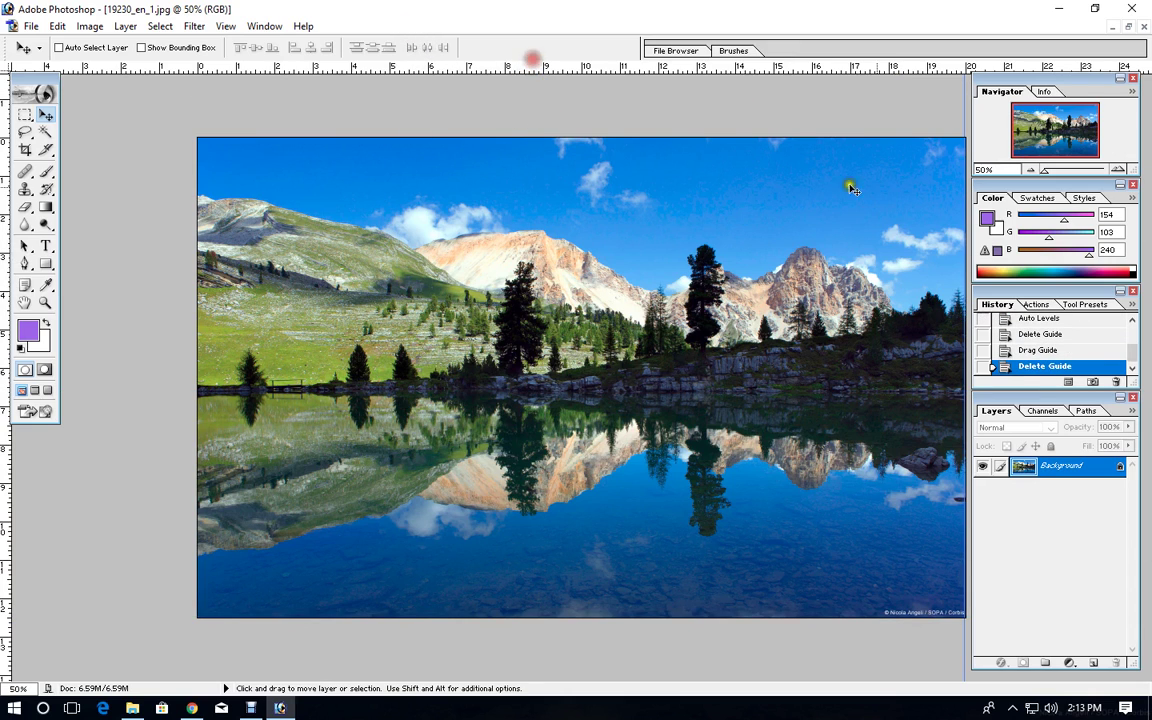
pyautogui.moveTo(597, 121); pyautogui.dragTo(15, 113)
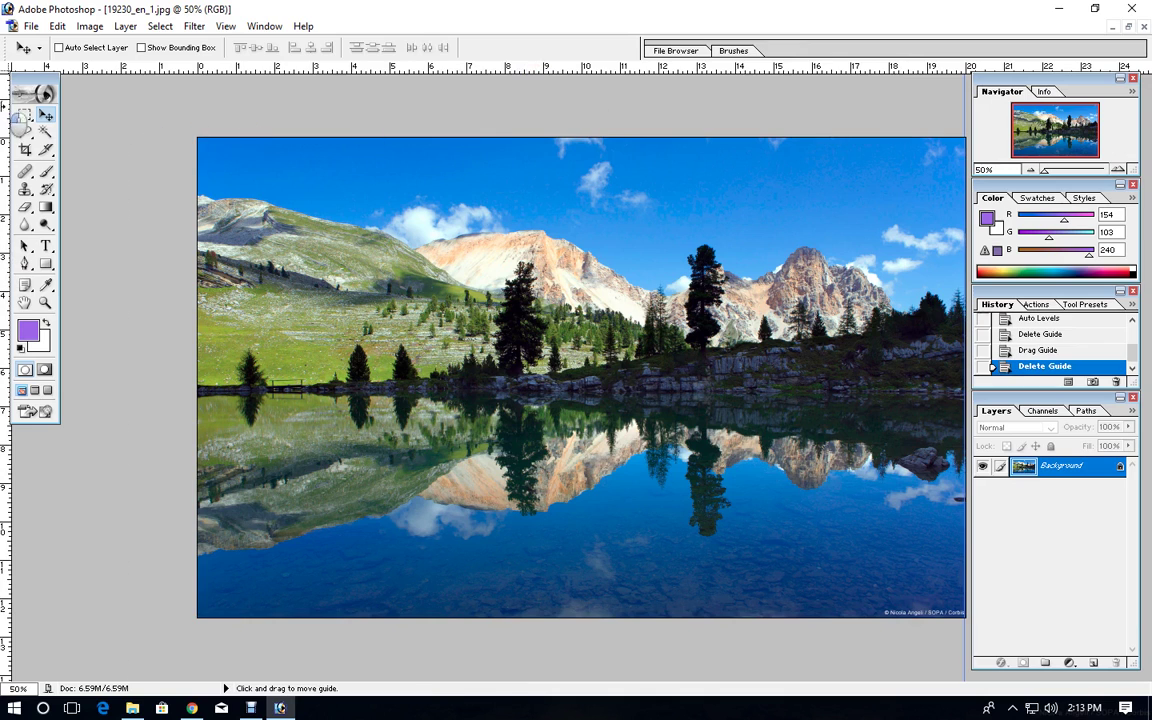
# Apply Auto Contrast, undo it, and close the lake photo document
pyautogui.click(91, 26)
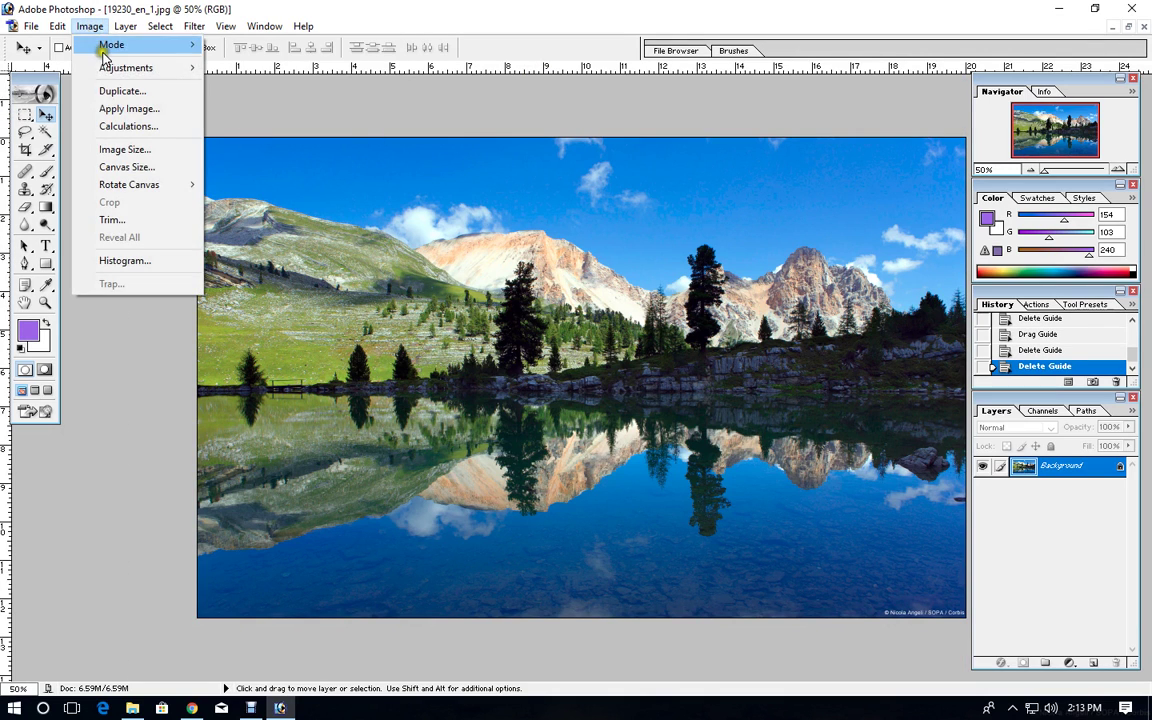
pyautogui.moveTo(126, 68)
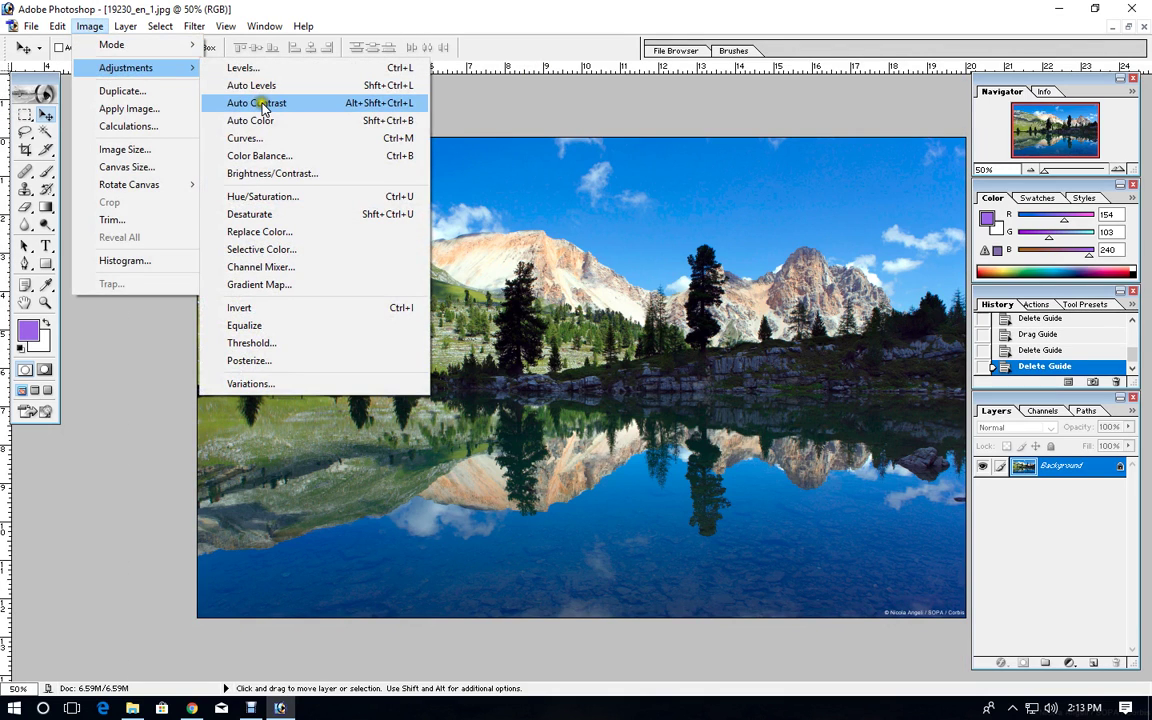
pyautogui.click(257, 103)
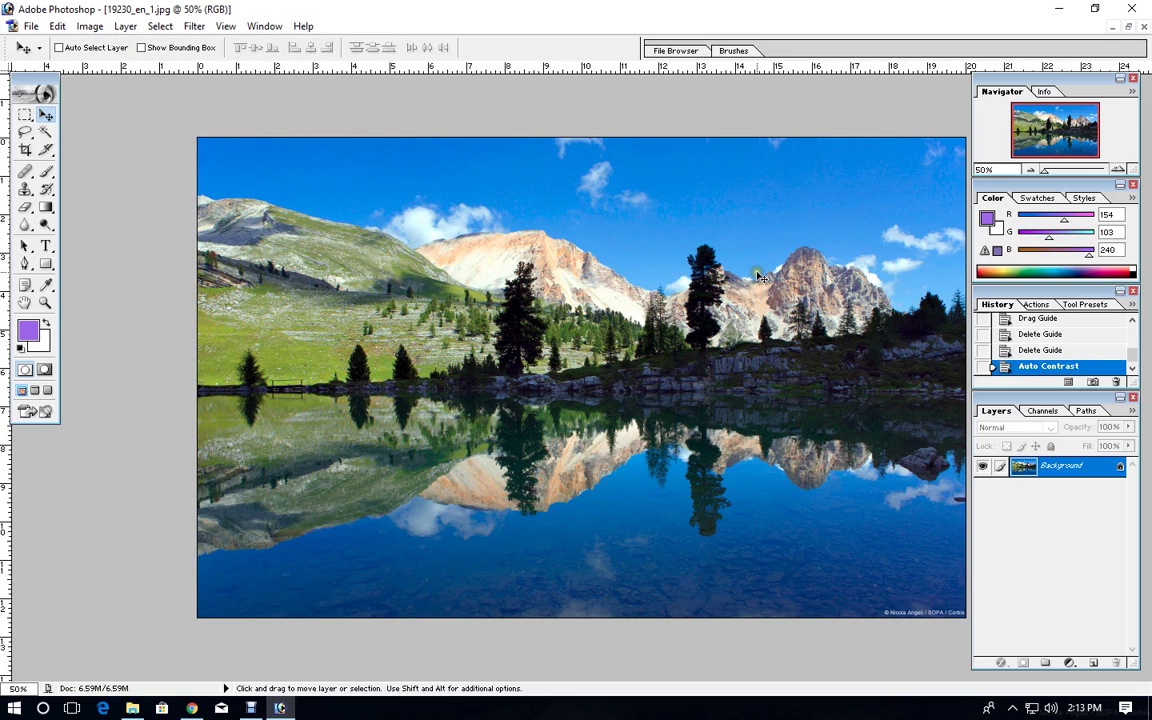
pyautogui.hotkey('ctrl', 'z')
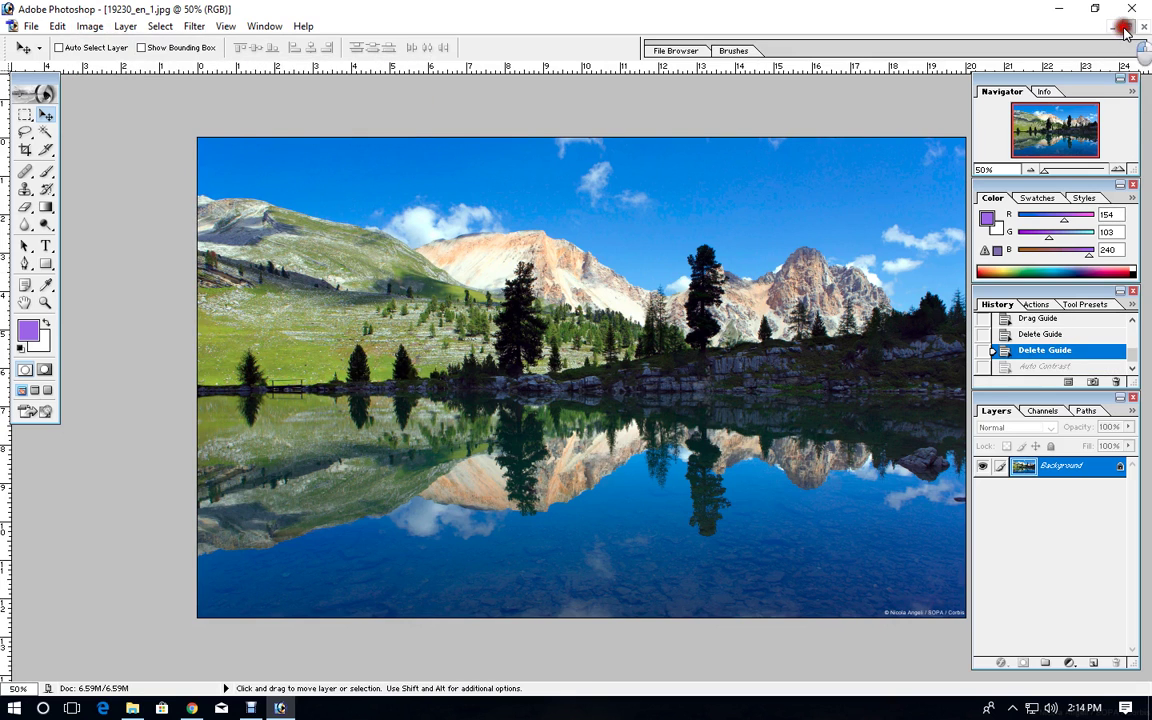
pyautogui.click(1124, 30)
# Close the lake photo without saving and open the portrait vijay-2-1.jpg
pyautogui.hotkey('ctrl', 'w')
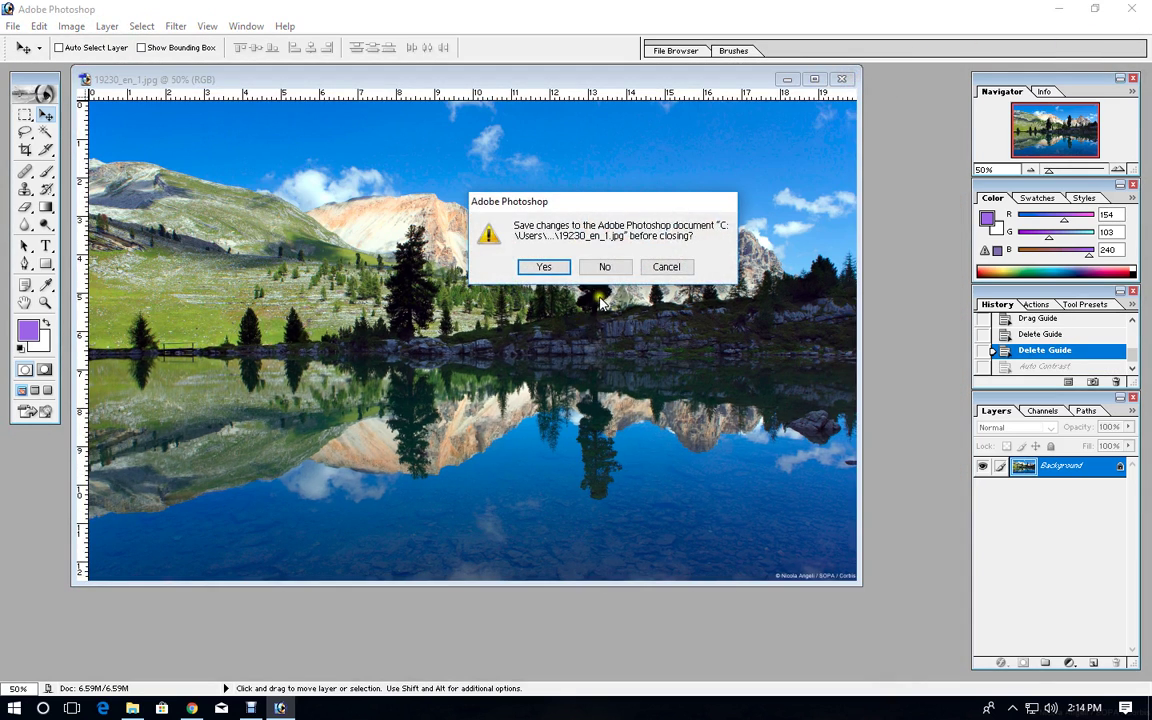
pyautogui.click(604, 266)
pyautogui.doubleClick(545, 340)
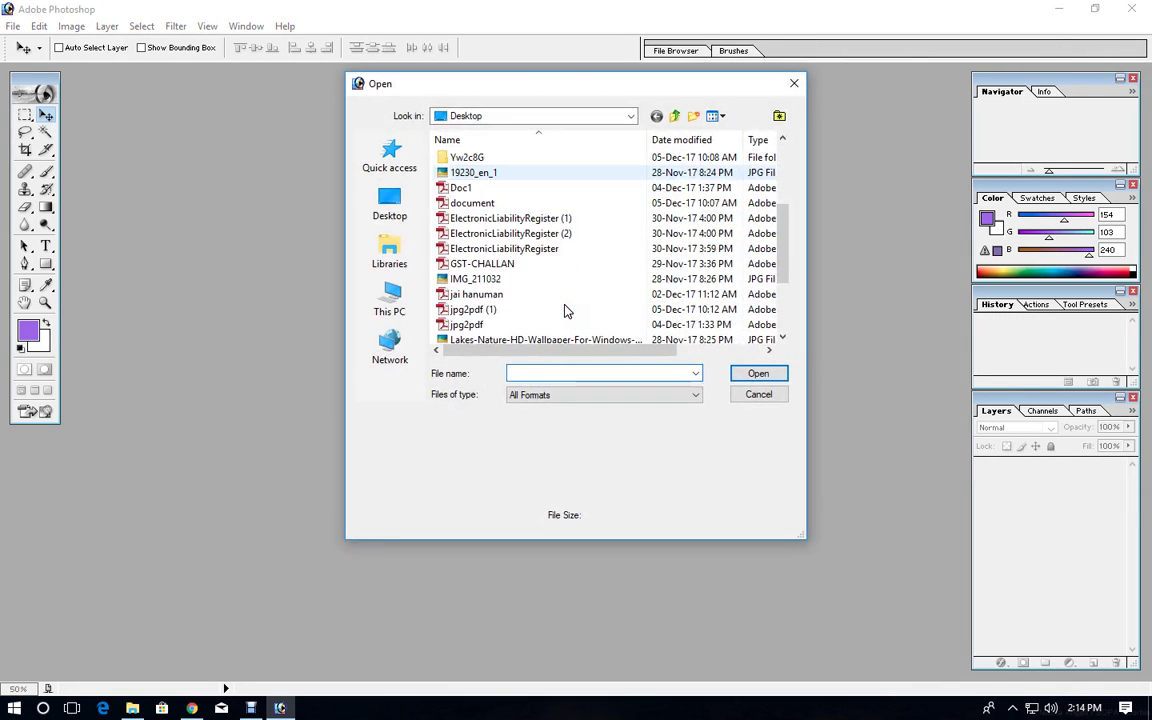
pyautogui.scroll(-2, 564, 311)
pyautogui.scroll(-1, 566, 305)
pyautogui.click(510, 294)
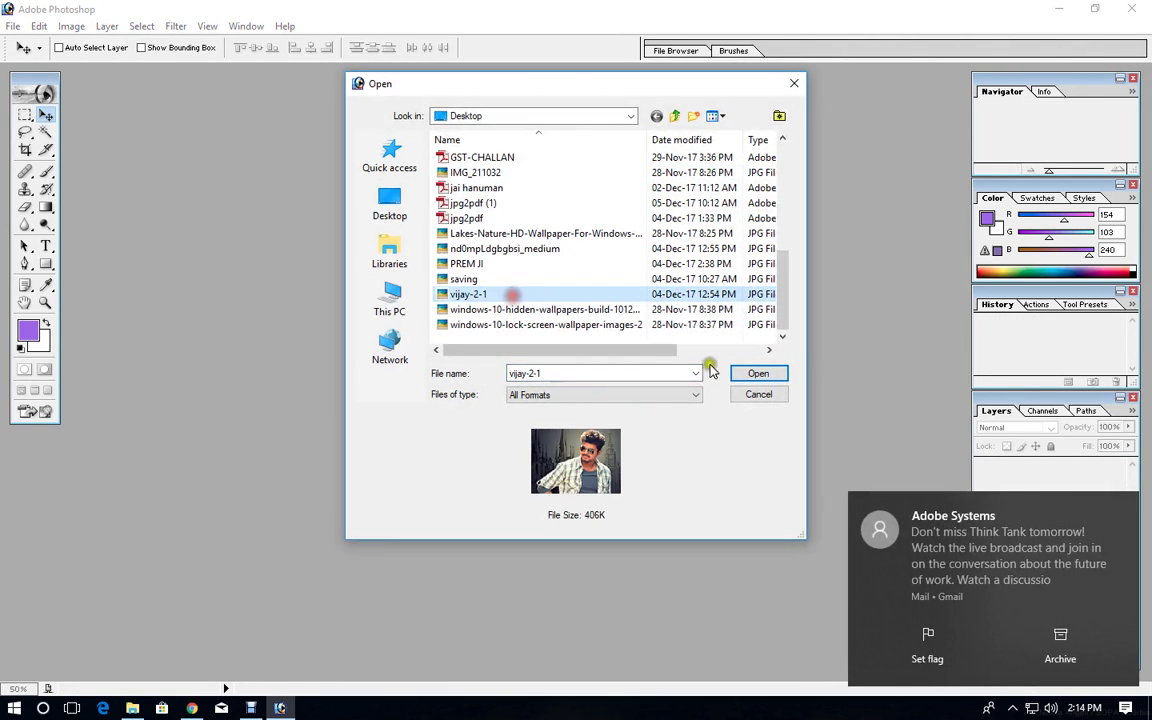
pyautogui.click(748, 373)
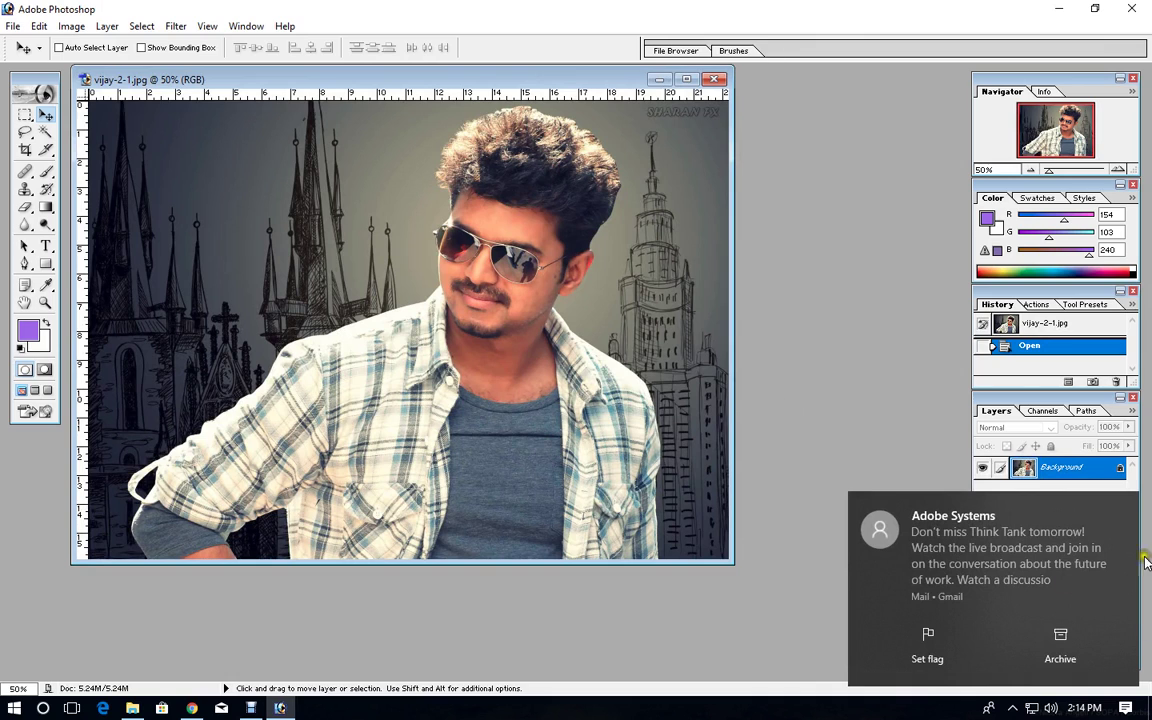
# Dismiss the mail notification and maximize the portrait window
pyautogui.click(1126, 509)
pyautogui.moveTo(508, 83); pyautogui.dragTo(623, 108)
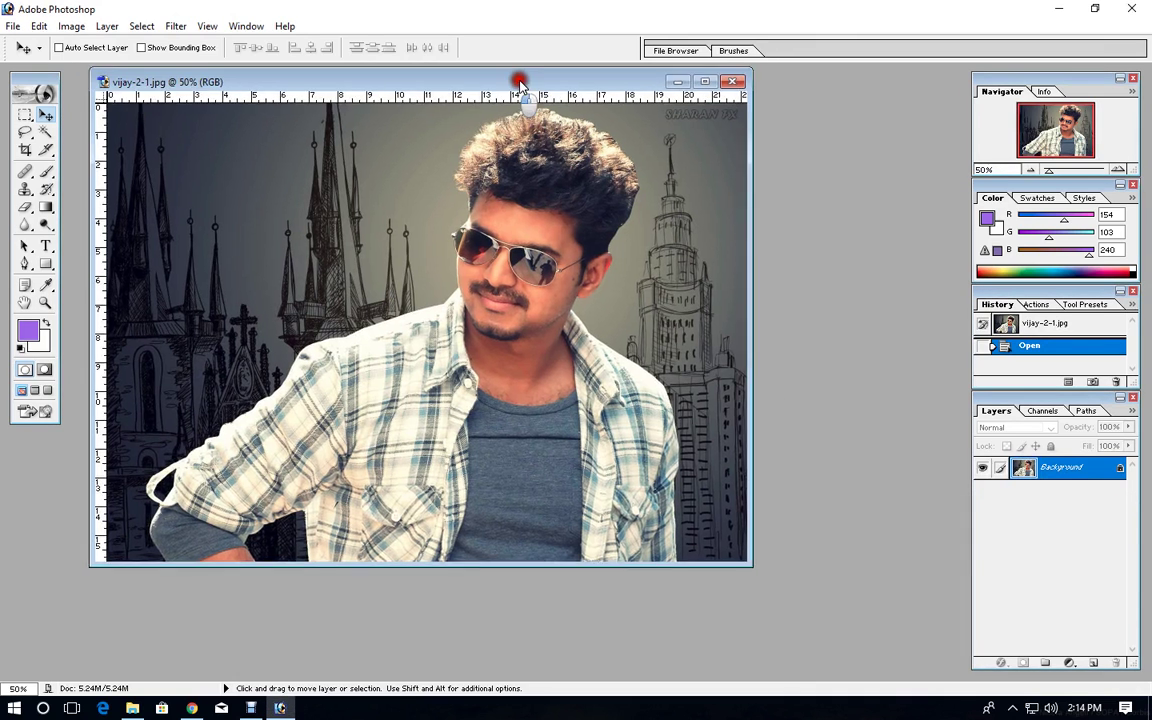
pyautogui.doubleClick(623, 105)
# Try Auto Levels and Auto Contrast on the portrait, undoing each one
pyautogui.click(92, 26)
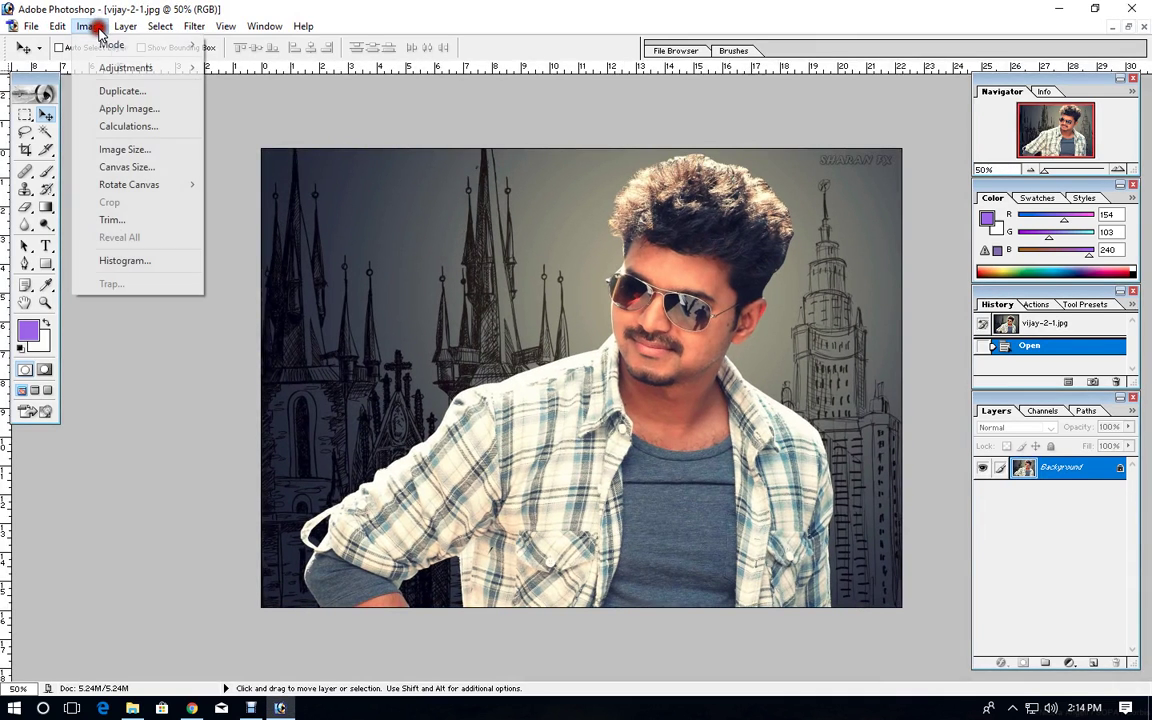
pyautogui.moveTo(126, 68)
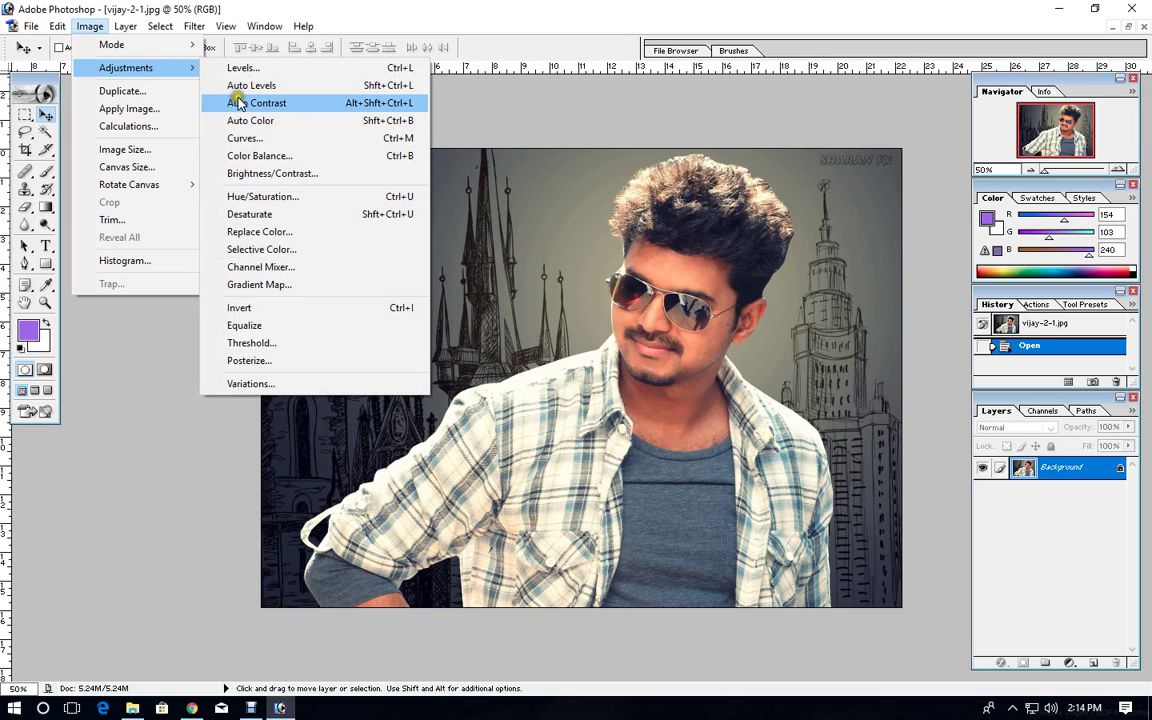
pyautogui.click(254, 88)
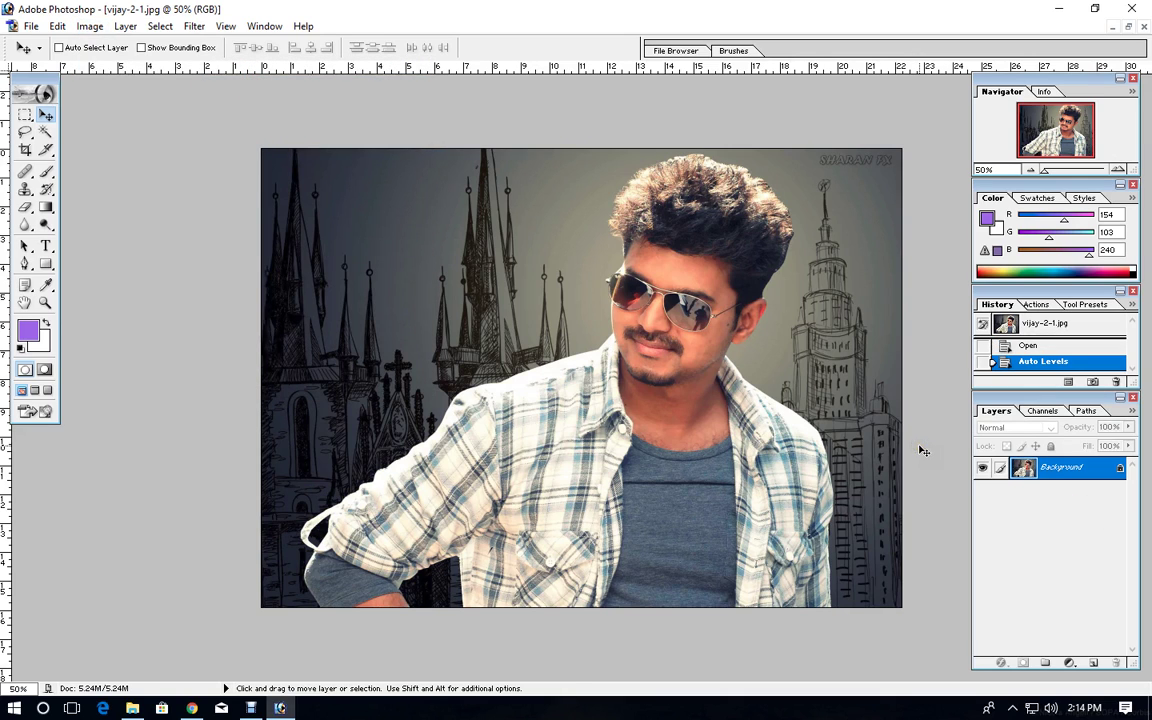
pyautogui.hotkey('ctrl', 'z')
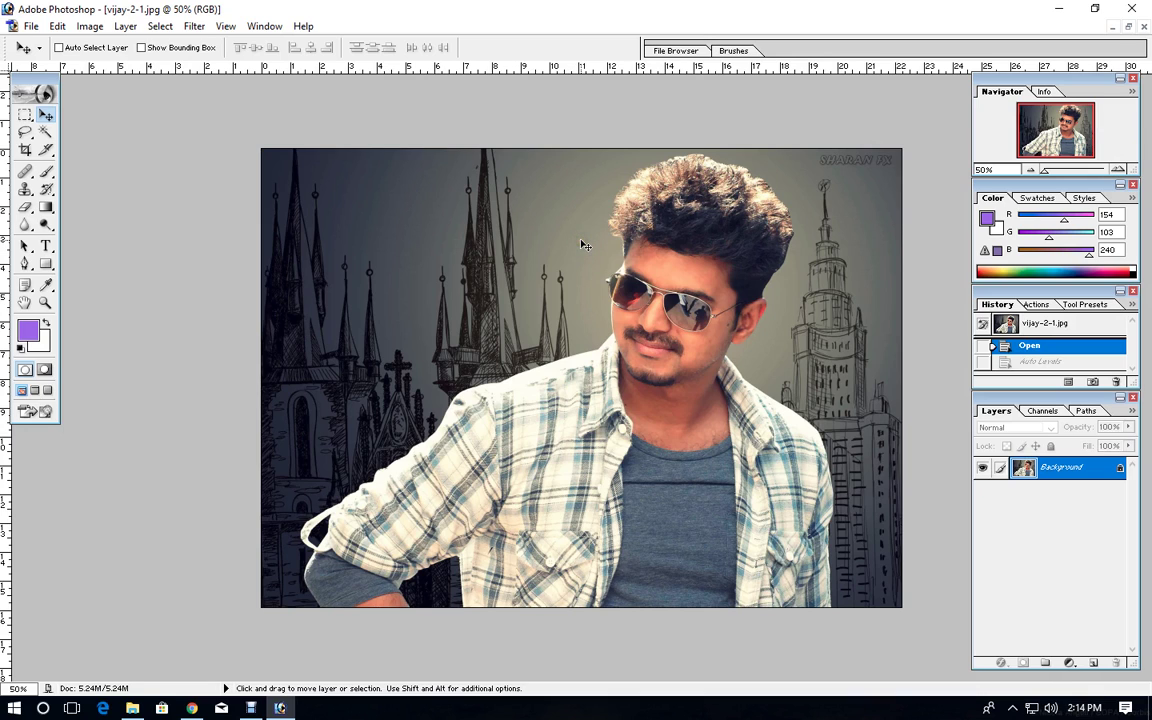
pyautogui.click(90, 26)
pyautogui.moveTo(126, 68)
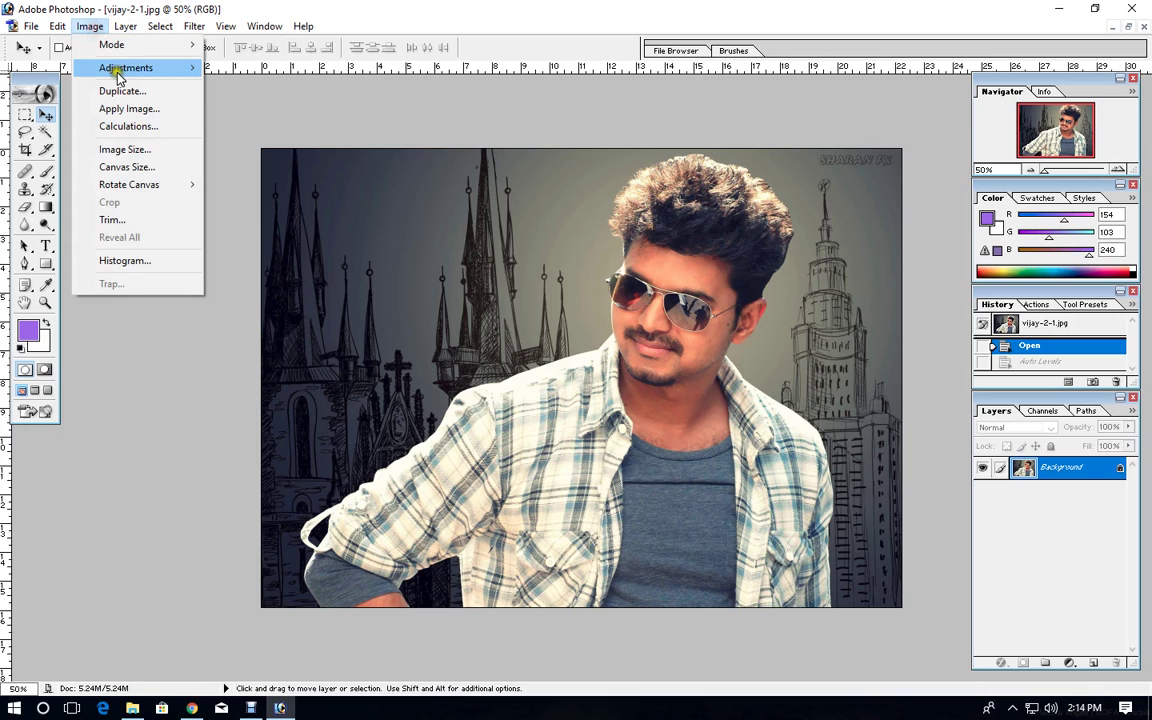
pyautogui.click(356, 102)
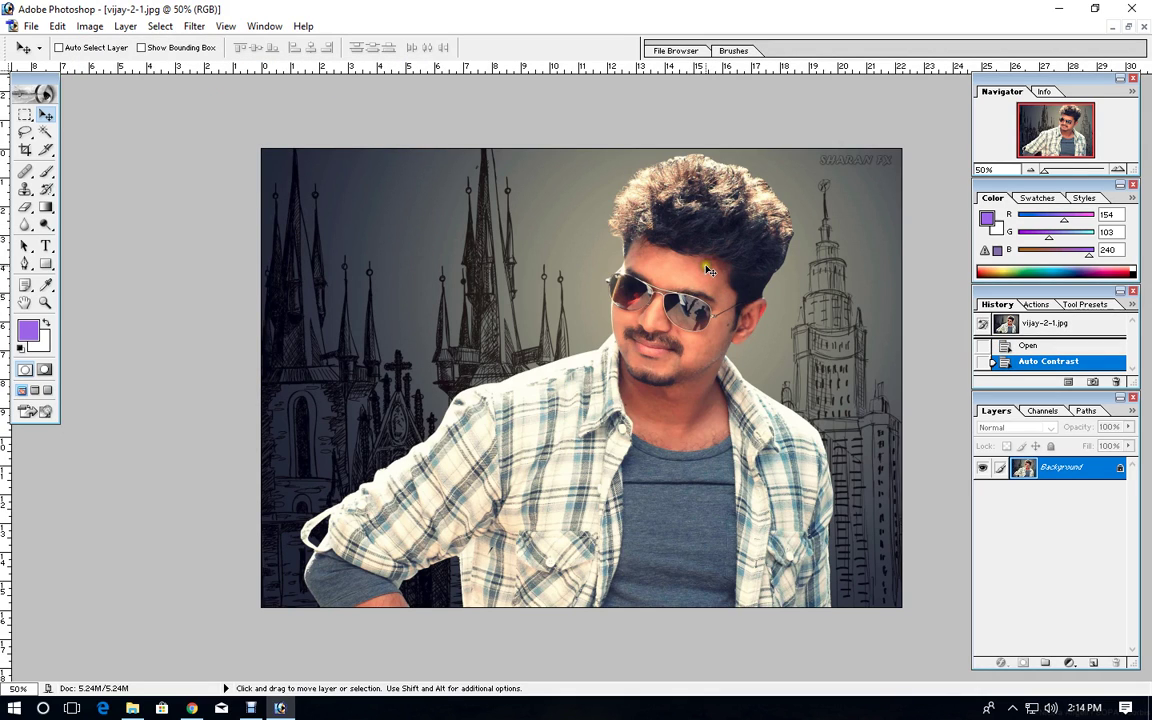
pyautogui.hotkey('ctrl', 'z')
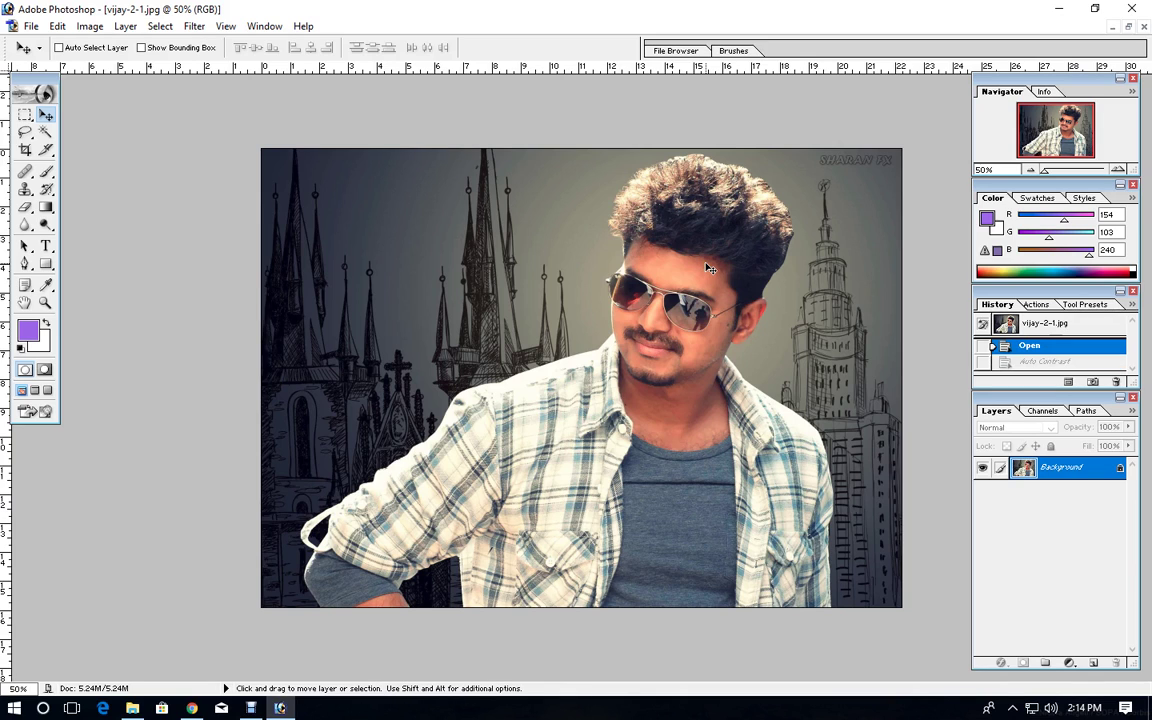
# Apply Auto Color to the portrait twice, then undo it
pyautogui.click(90, 26)
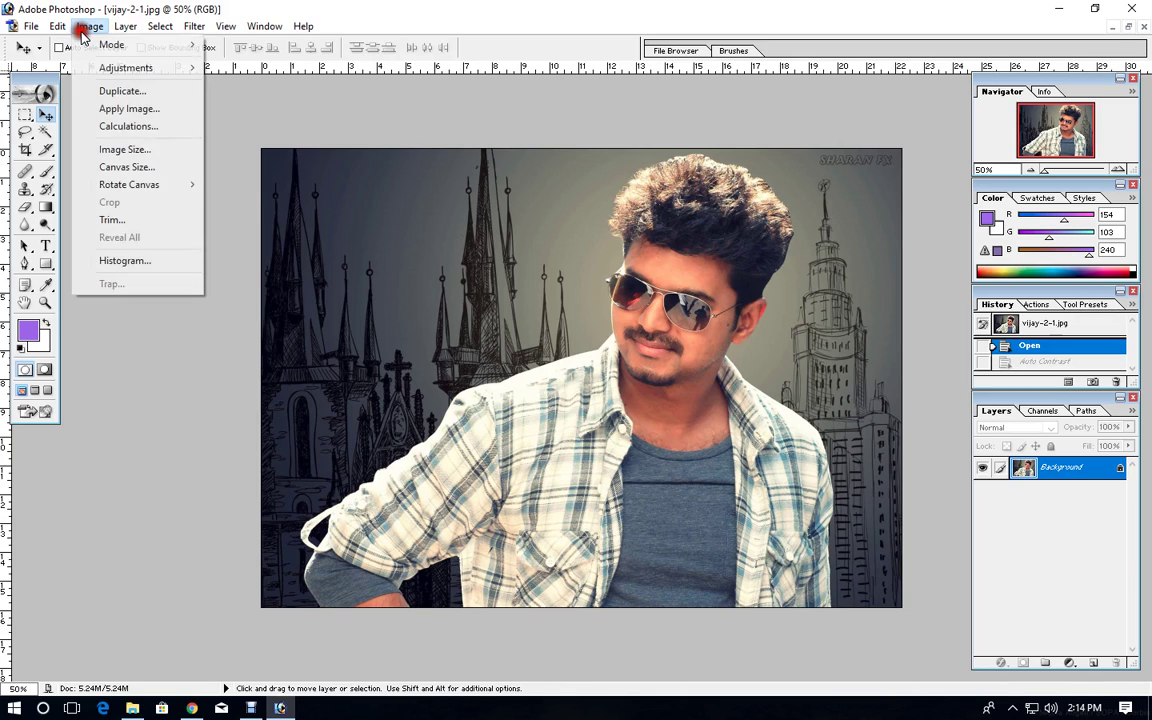
pyautogui.moveTo(126, 68)
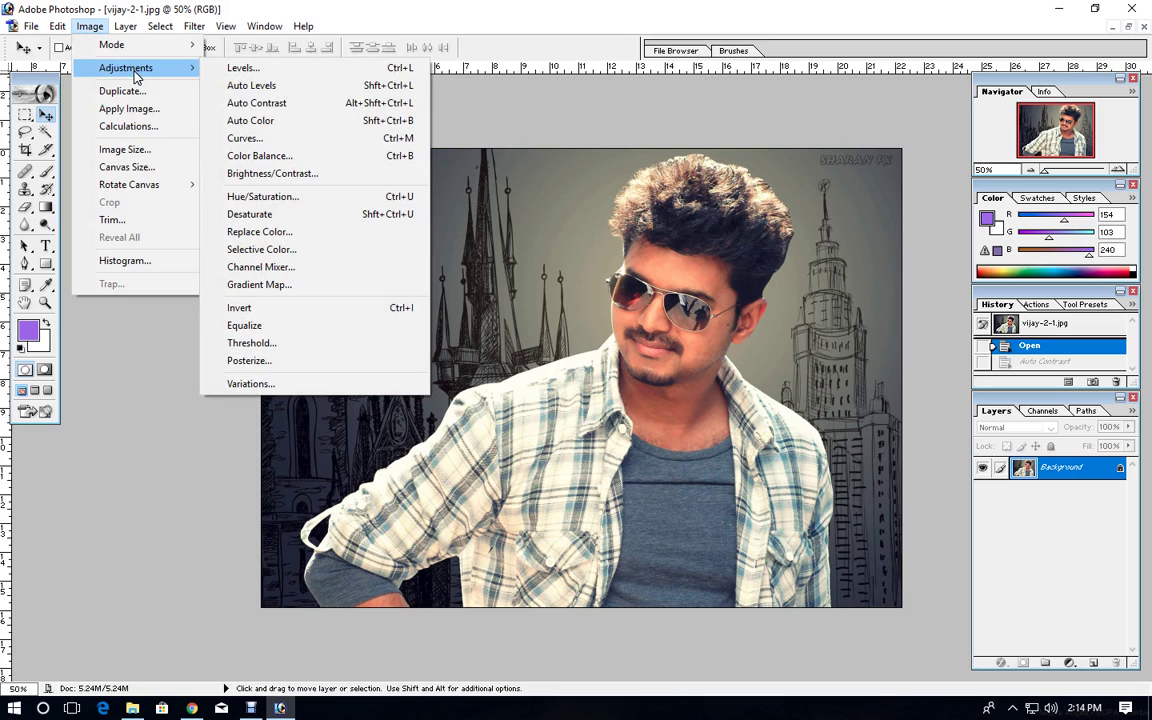
pyautogui.click(252, 120)
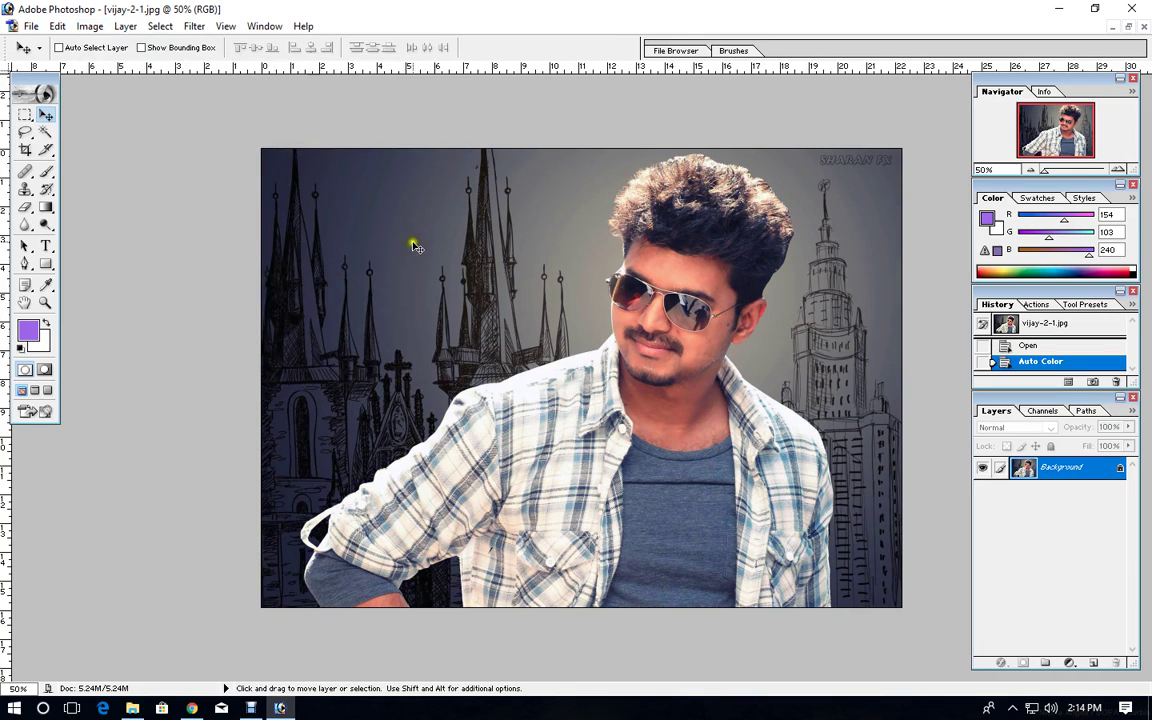
pyautogui.click(89, 26)
pyautogui.click(157, 72)
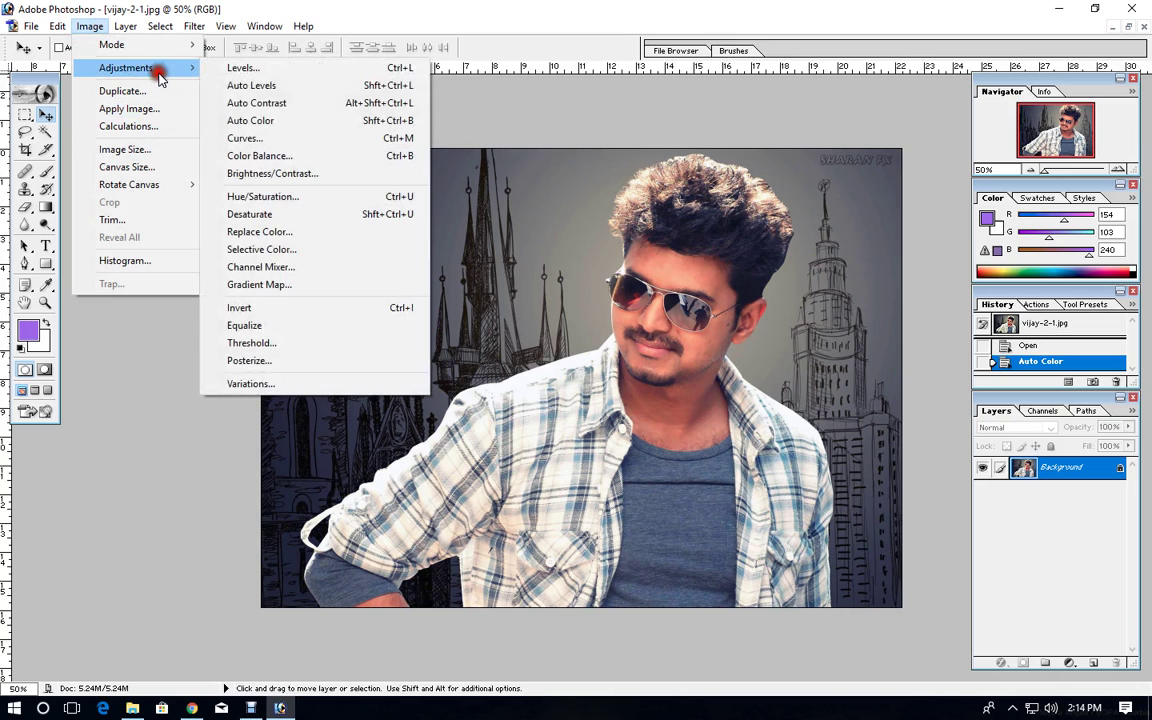
pyautogui.click(251, 121)
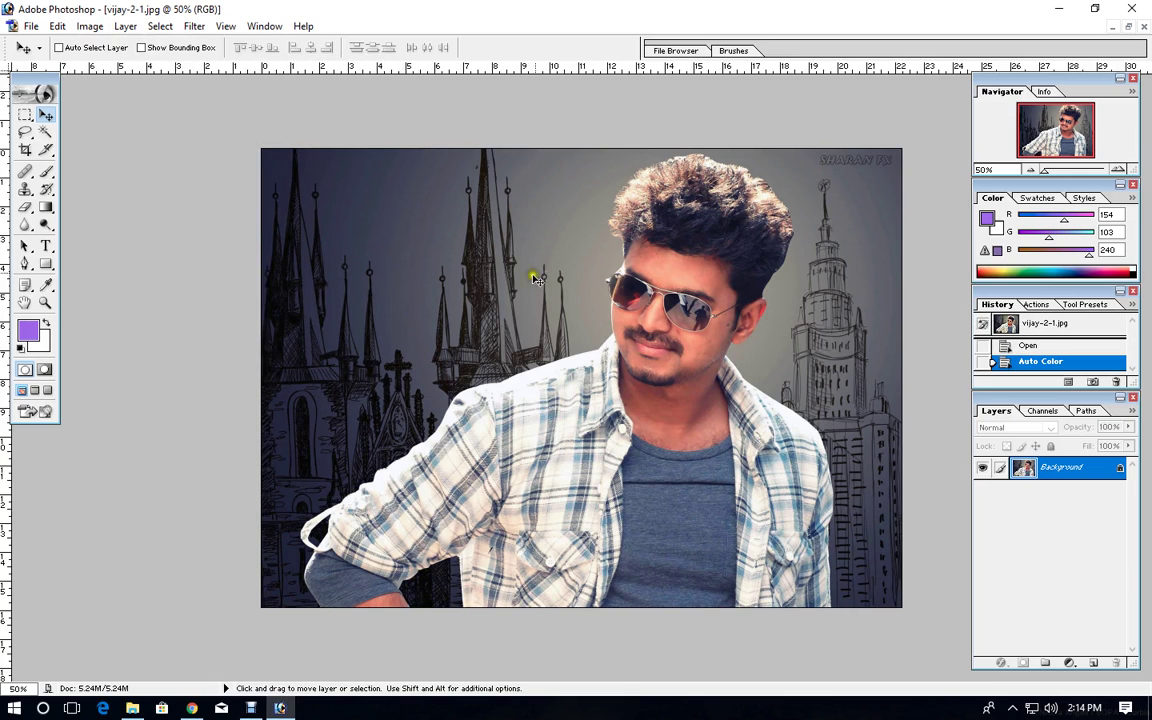
pyautogui.hotkey('ctrl', 'z')
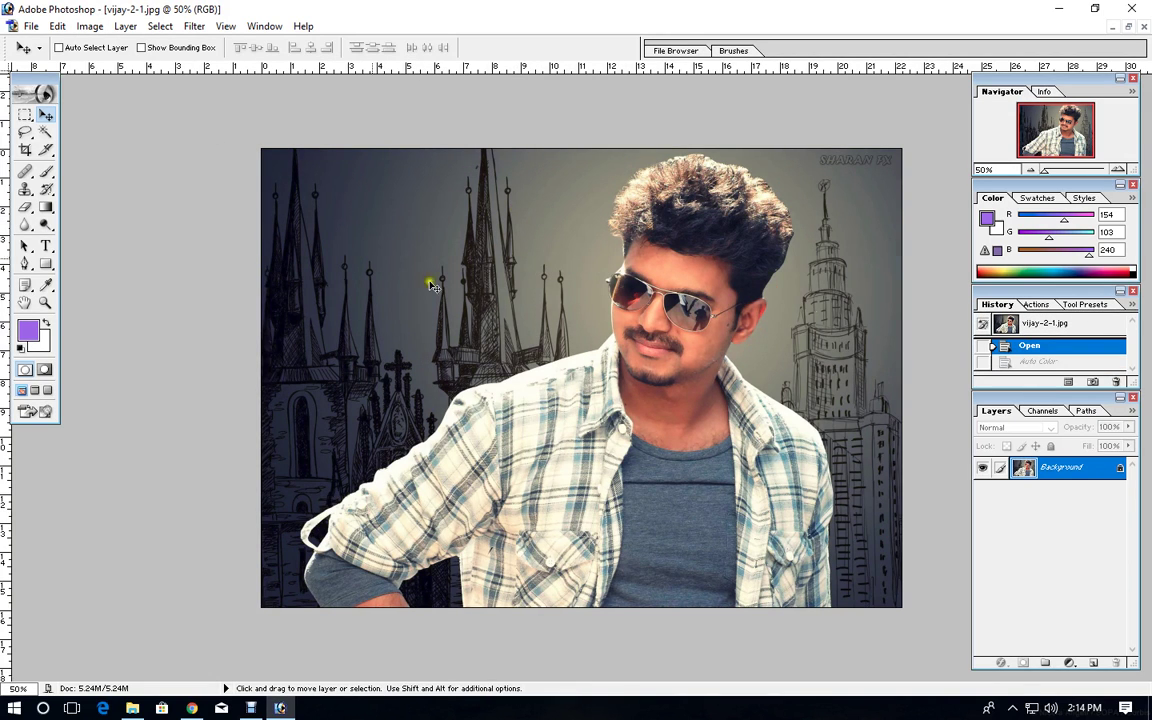
# Reapply Auto Color, step it back with Ctrl+Alt+Z, and reopen the Image menu
pyautogui.click(90, 26)
pyautogui.click(90, 26)
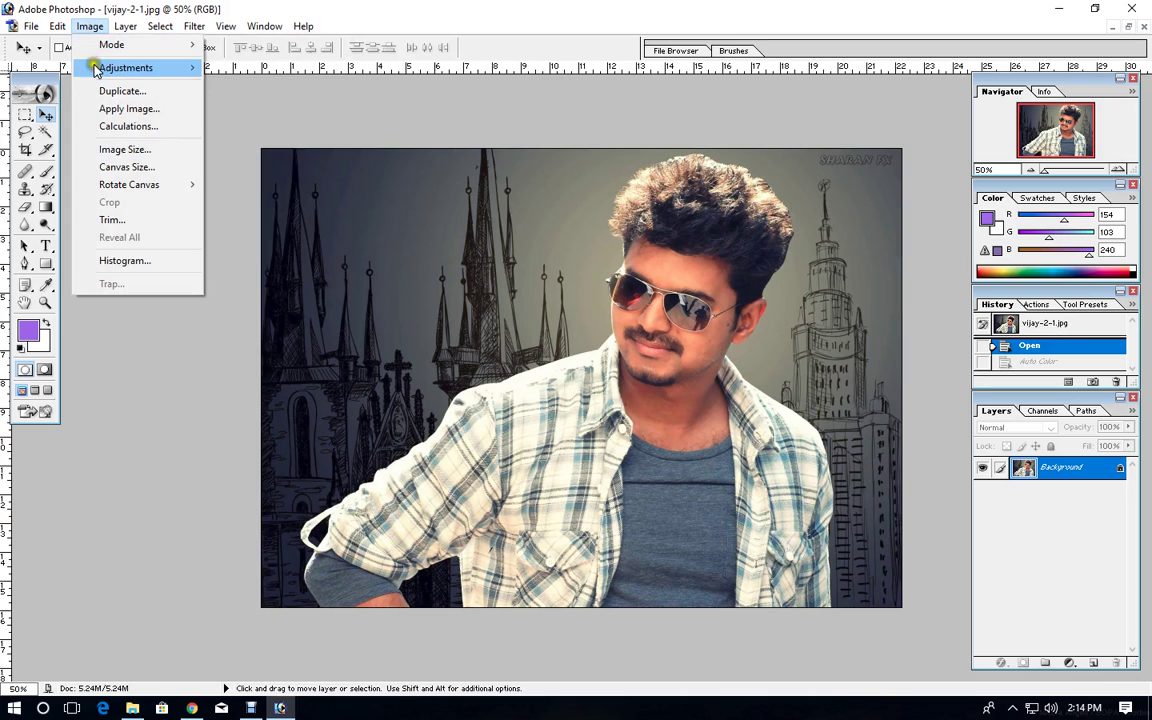
pyautogui.moveTo(126, 68)
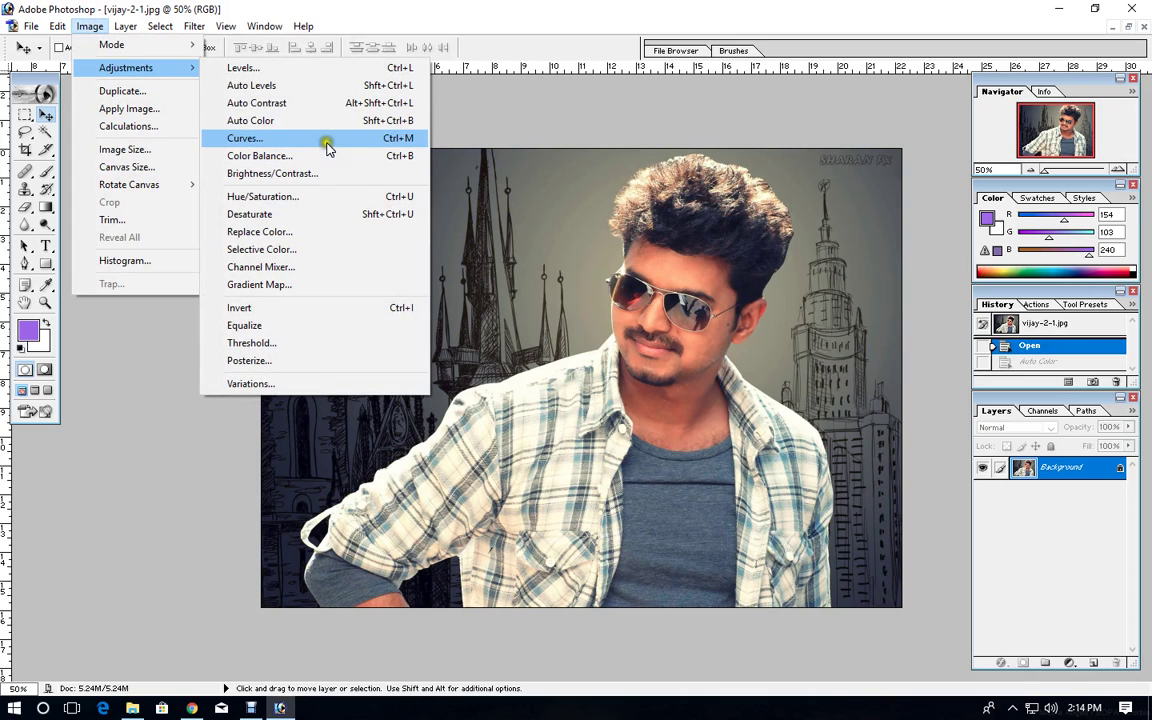
pyautogui.click(329, 120)
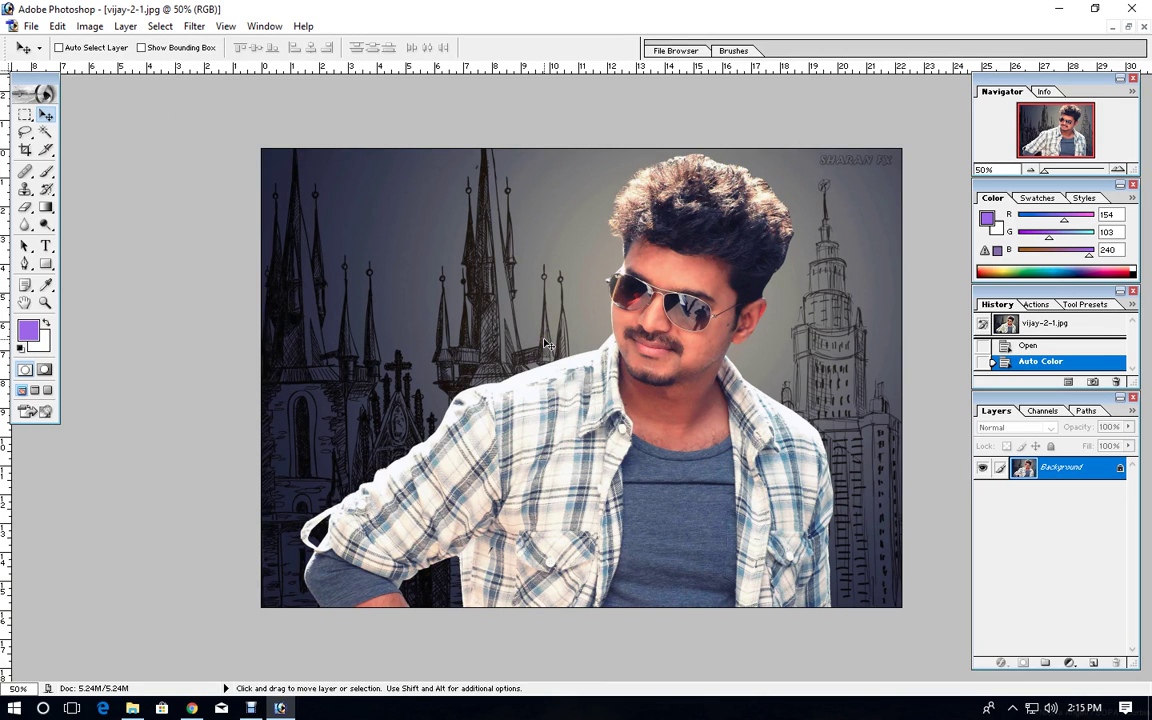
pyautogui.click(90, 26)
pyautogui.click(510, 180)
pyautogui.hotkey('ctrl', 'alt', 'z')
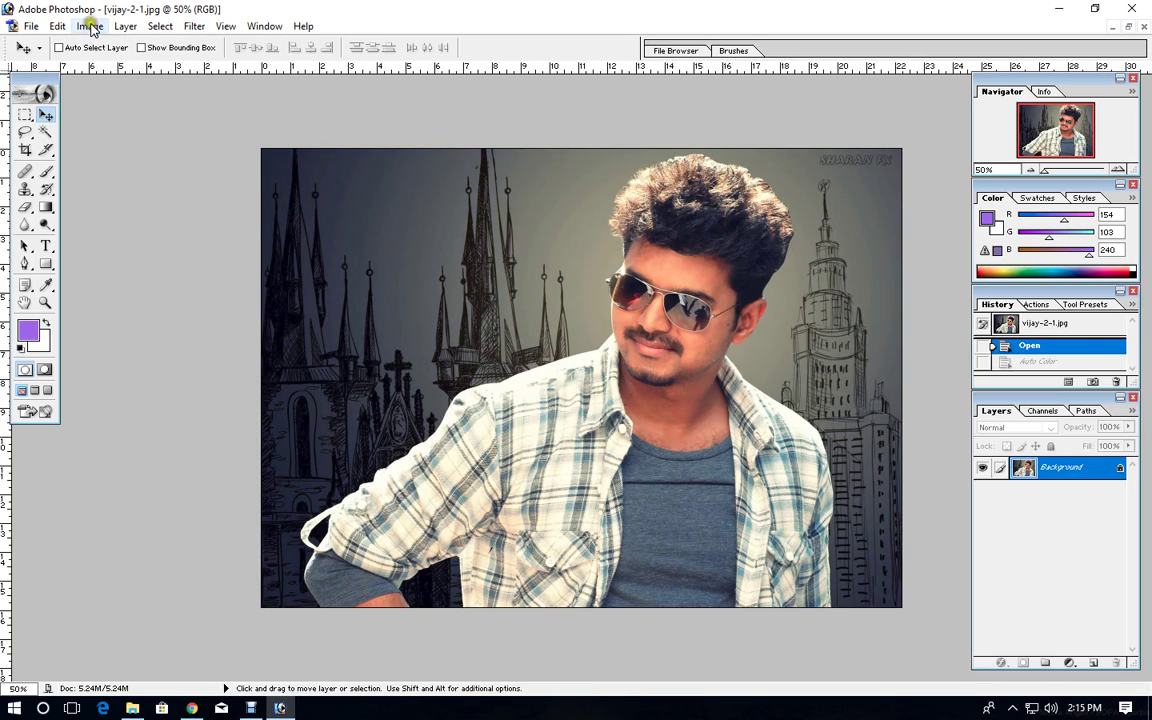
pyautogui.click(88, 26)
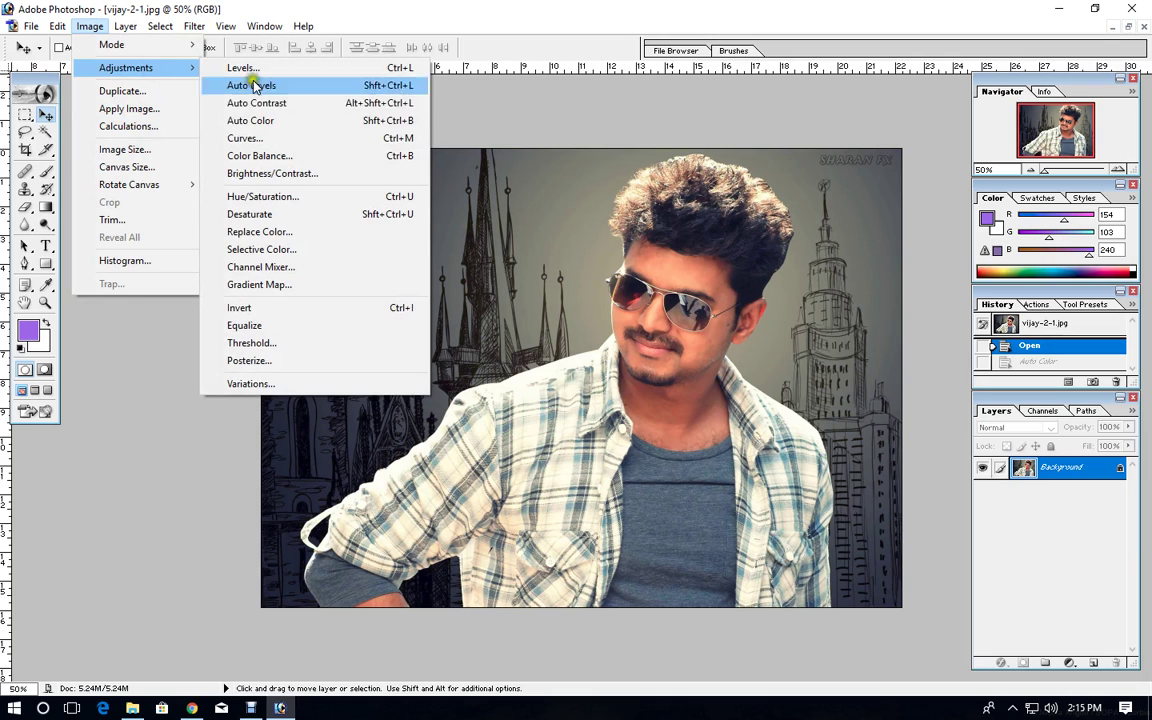
pyautogui.moveTo(126, 67)
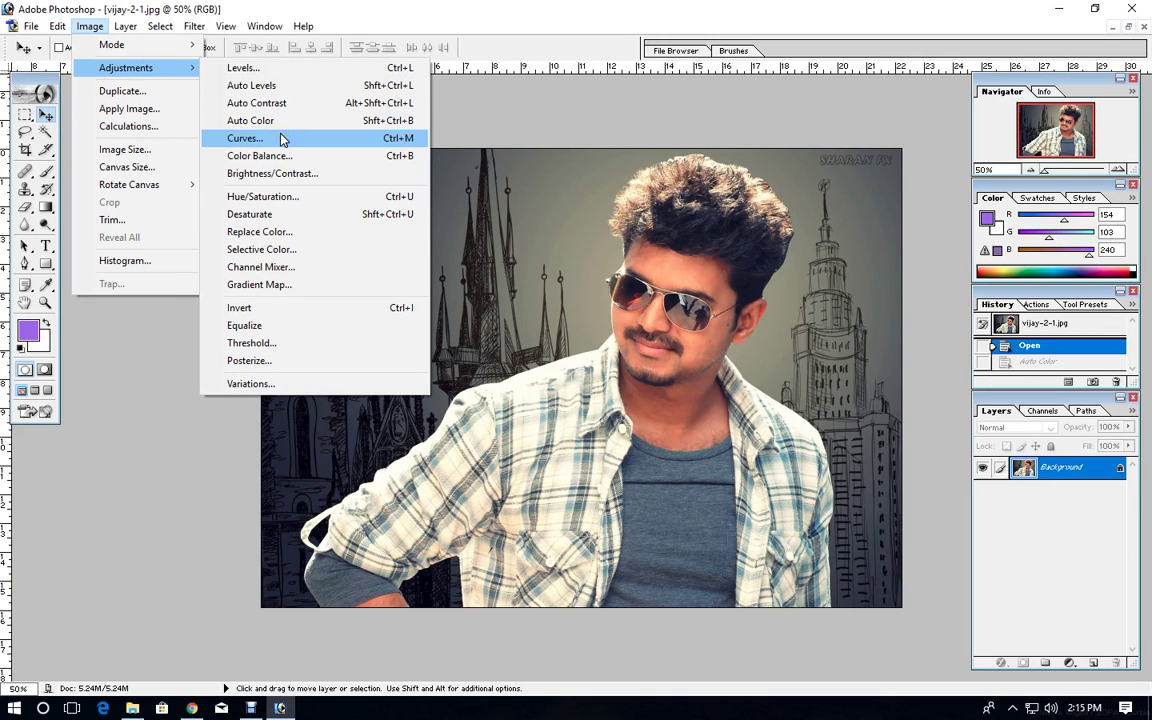
pyautogui.click(282, 140)
pyautogui.moveTo(612, 229)
pyautogui.mouseDown()
pyautogui.moveTo(645, 228)
pyautogui.moveTo(924, 338)
pyautogui.mouseUp()
pyautogui.moveTo(851, 446)
pyautogui.mouseDown()
pyautogui.moveTo(838, 433)
pyautogui.moveTo(870, 463)
pyautogui.moveTo(848, 441)
pyautogui.mouseUp()
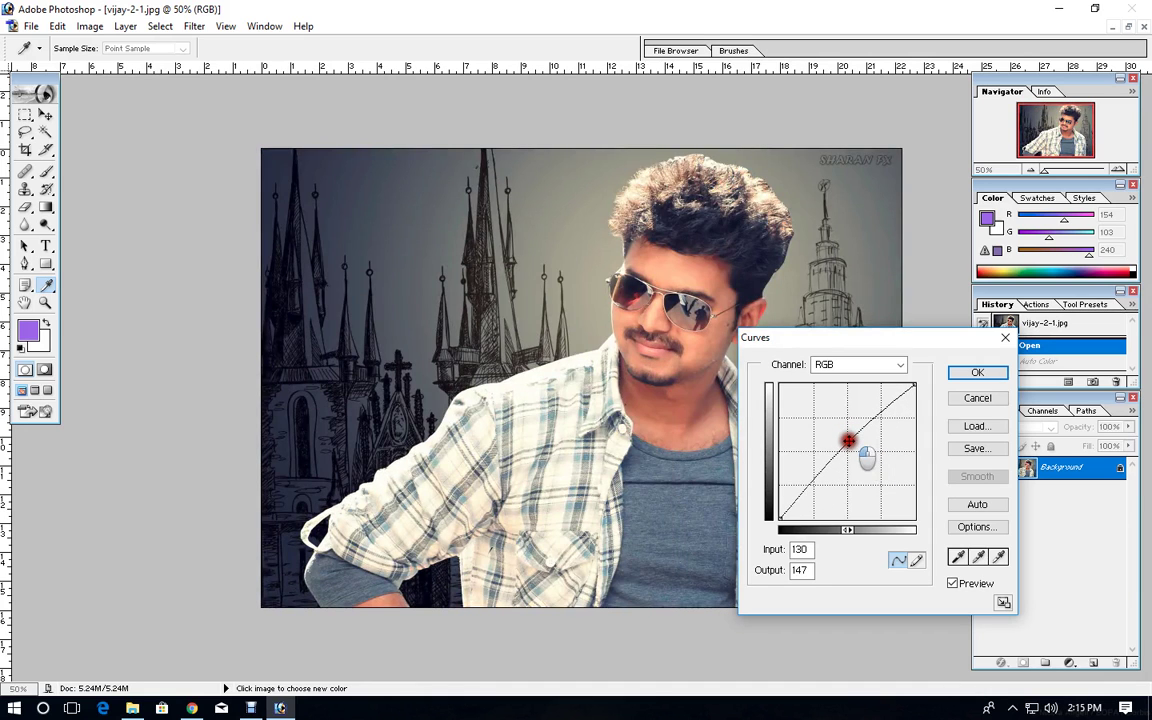
pyautogui.click(897, 366)
pyautogui.click(900, 365)
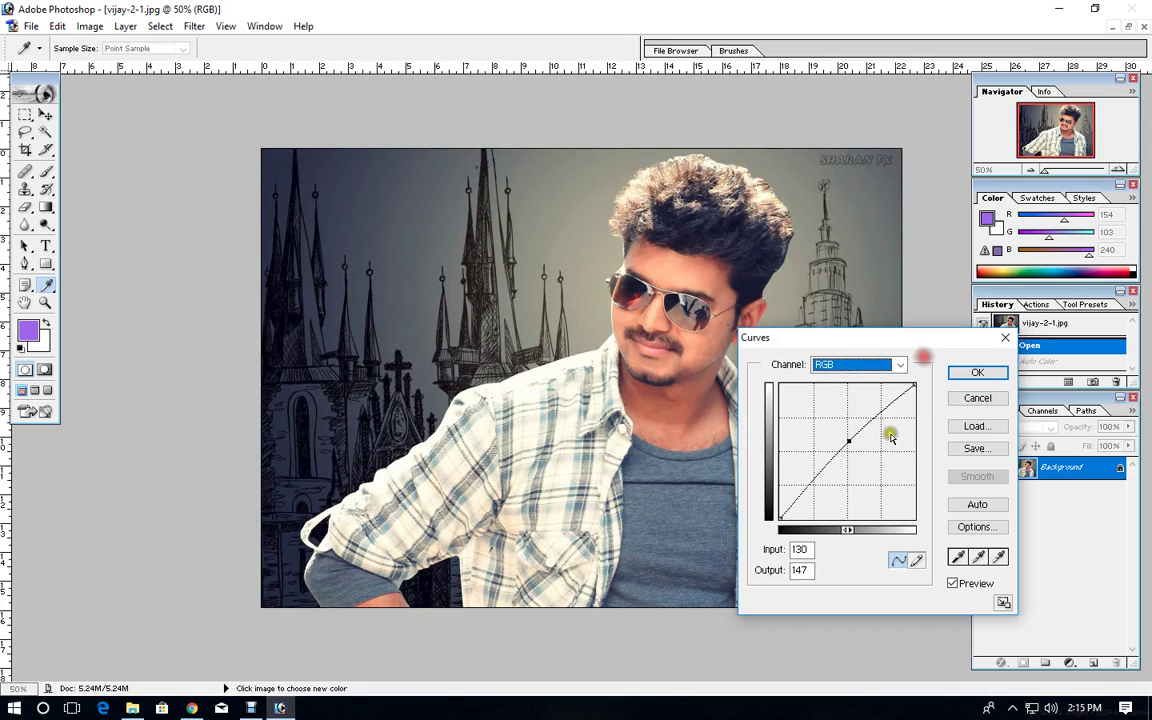
pyautogui.click(900, 365)
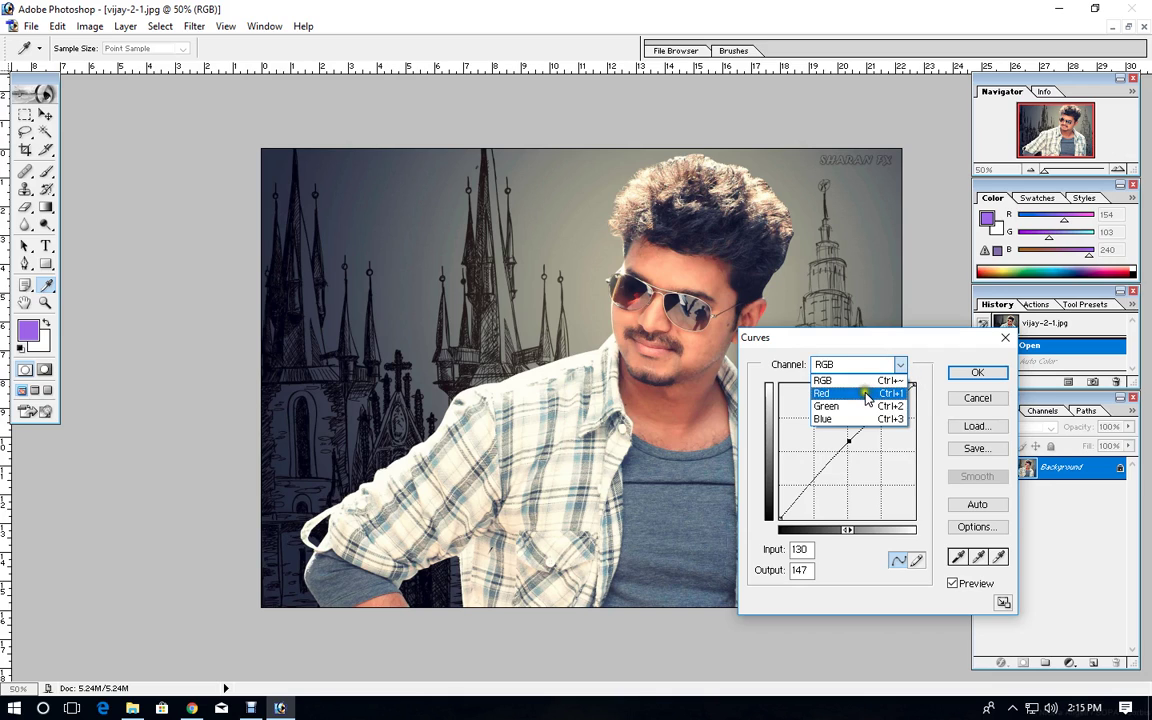
pyautogui.click(880, 381)
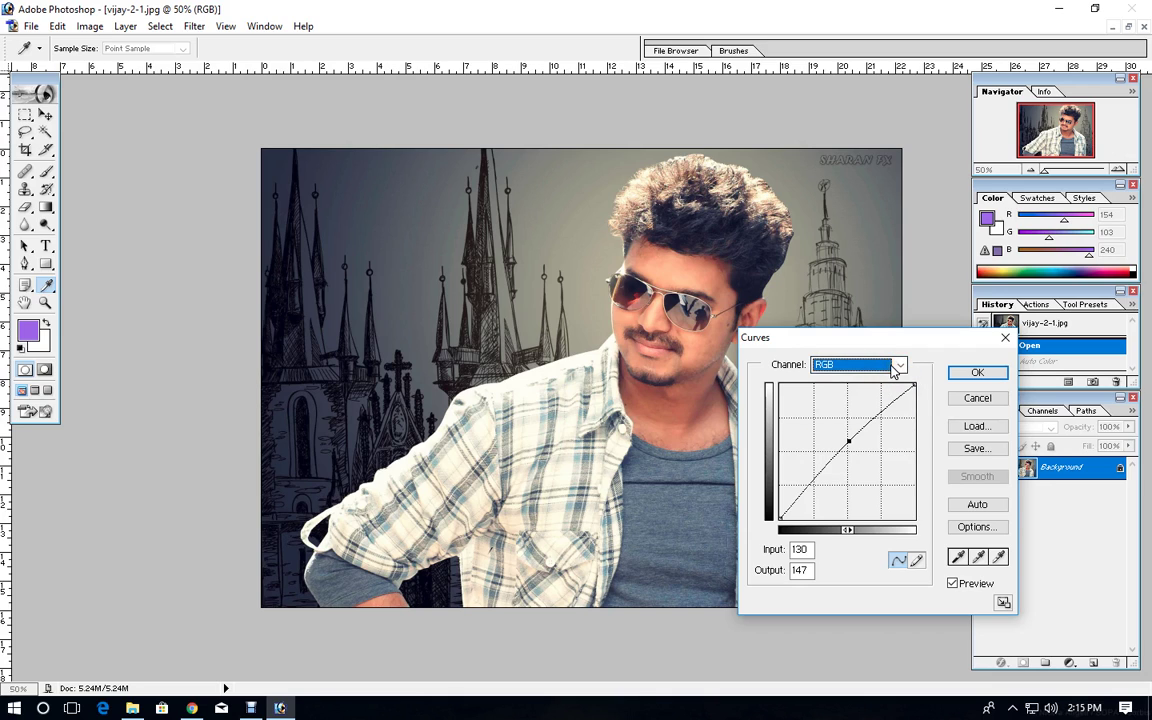
pyautogui.click(895, 366)
pyautogui.click(850, 388)
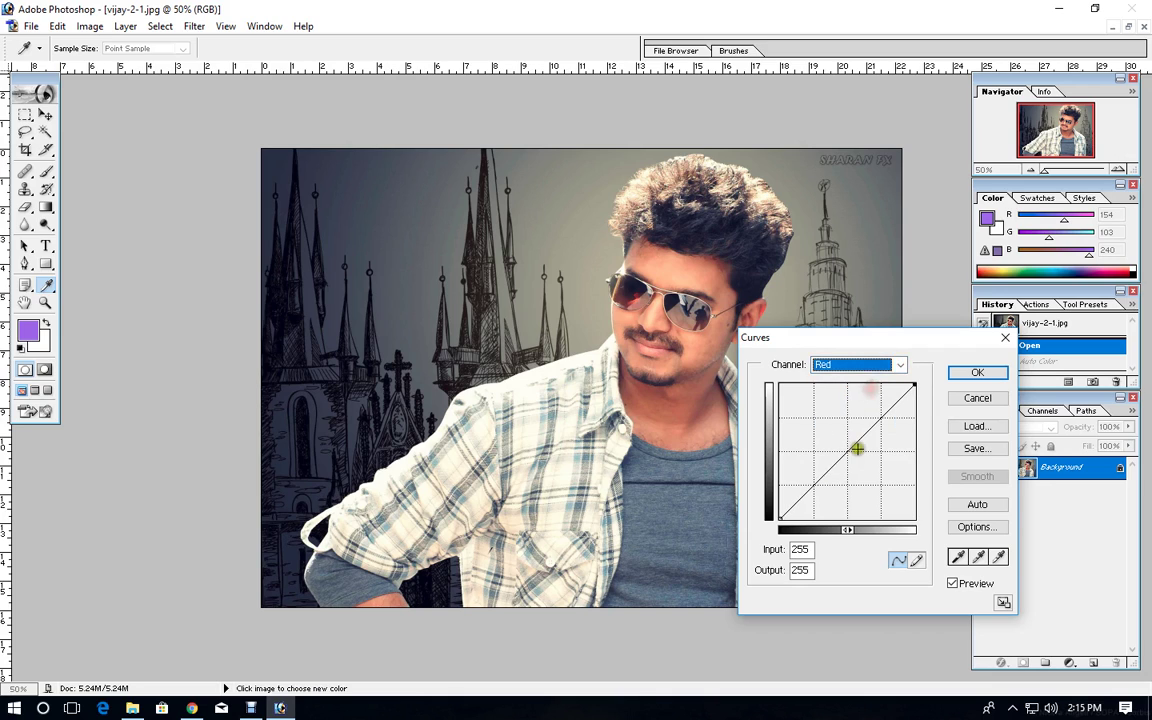
pyautogui.moveTo(858, 441); pyautogui.dragTo(869, 447)
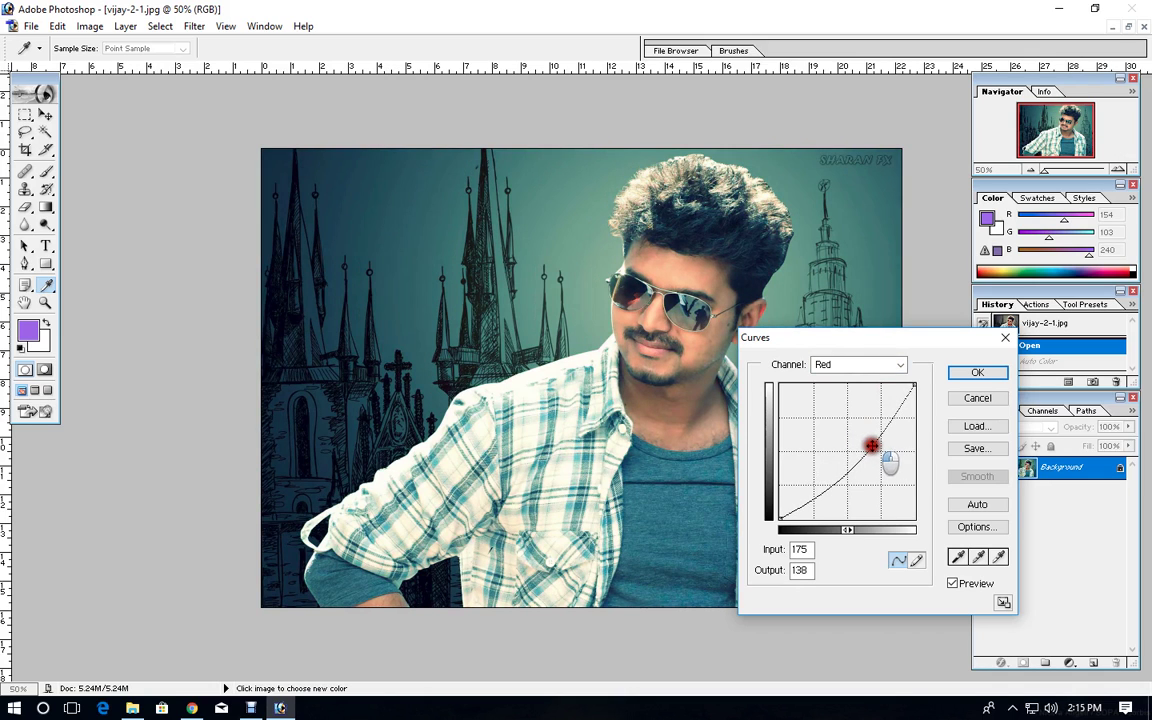
pyautogui.click(864, 365)
pyautogui.click(855, 406)
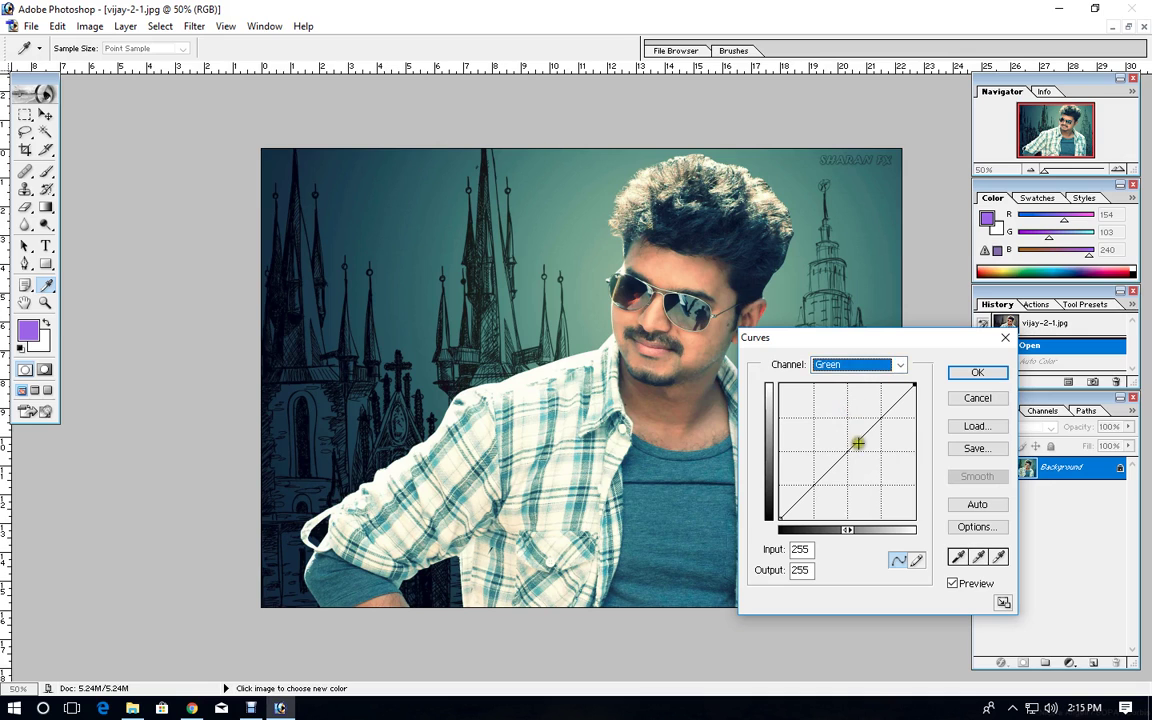
pyautogui.moveTo(859, 445); pyautogui.dragTo(870, 455)
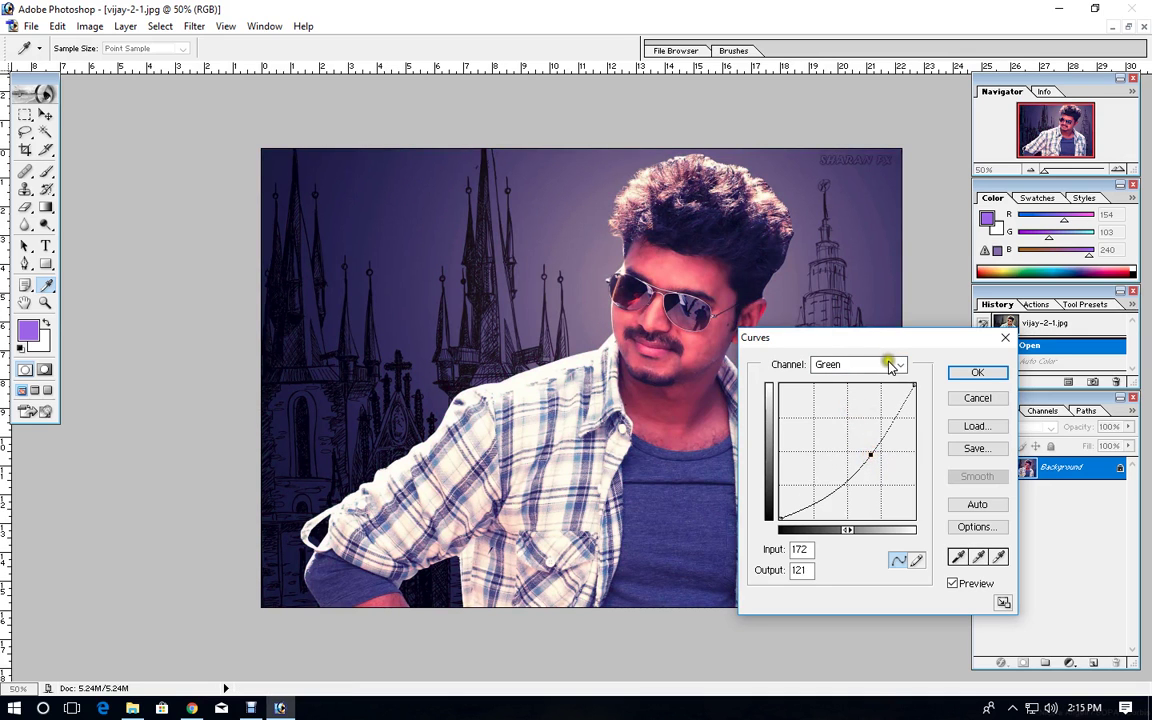
pyautogui.click(887, 366)
pyautogui.click(880, 421)
pyautogui.moveTo(873, 445); pyautogui.dragTo(877, 452)
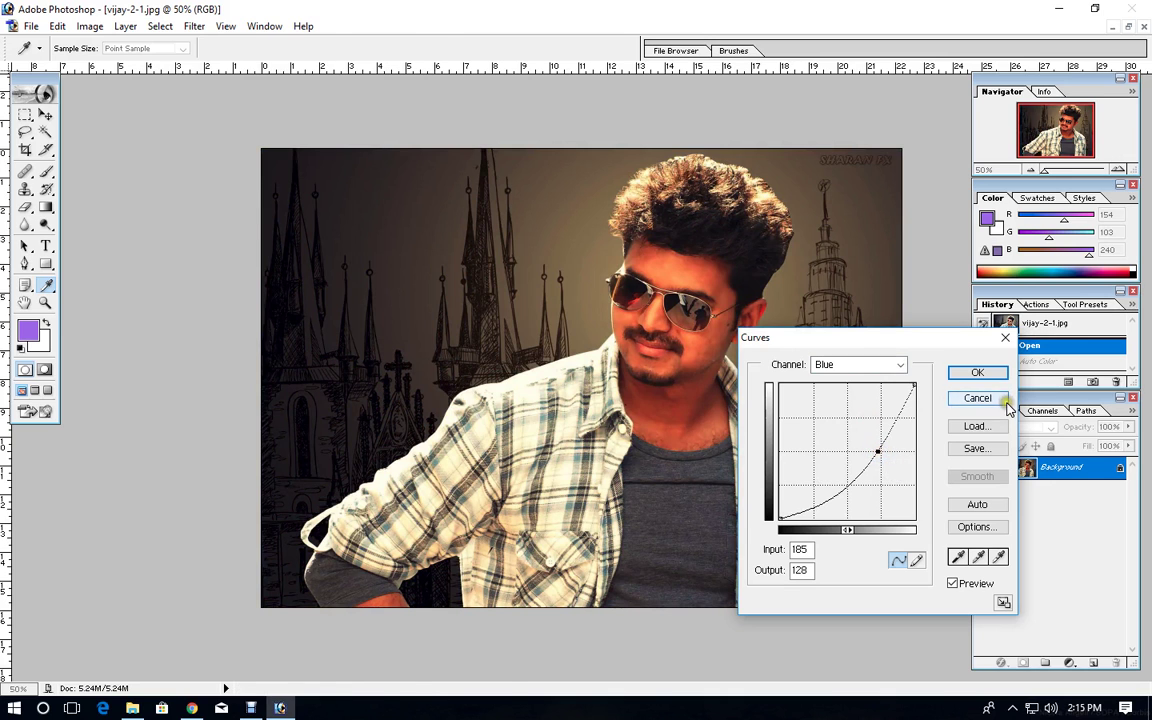
pyautogui.press('Escape')
pyautogui.press('v')
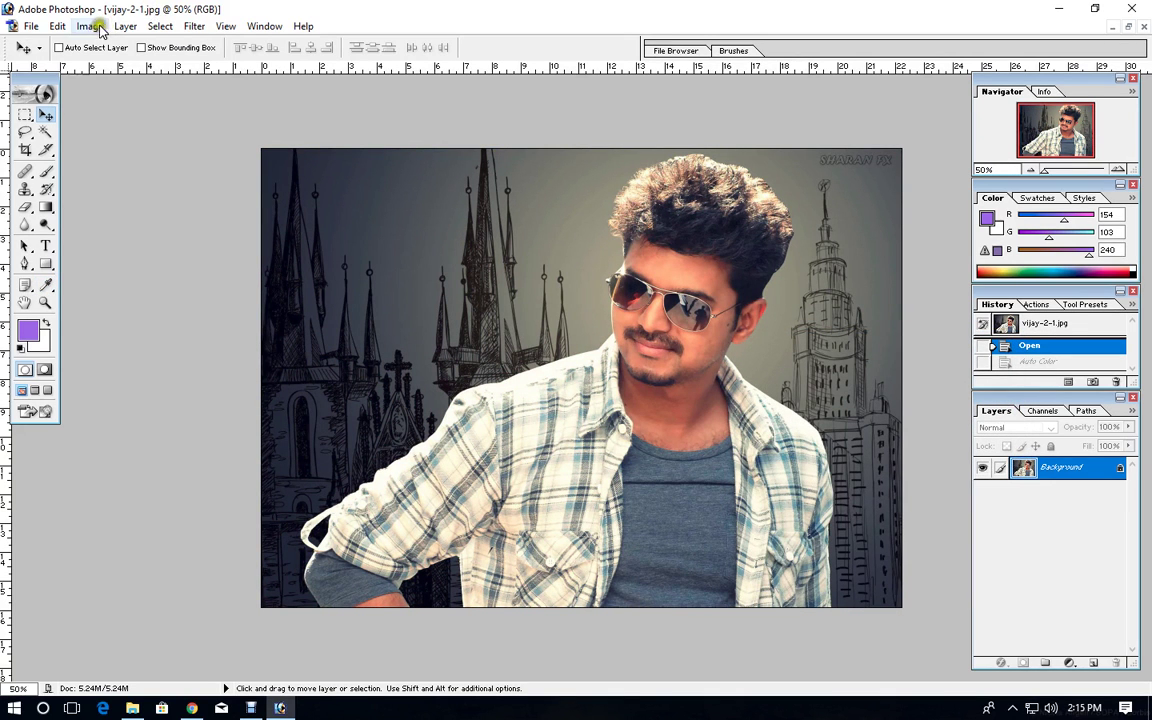
pyautogui.click(92, 26)
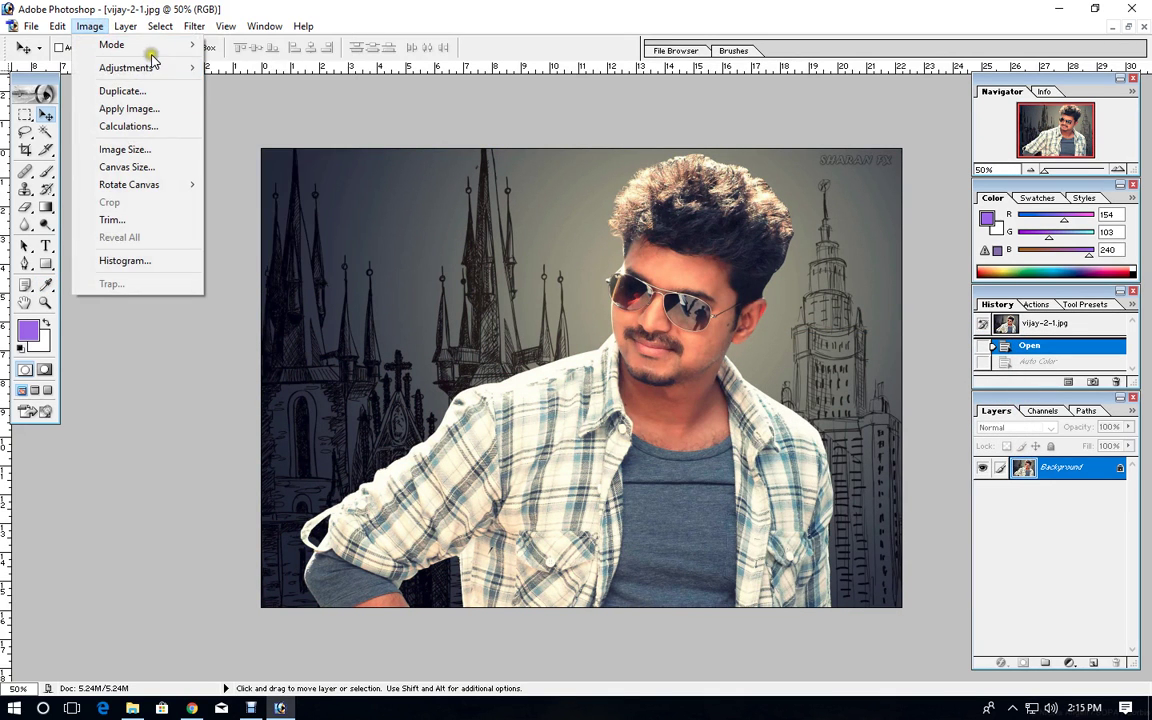
pyautogui.moveTo(126, 68)
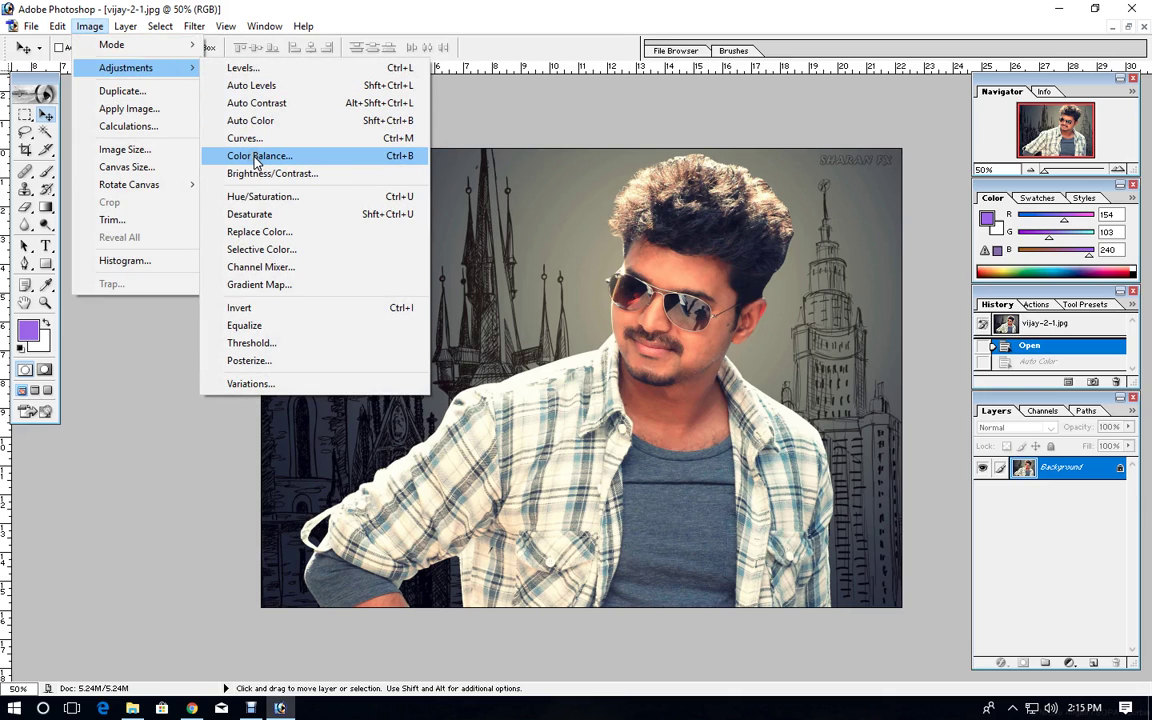
pyautogui.click(256, 158)
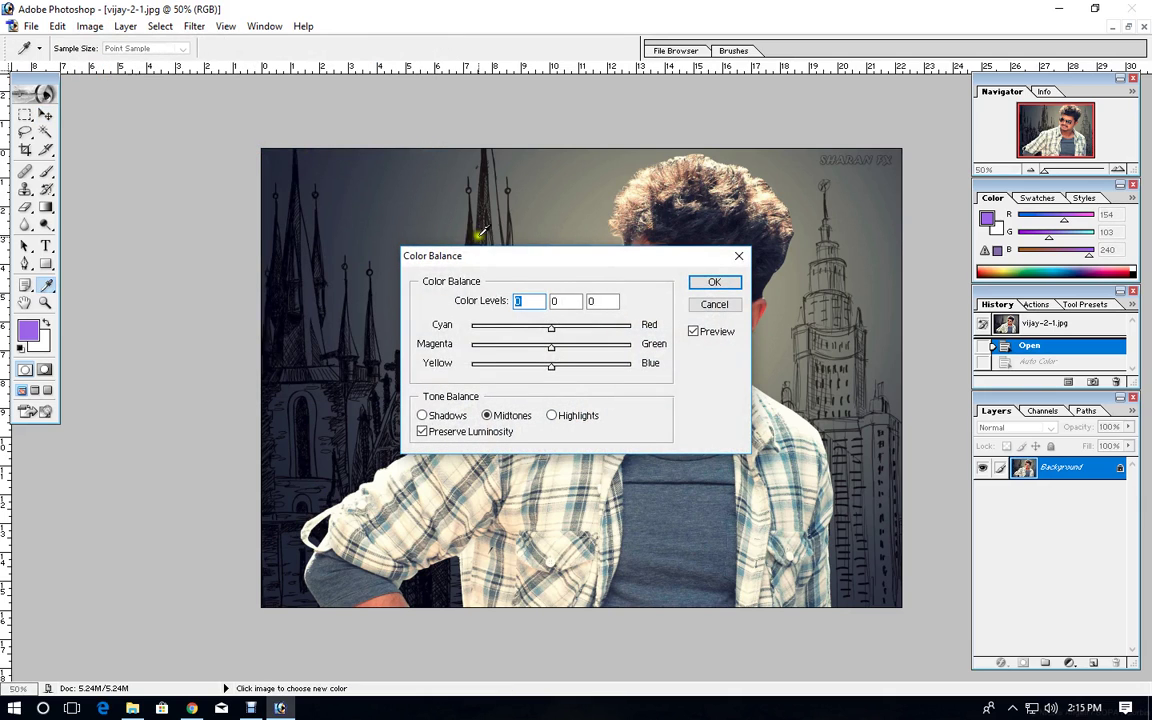
pyautogui.moveTo(634, 261)
pyautogui.mouseDown()
pyautogui.moveTo(779, 288)
pyautogui.moveTo(988, 455)
pyautogui.mouseUp()
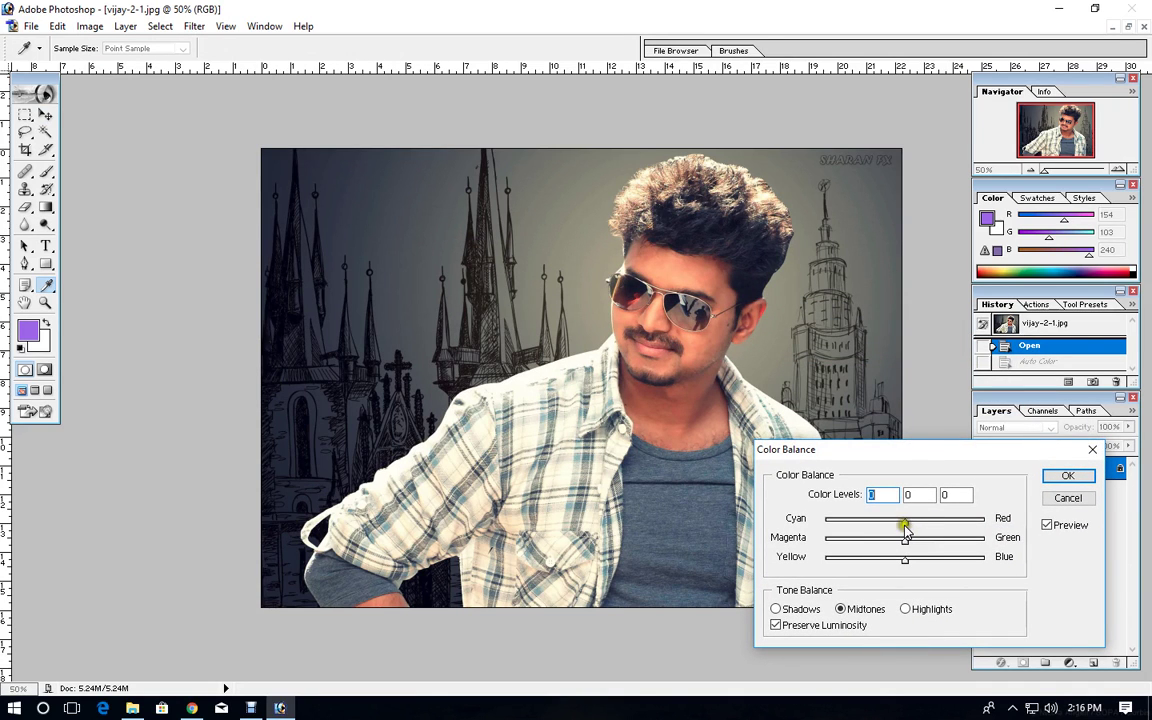
pyautogui.moveTo(905, 523)
pyautogui.mouseDown()
pyautogui.moveTo(866, 522)
pyautogui.moveTo(907, 520)
pyautogui.mouseUp()
pyautogui.moveTo(912, 520); pyautogui.dragTo(963, 520)
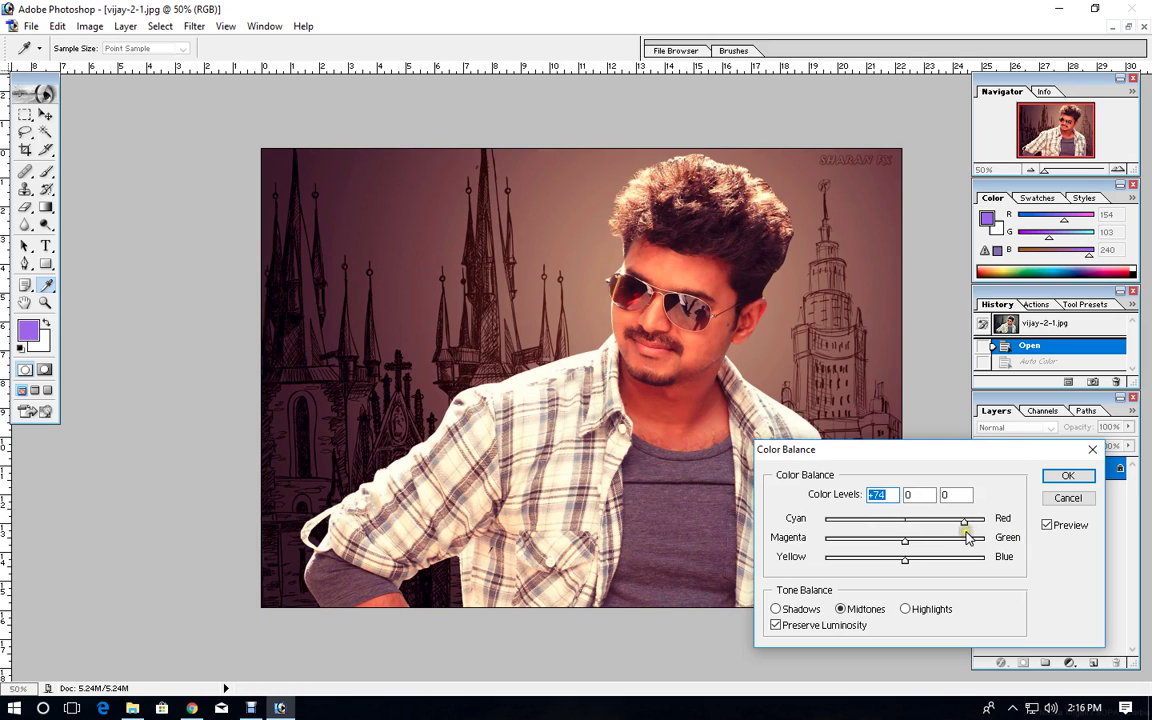
pyautogui.moveTo(966, 527); pyautogui.dragTo(913, 532)
pyautogui.moveTo(933, 527); pyautogui.dragTo(905, 527)
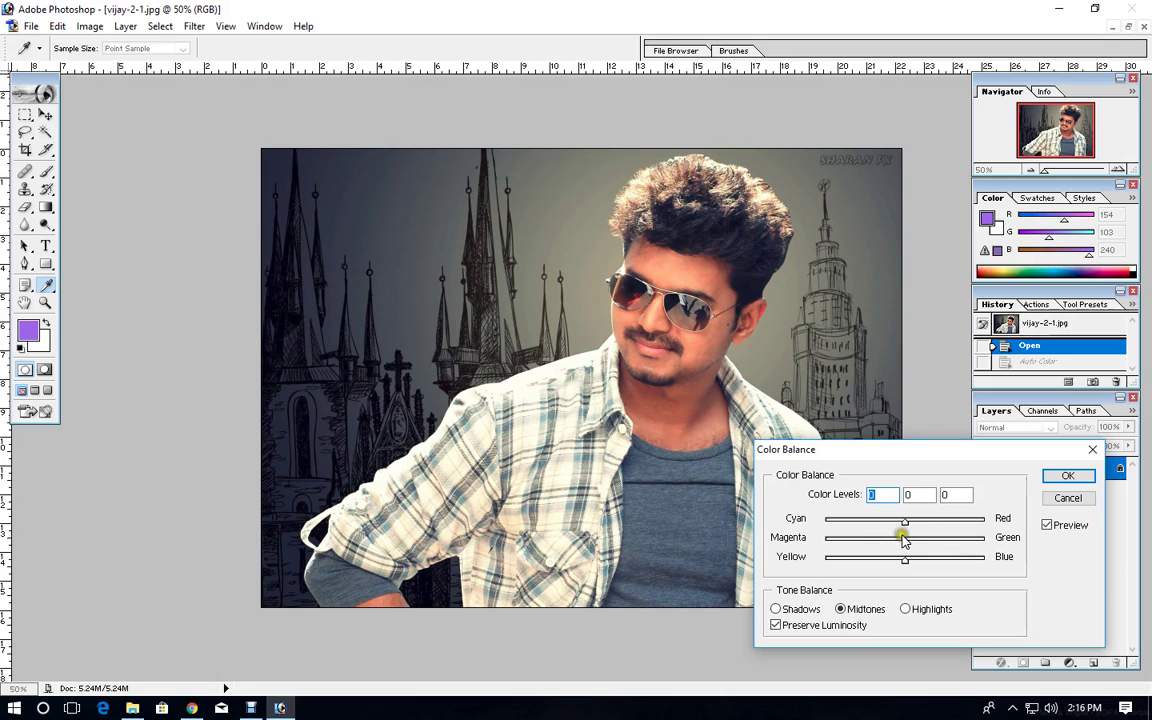
pyautogui.moveTo(903, 539); pyautogui.dragTo(932, 541)
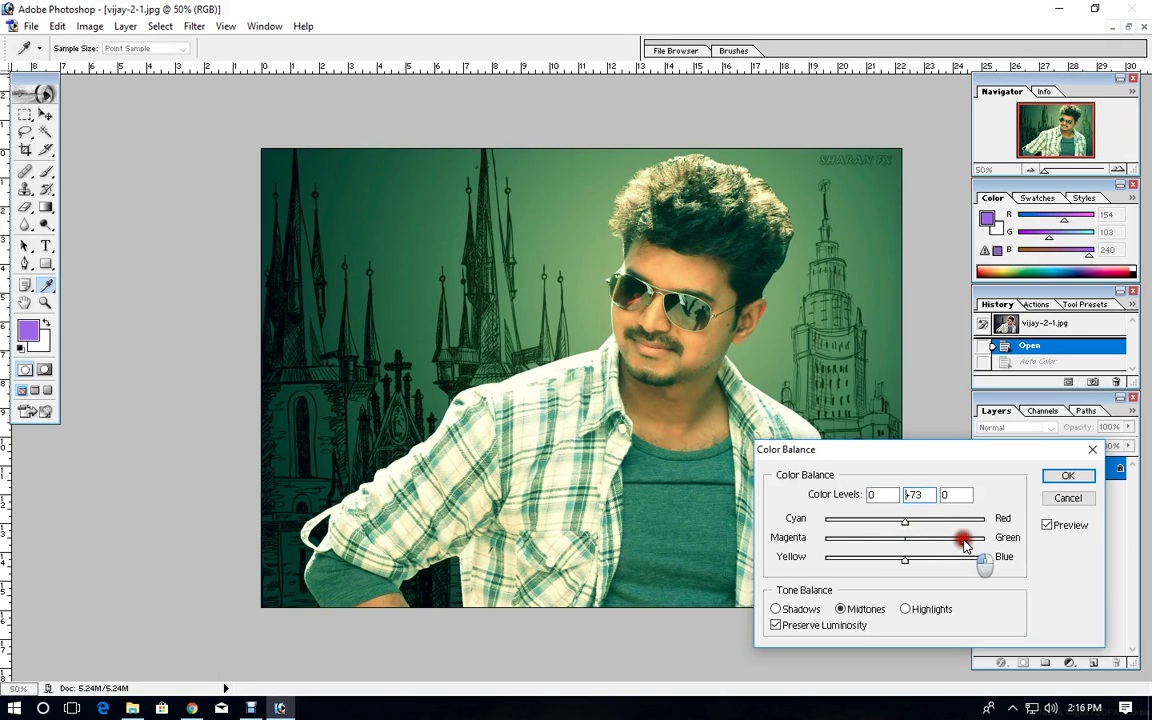
pyautogui.moveTo(932, 541); pyautogui.dragTo(963, 540)
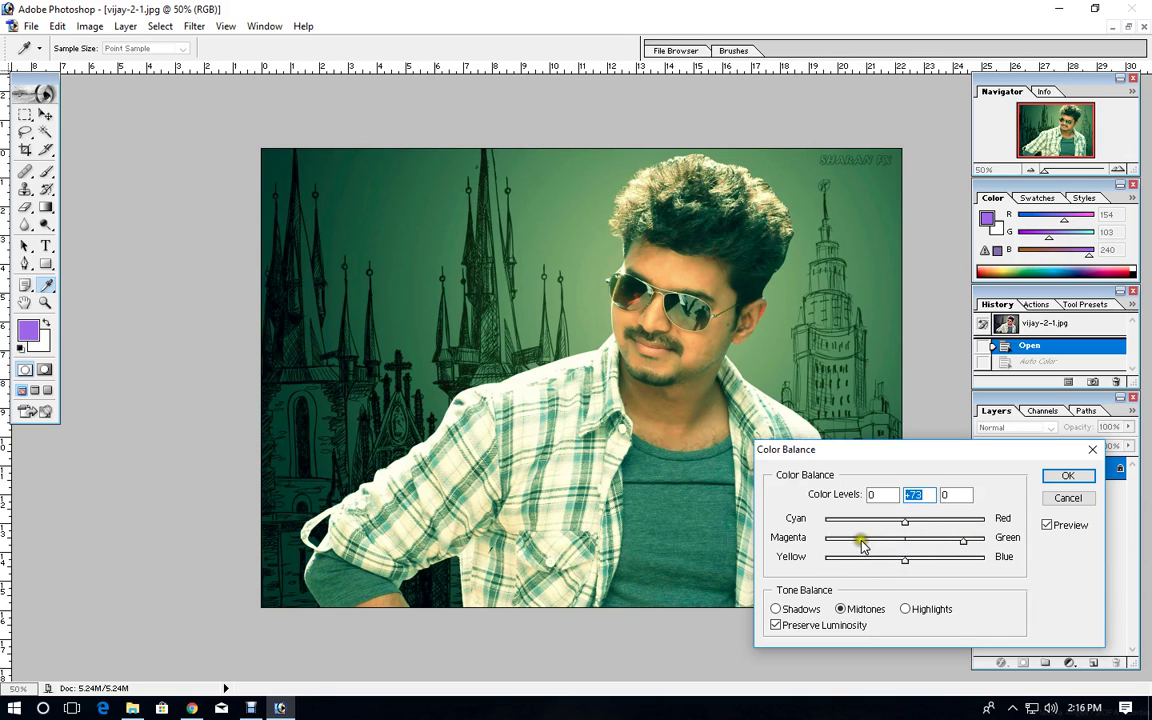
pyautogui.moveTo(862, 543); pyautogui.dragTo(915, 541)
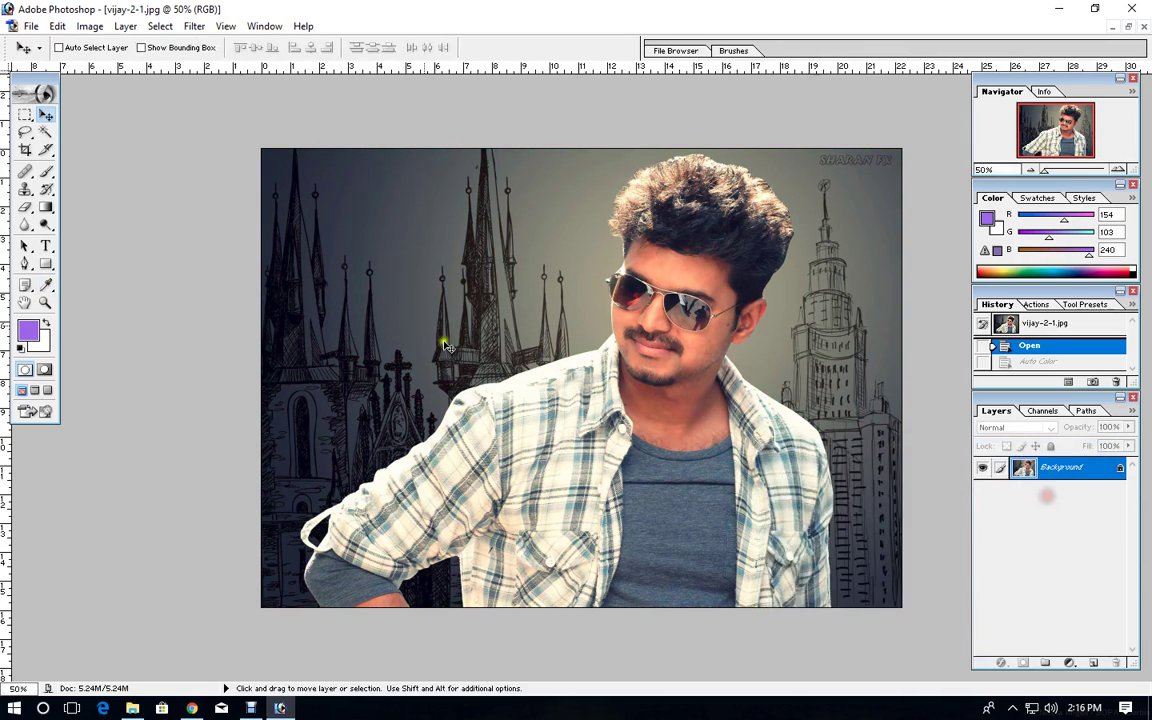
pyautogui.click(90, 26)
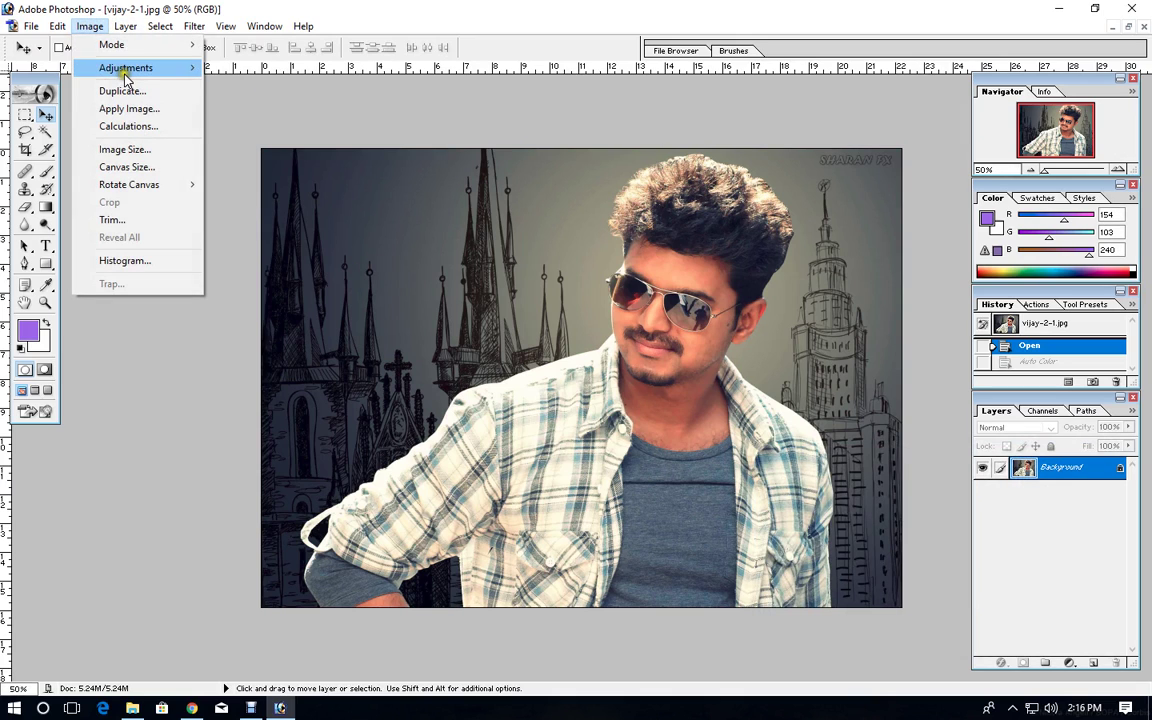
pyautogui.moveTo(126, 68)
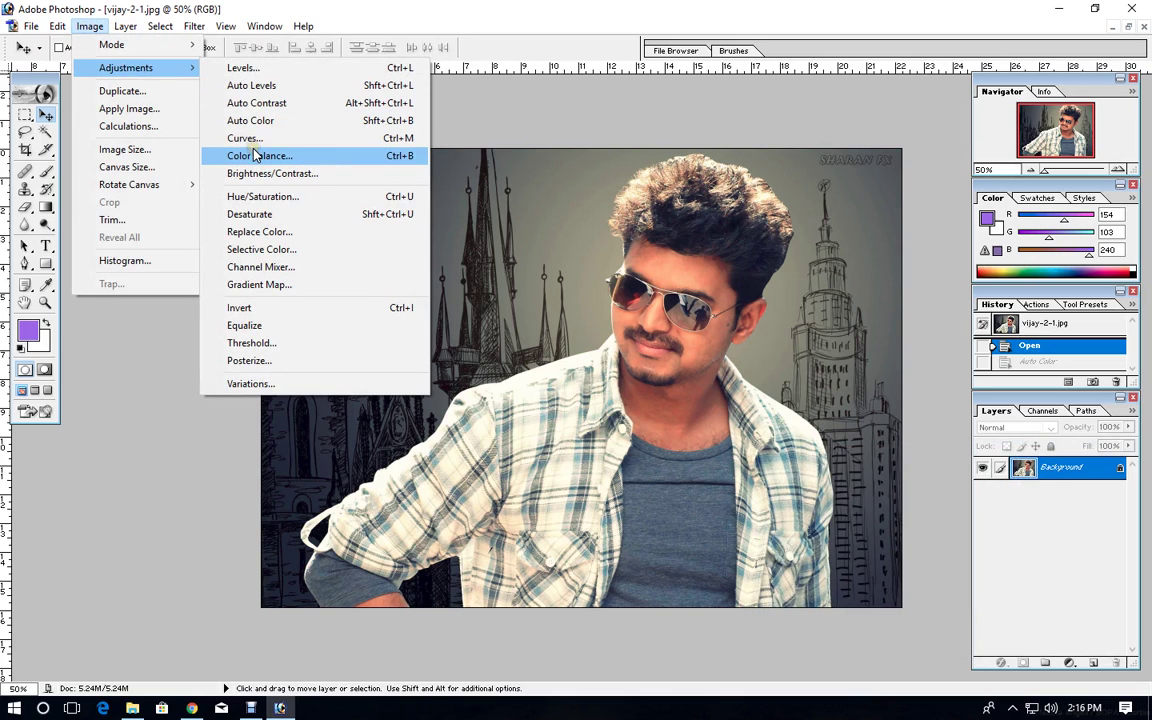
pyautogui.click(271, 157)
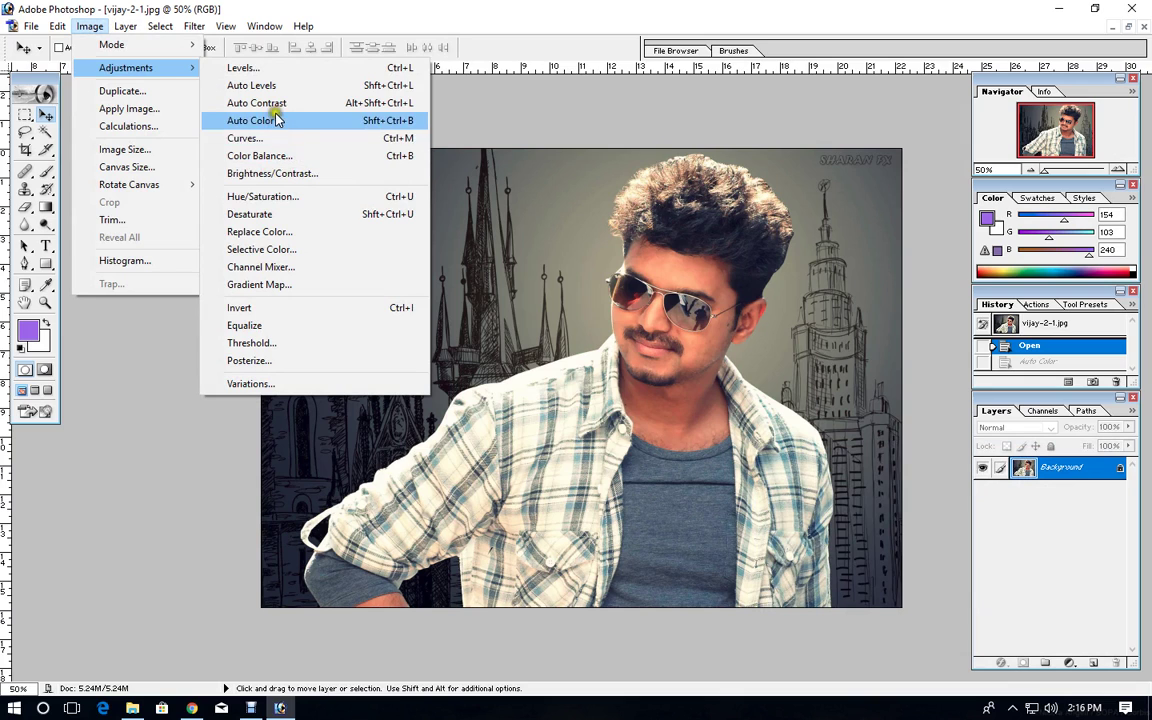
pyautogui.click(278, 157)
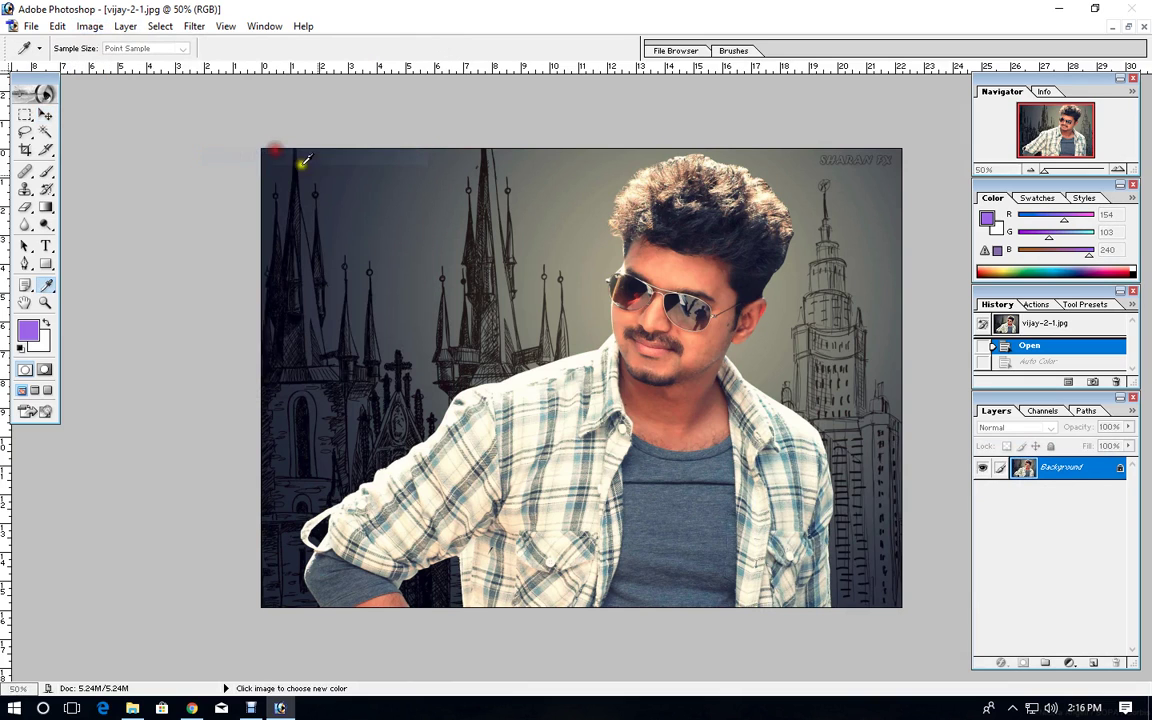
pyautogui.moveTo(918, 524); pyautogui.dragTo(946, 519)
pyautogui.click(1068, 498)
pyautogui.click(45, 116)
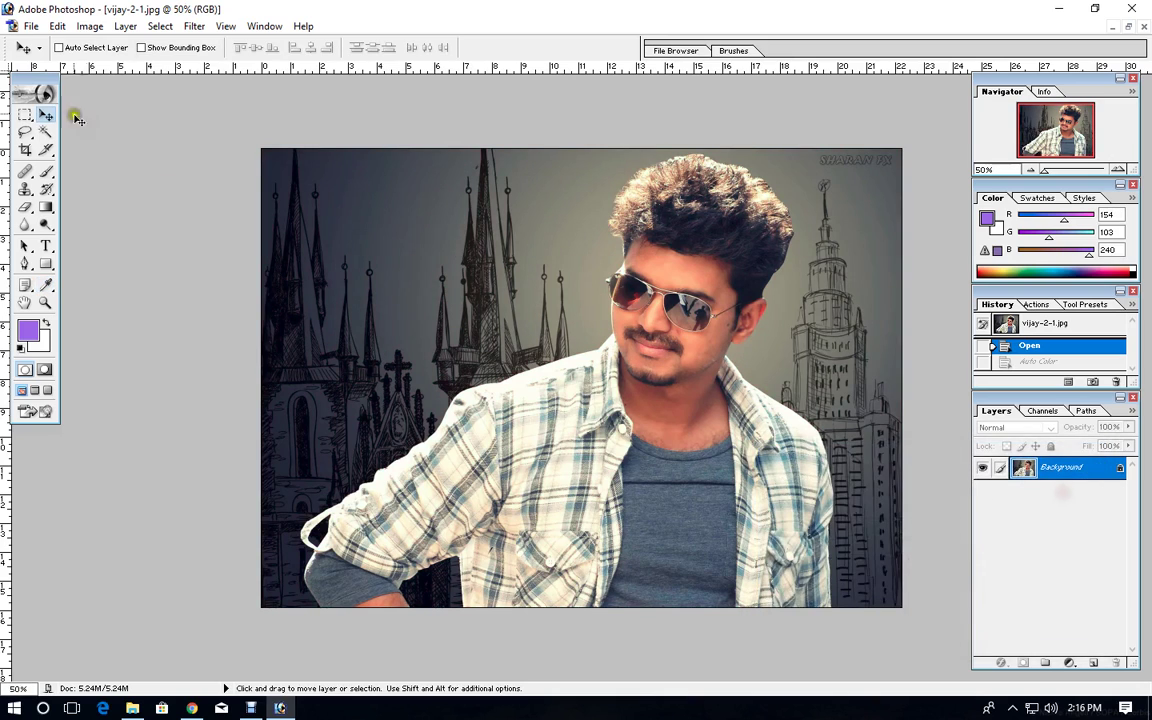
pyautogui.click(89, 26)
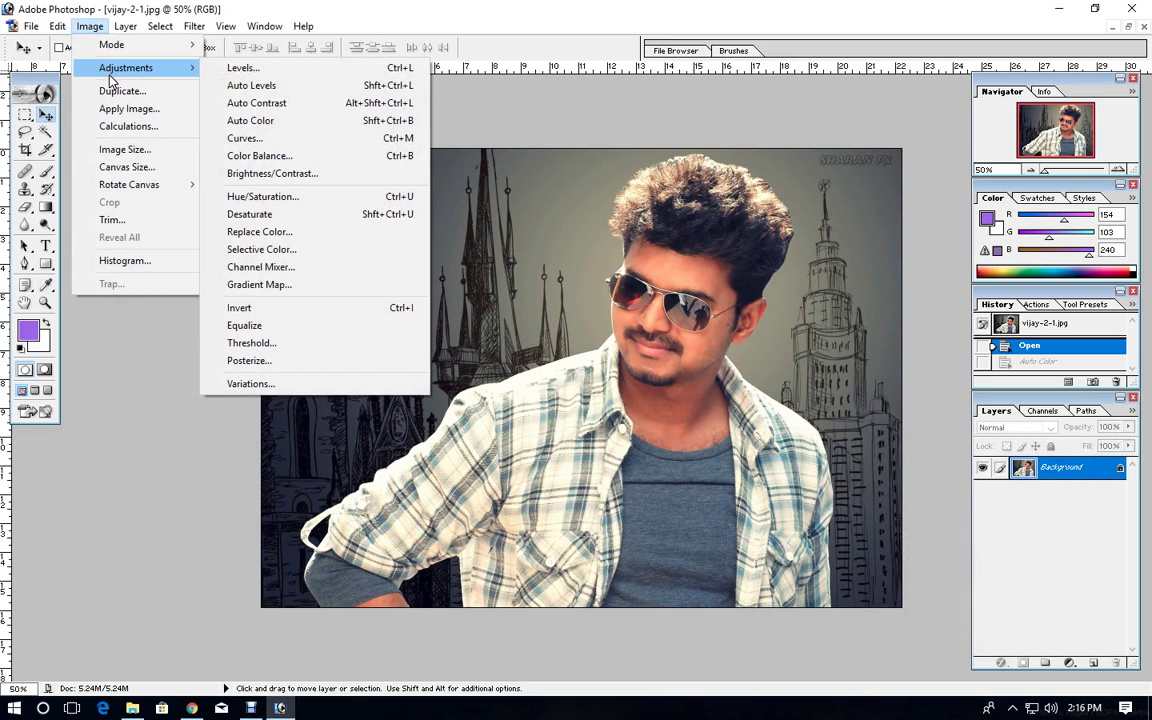
pyautogui.moveTo(126, 68)
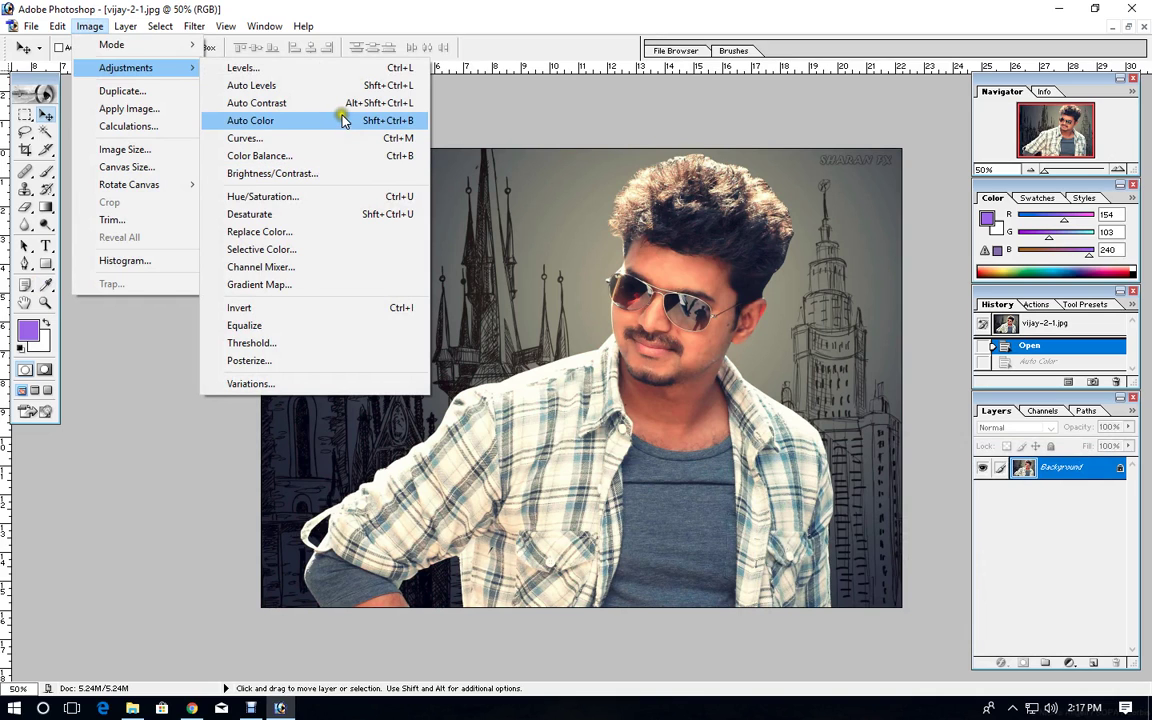
pyautogui.click(338, 185)
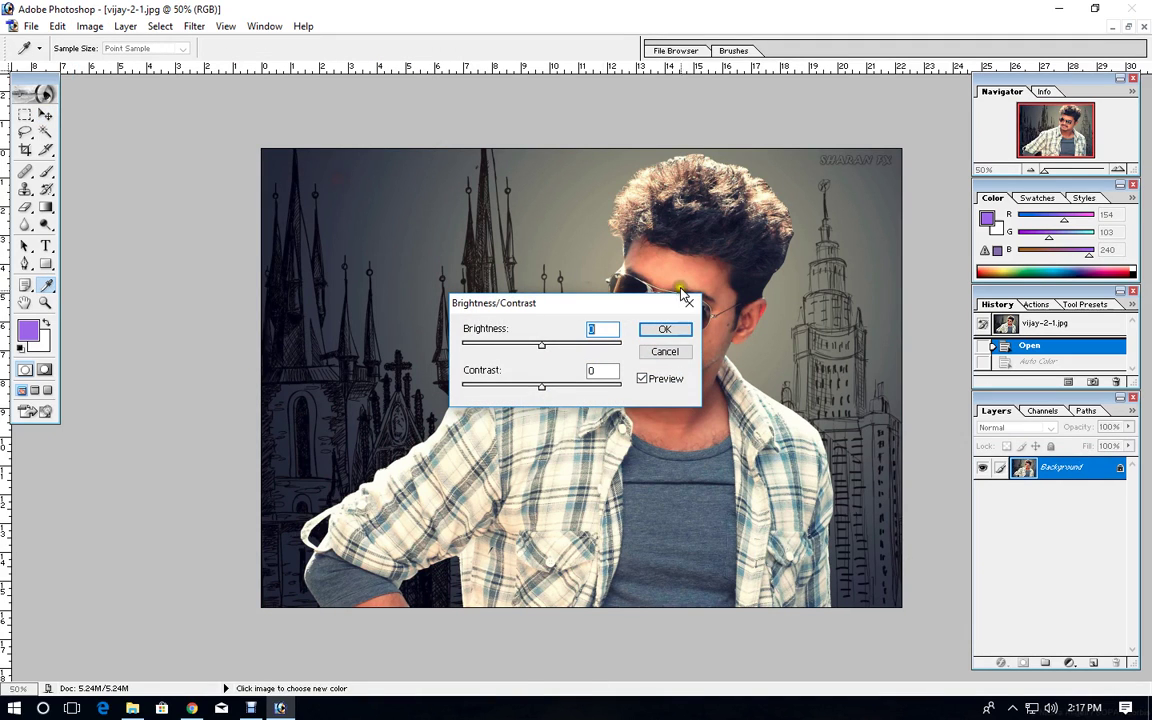
pyautogui.moveTo(571, 299)
pyautogui.mouseDown()
pyautogui.moveTo(653, 316)
pyautogui.moveTo(869, 402)
pyautogui.mouseUp()
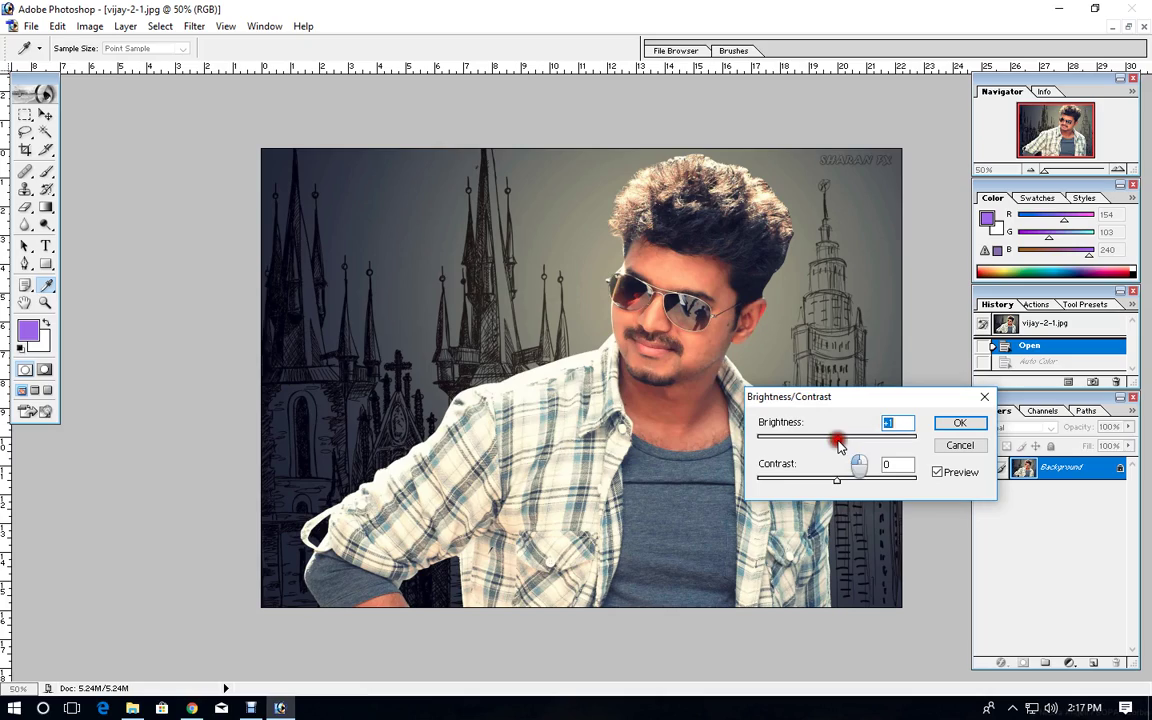
pyautogui.moveTo(836, 441)
pyautogui.mouseDown()
pyautogui.moveTo(792, 432)
pyautogui.moveTo(862, 433)
pyautogui.mouseUp()
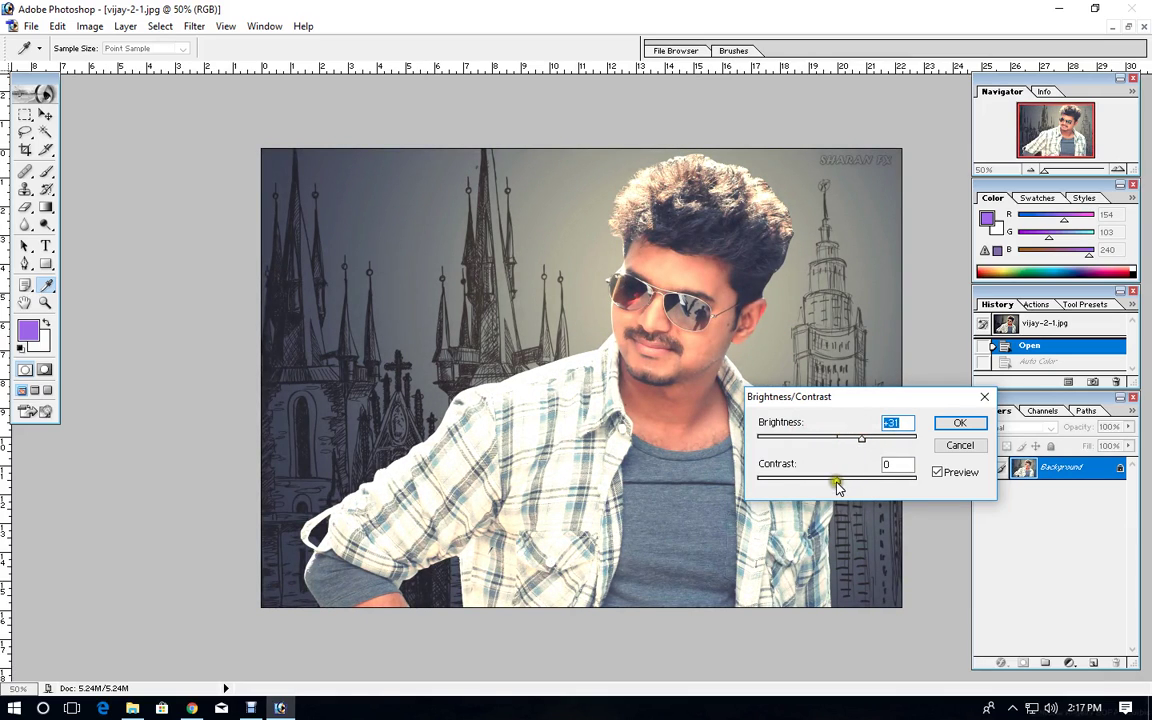
pyautogui.moveTo(836, 481)
pyautogui.mouseDown()
pyautogui.moveTo(810, 483)
pyautogui.moveTo(852, 485)
pyautogui.mouseUp()
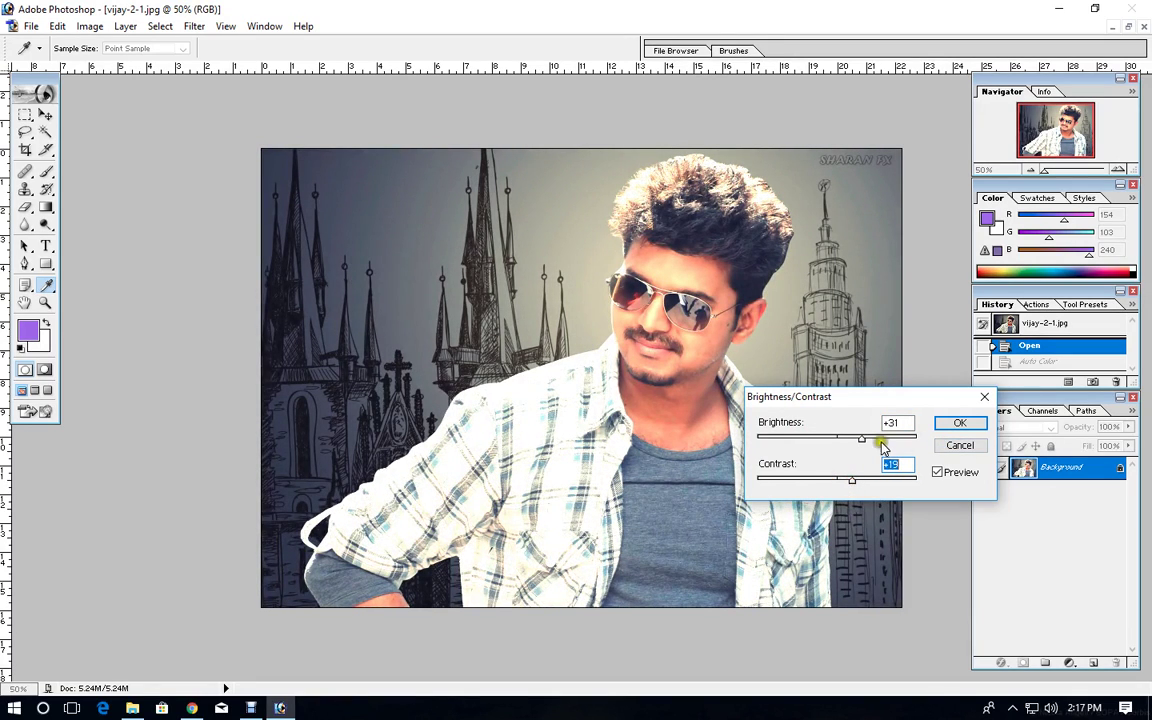
pyautogui.moveTo(861, 438); pyautogui.dragTo(851, 440)
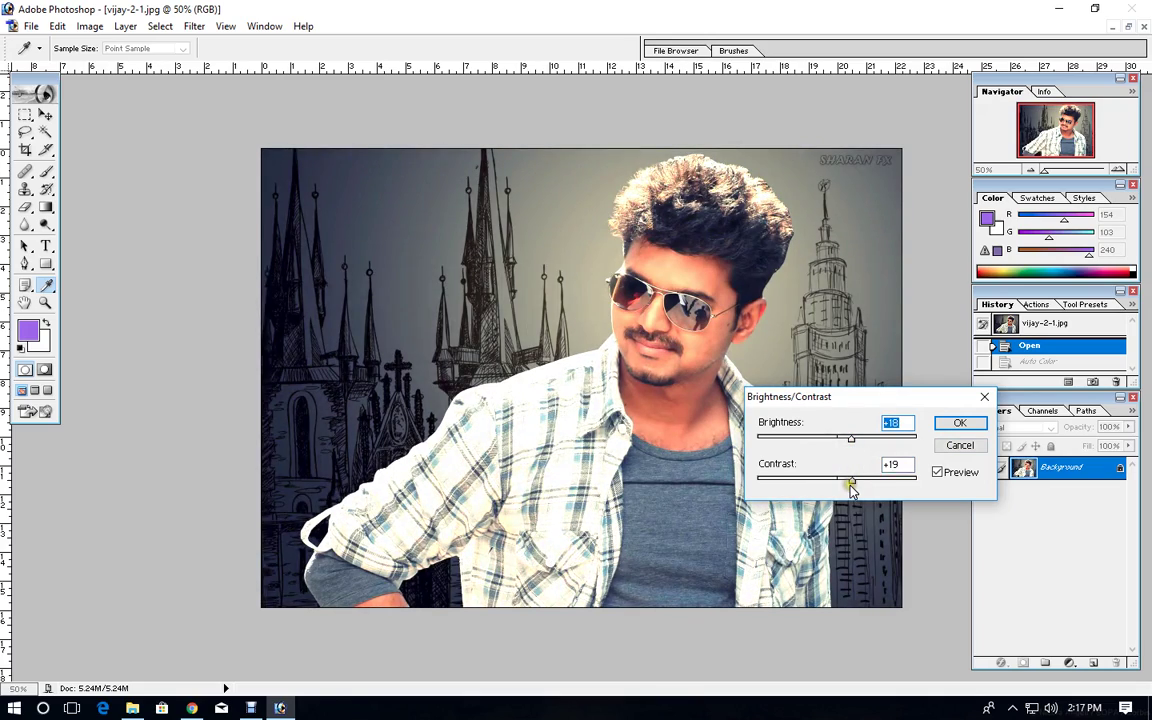
pyautogui.moveTo(850, 487)
pyautogui.mouseDown()
pyautogui.moveTo(836, 478)
pyautogui.moveTo(864, 478)
pyautogui.mouseUp()
pyautogui.click(952, 444)
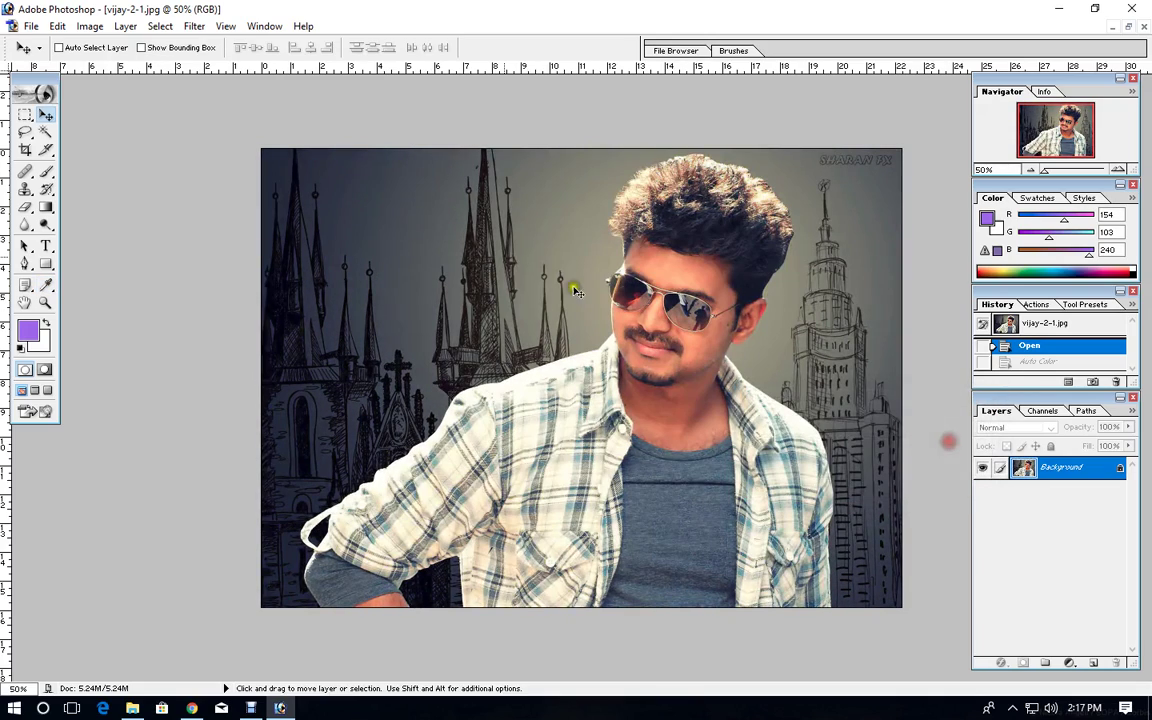
pyautogui.click(89, 26)
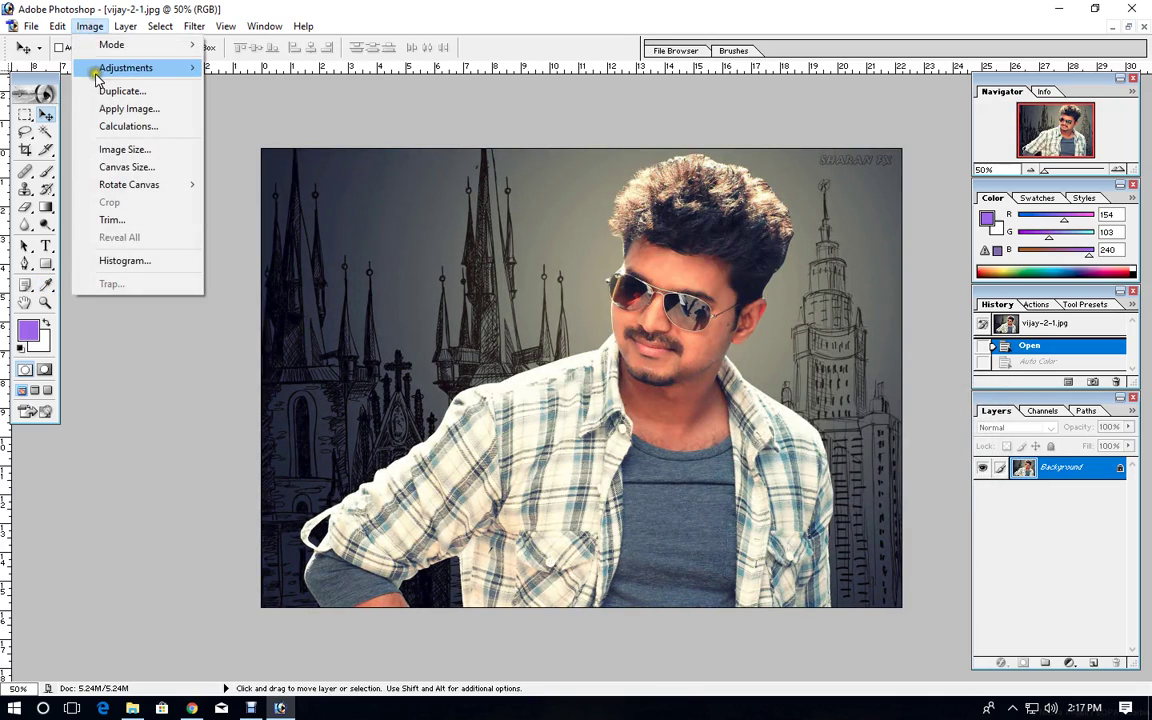
pyautogui.moveTo(126, 68)
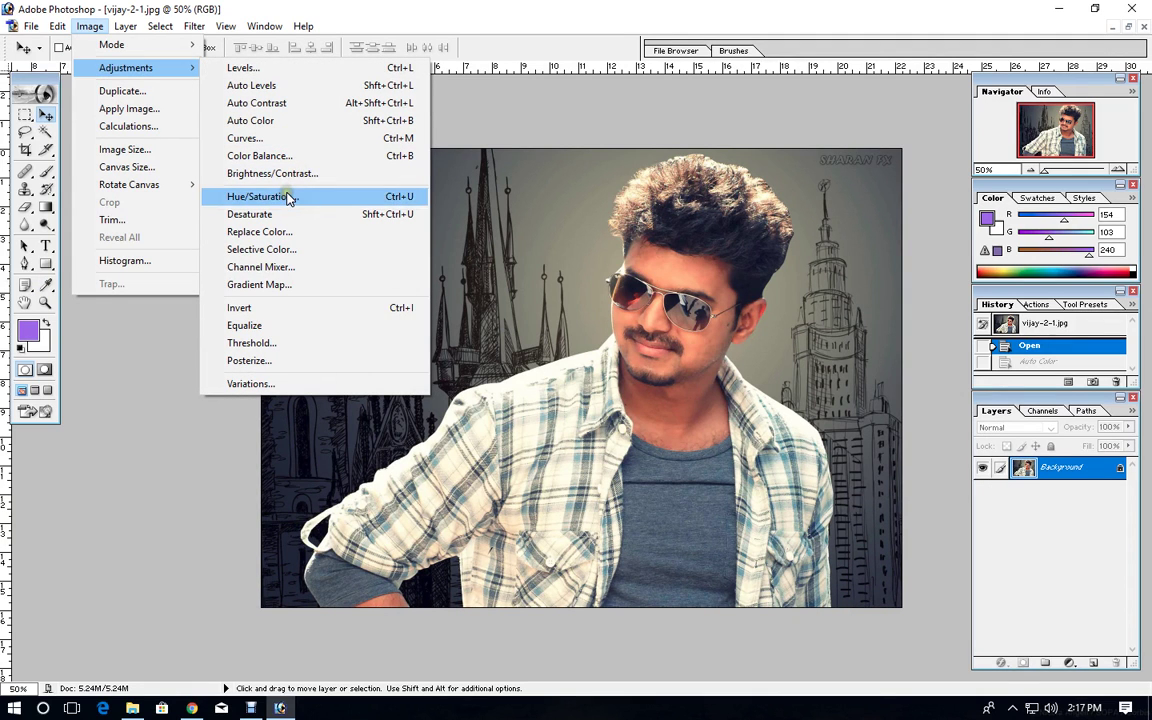
# Open Hue/Saturation, move its dialog off the portrait, and preview hue at -114
pyautogui.click(288, 197)
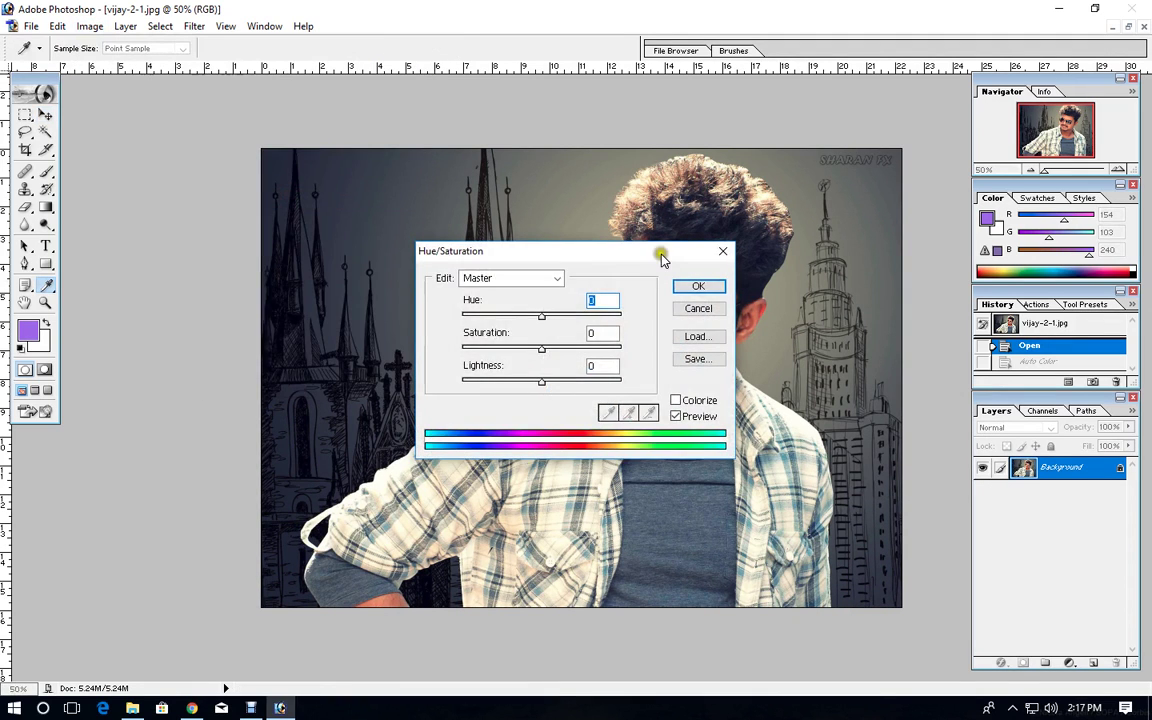
pyautogui.moveTo(656, 249); pyautogui.dragTo(1028, 447)
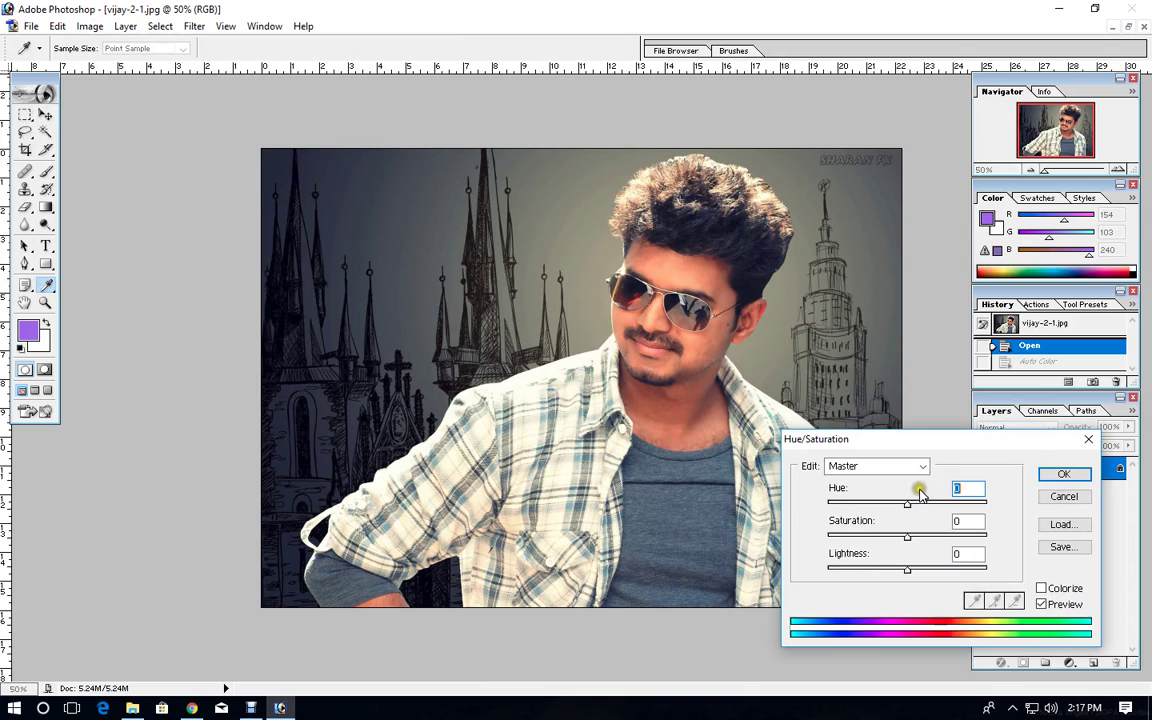
pyautogui.moveTo(907, 502)
pyautogui.mouseDown()
pyautogui.moveTo(849, 502)
pyautogui.moveTo(958, 502)
pyautogui.moveTo(918, 502)
pyautogui.moveTo(958, 505)
pyautogui.moveTo(936, 512)
pyautogui.moveTo(984, 528)
pyautogui.moveTo(934, 514)
pyautogui.moveTo(905, 537)
pyautogui.moveTo(901, 503)
pyautogui.moveTo(902, 536)
pyautogui.moveTo(812, 537)
pyautogui.mouseUp()
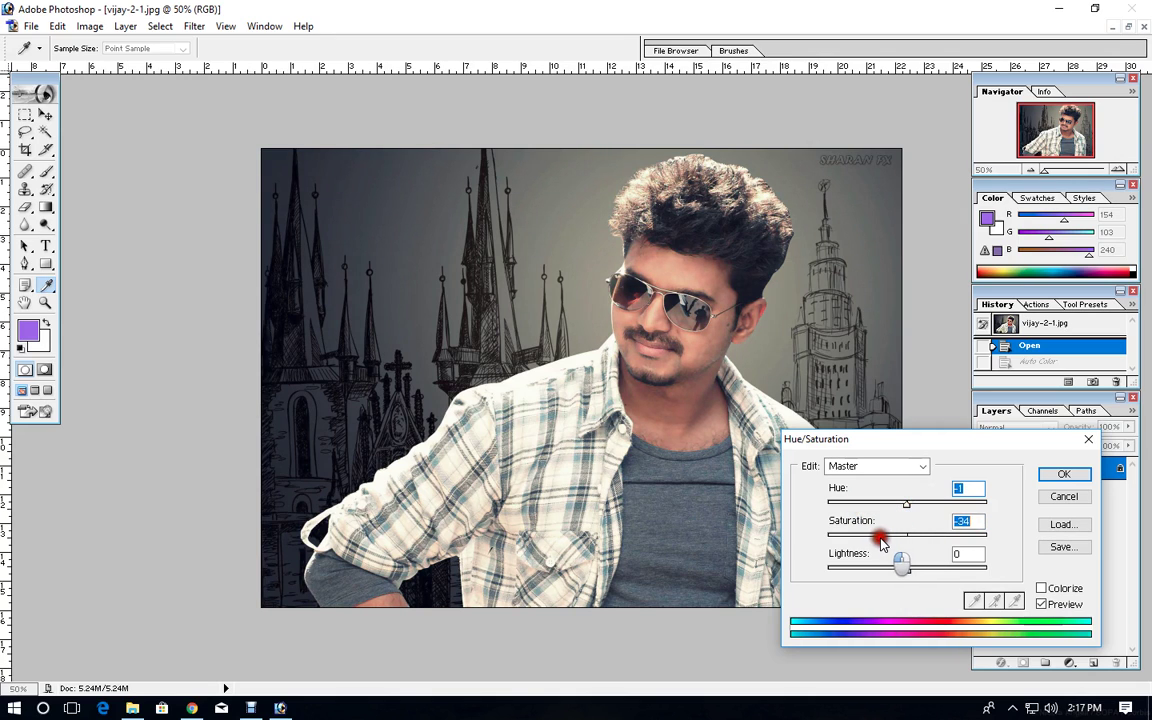
# Preview several saturation levels, dismiss antivirus notifications, and cancel Hue/Saturation unapplied
pyautogui.click(828, 537)
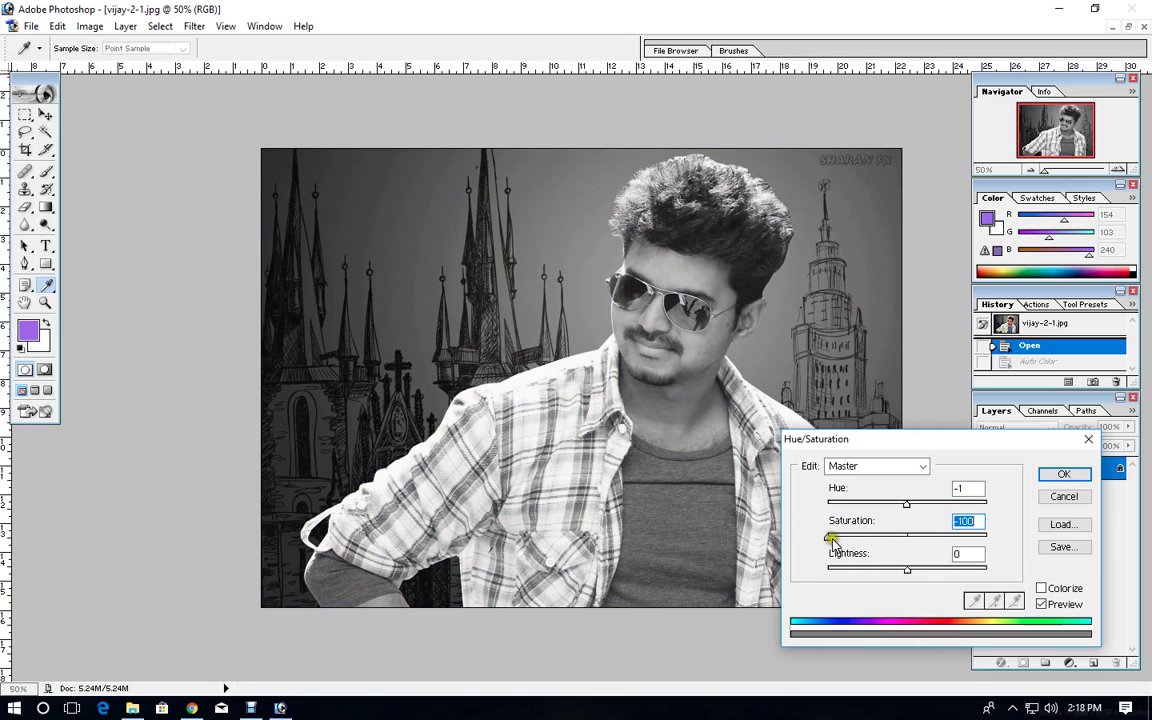
pyautogui.moveTo(830, 538); pyautogui.dragTo(911, 546)
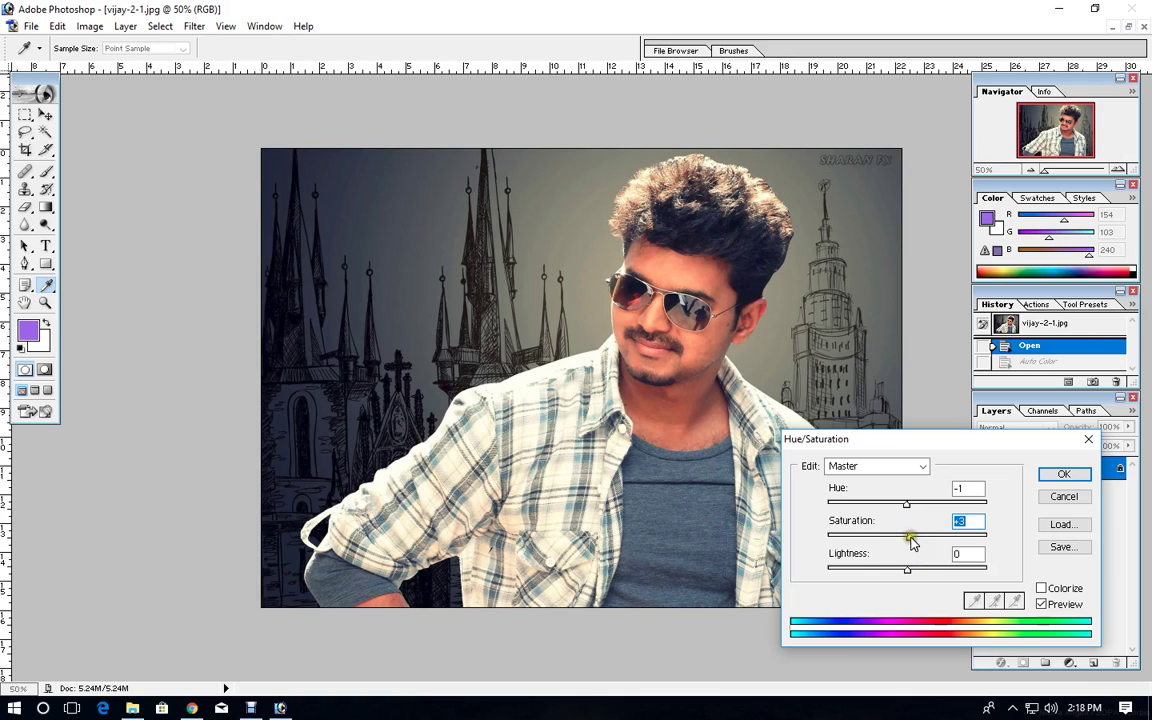
pyautogui.moveTo(911, 540)
pyautogui.mouseDown()
pyautogui.moveTo(888, 538)
pyautogui.moveTo(961, 530)
pyautogui.moveTo(908, 546)
pyautogui.moveTo(1010, 527)
pyautogui.mouseUp()
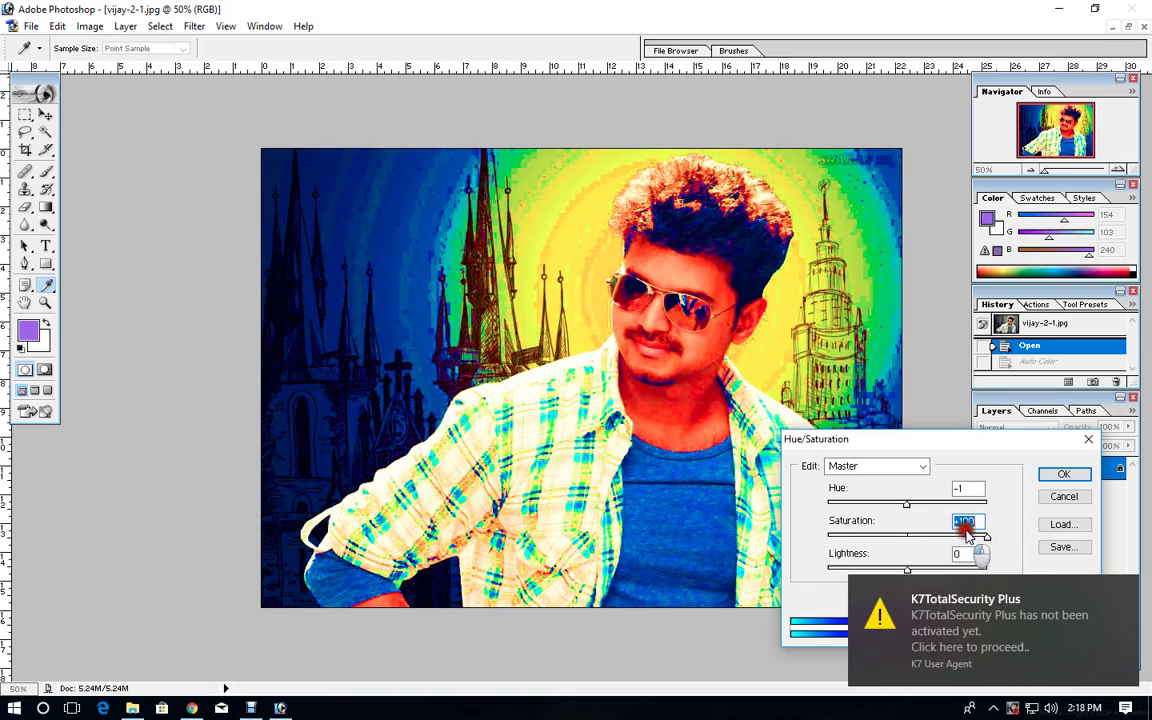
pyautogui.click(1126, 593)
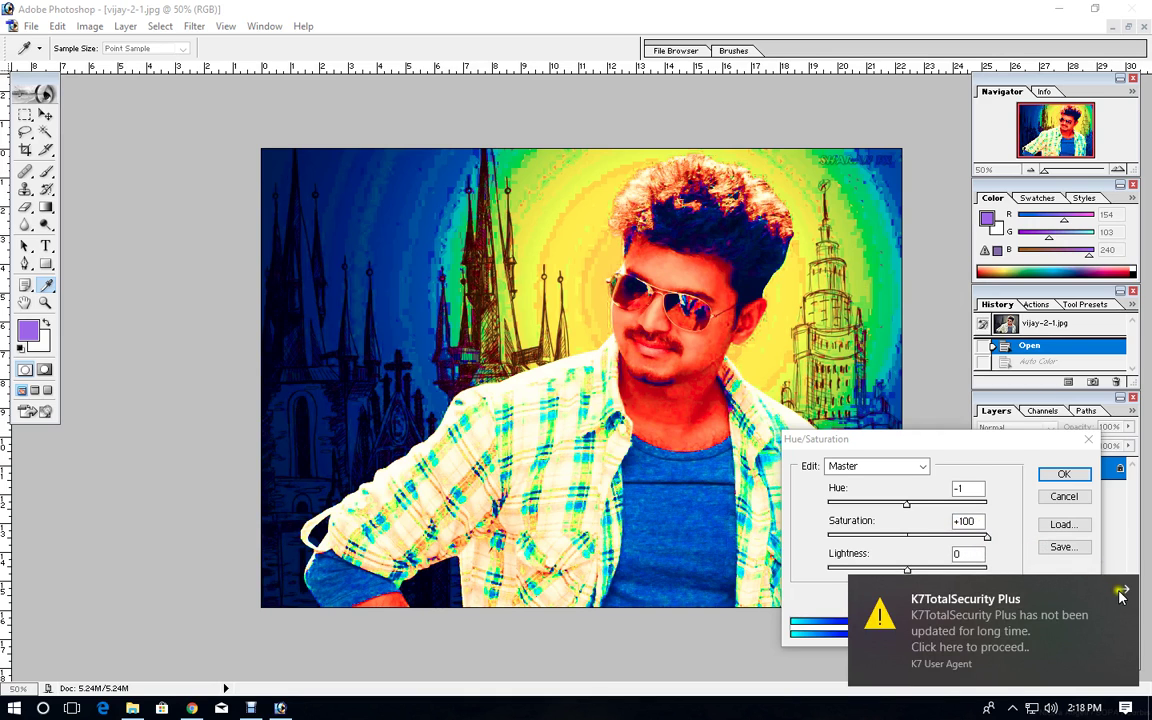
pyautogui.click(1123, 592)
pyautogui.moveTo(988, 538); pyautogui.dragTo(911, 545)
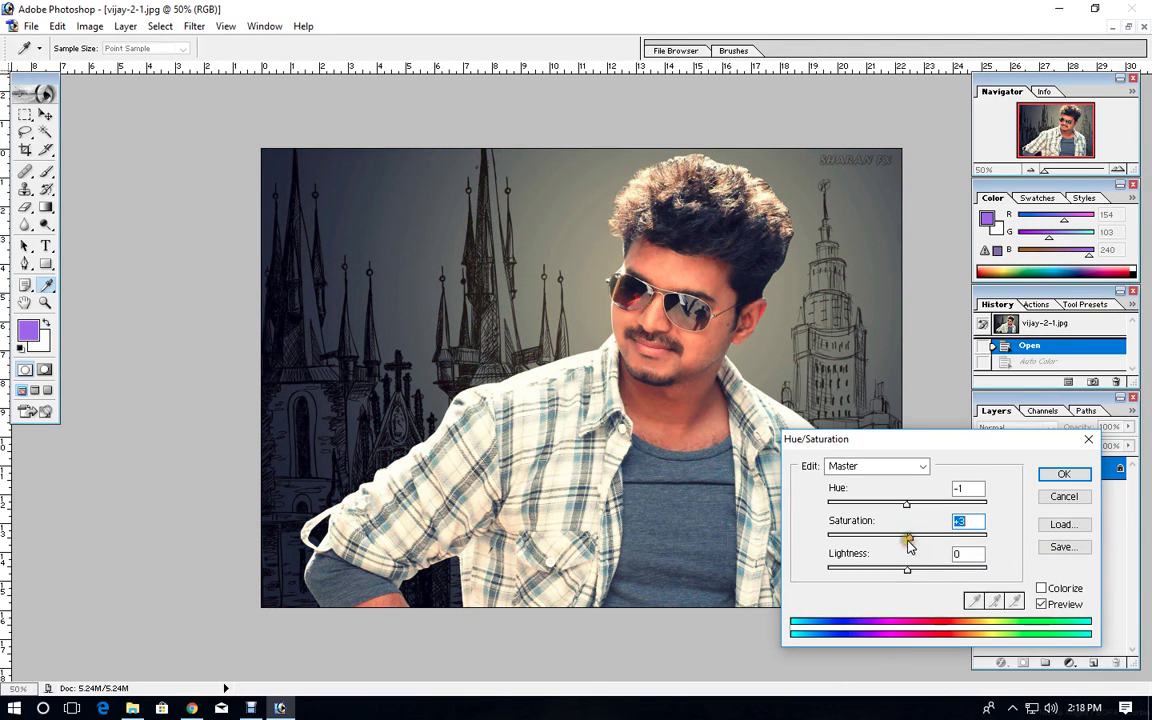
pyautogui.click(1060, 496)
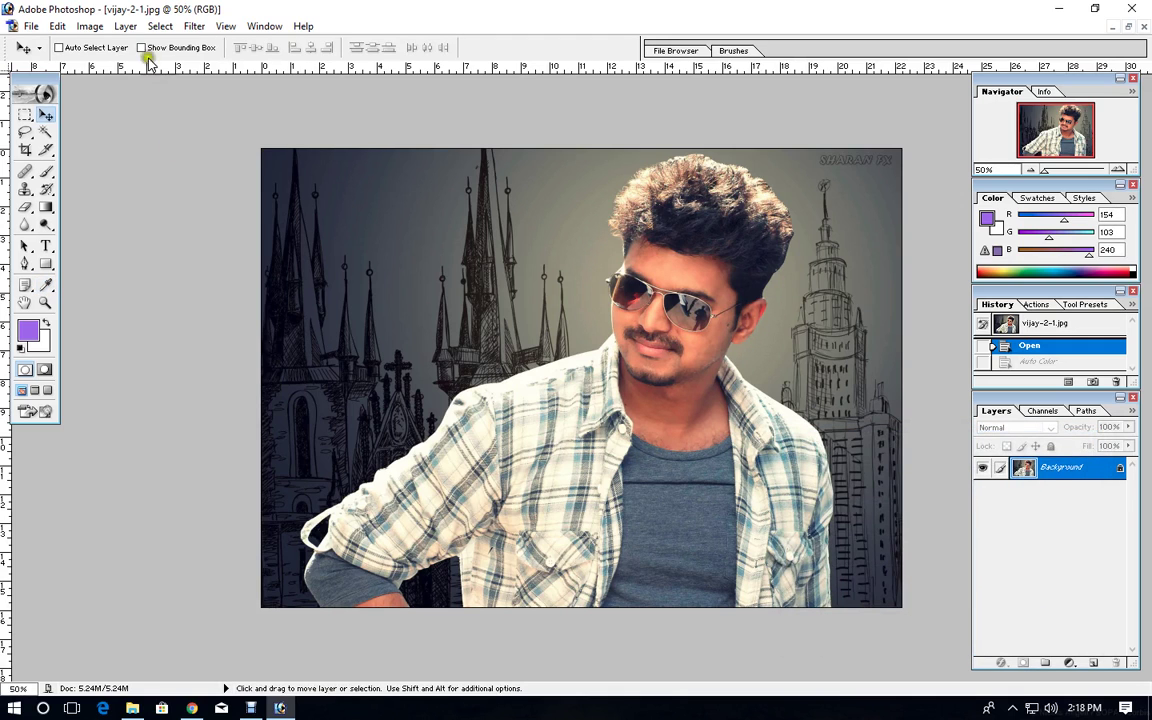
# Desaturate the portrait three times, then undo back to its original colours
pyautogui.click(89, 26)
pyautogui.moveTo(126, 68)
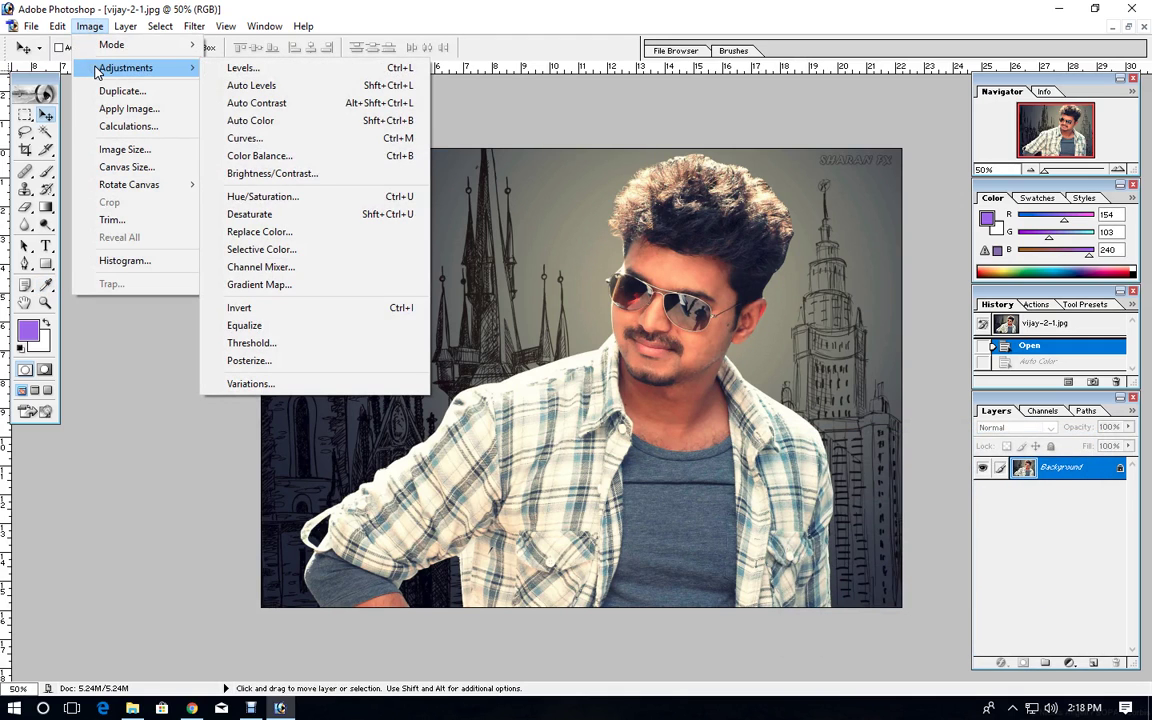
pyautogui.click(352, 216)
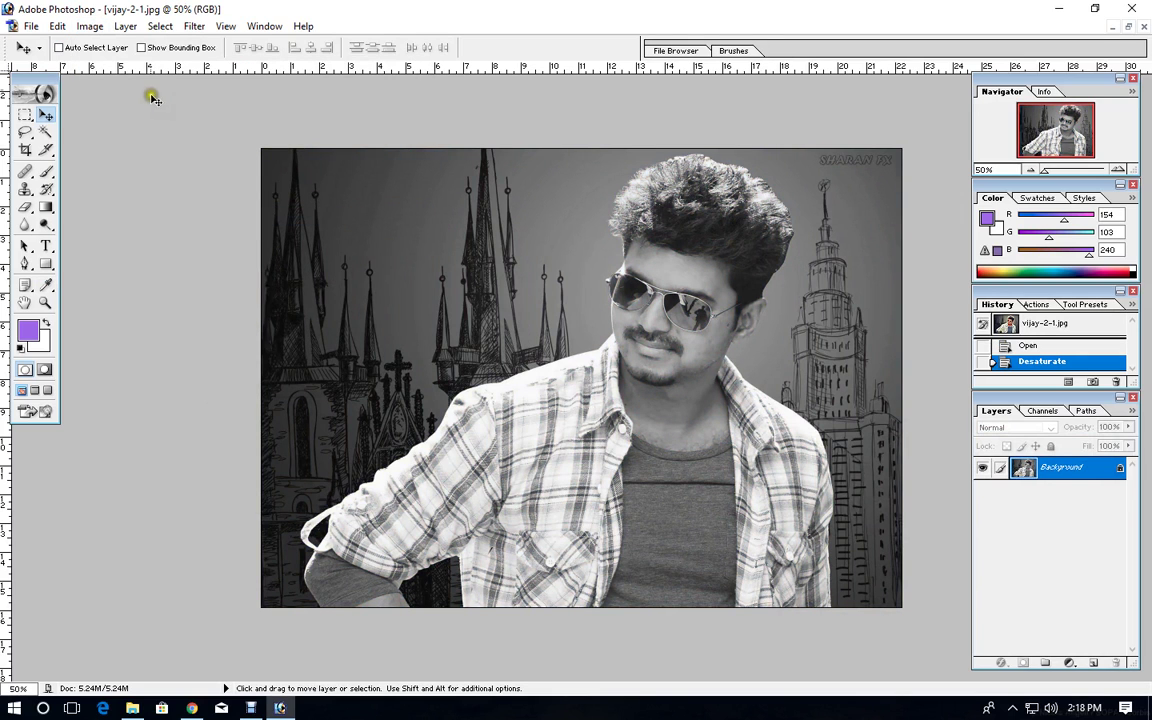
pyautogui.click(90, 28)
pyautogui.moveTo(126, 67)
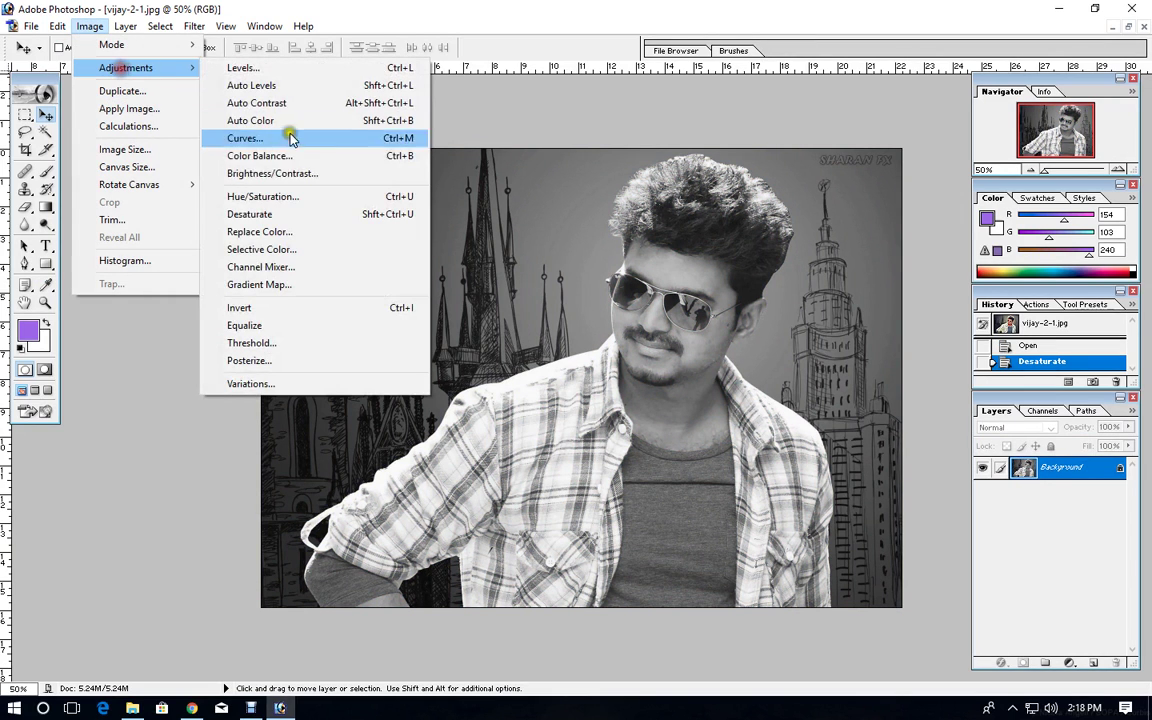
pyautogui.click(290, 214)
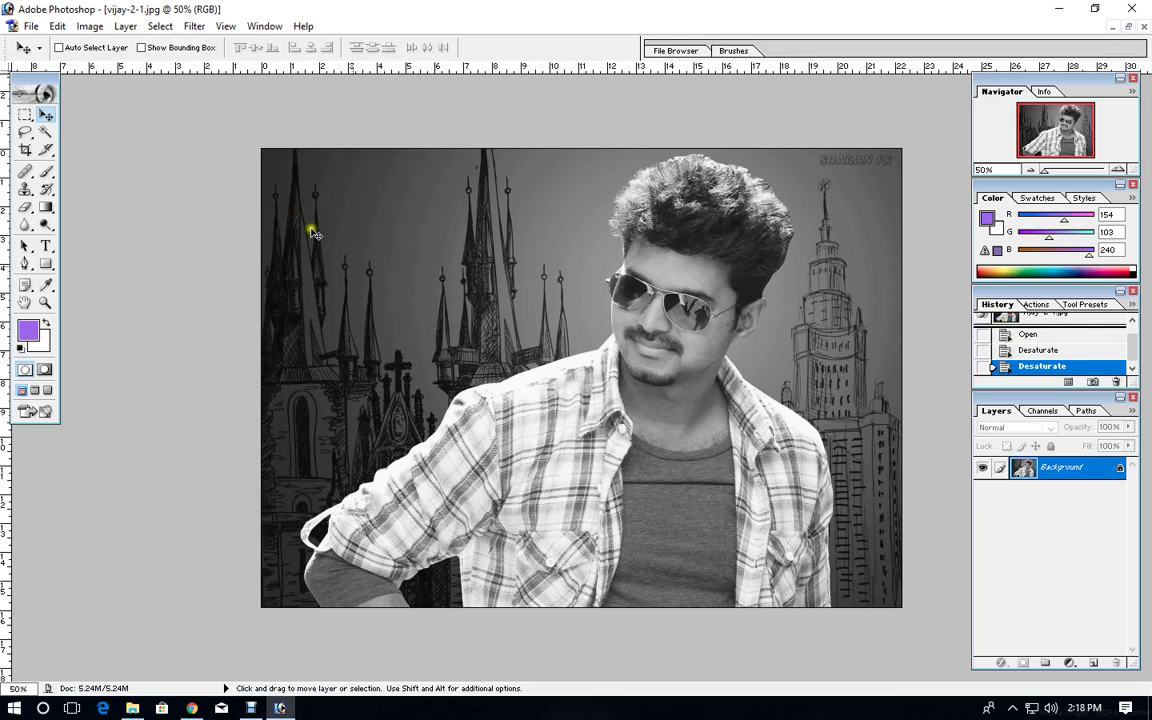
pyautogui.click(90, 26)
pyautogui.moveTo(126, 68)
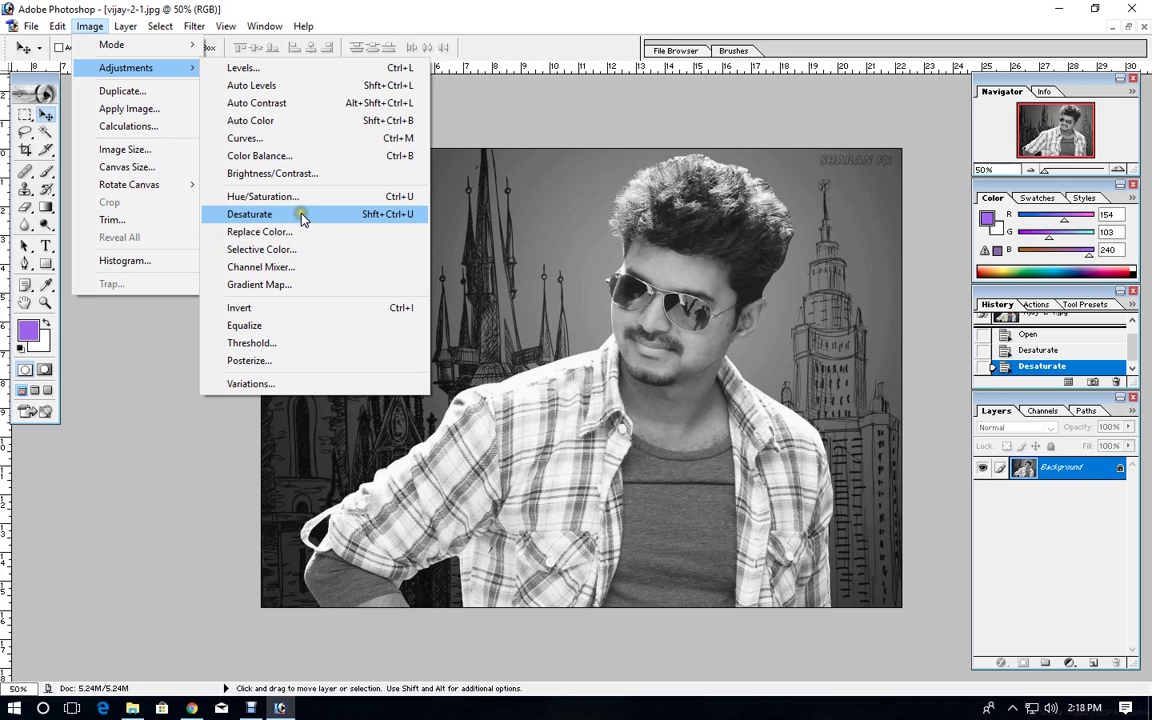
pyautogui.click(303, 217)
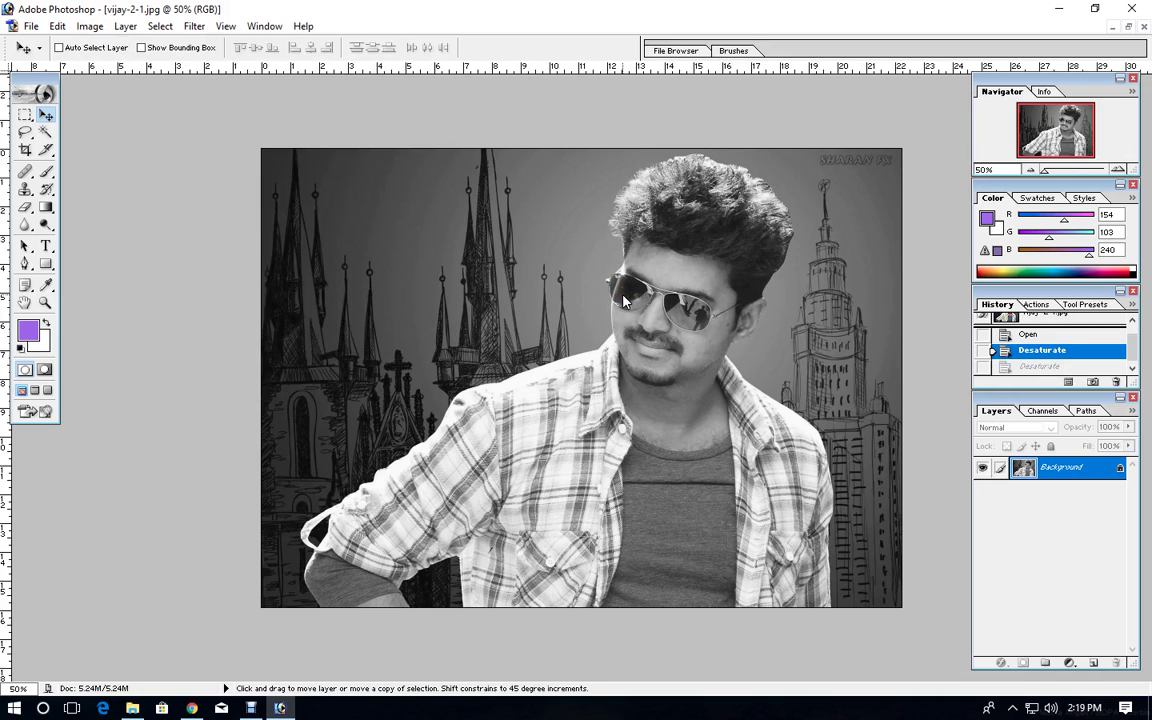
pyautogui.hotkey('ctrl', 'alt', 'z')
pyautogui.hotkey('ctrl', 'alt', 'z')
pyautogui.click(86, 26)
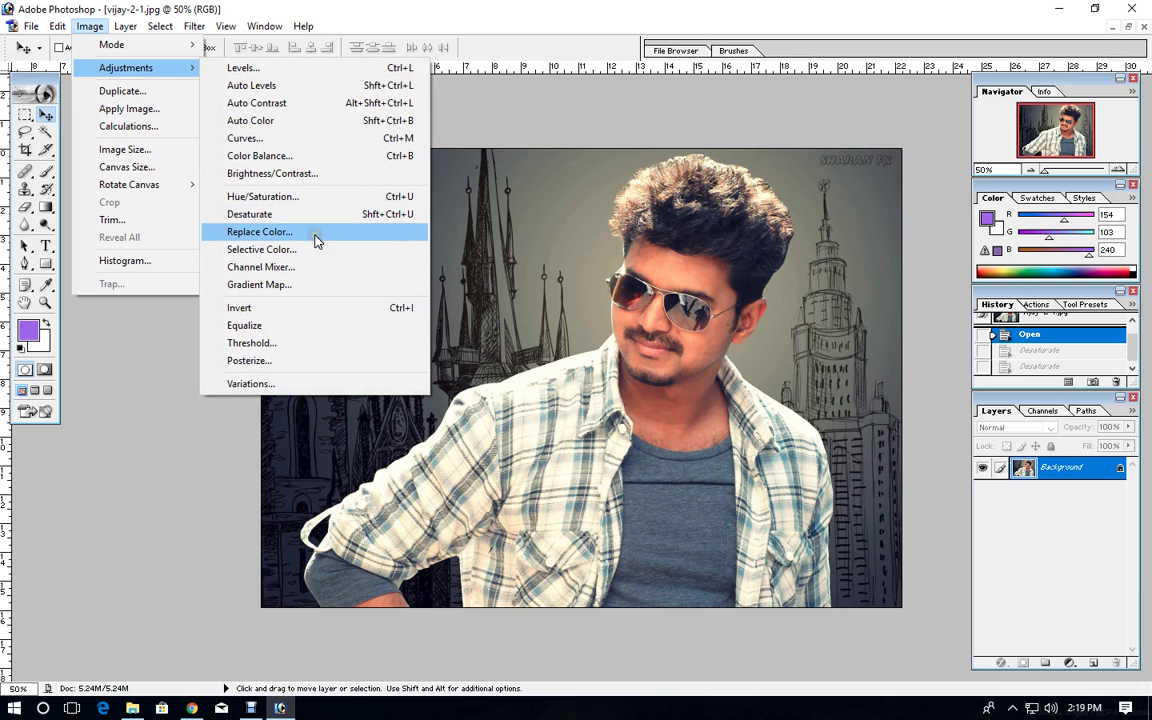
pyautogui.click(316, 236)
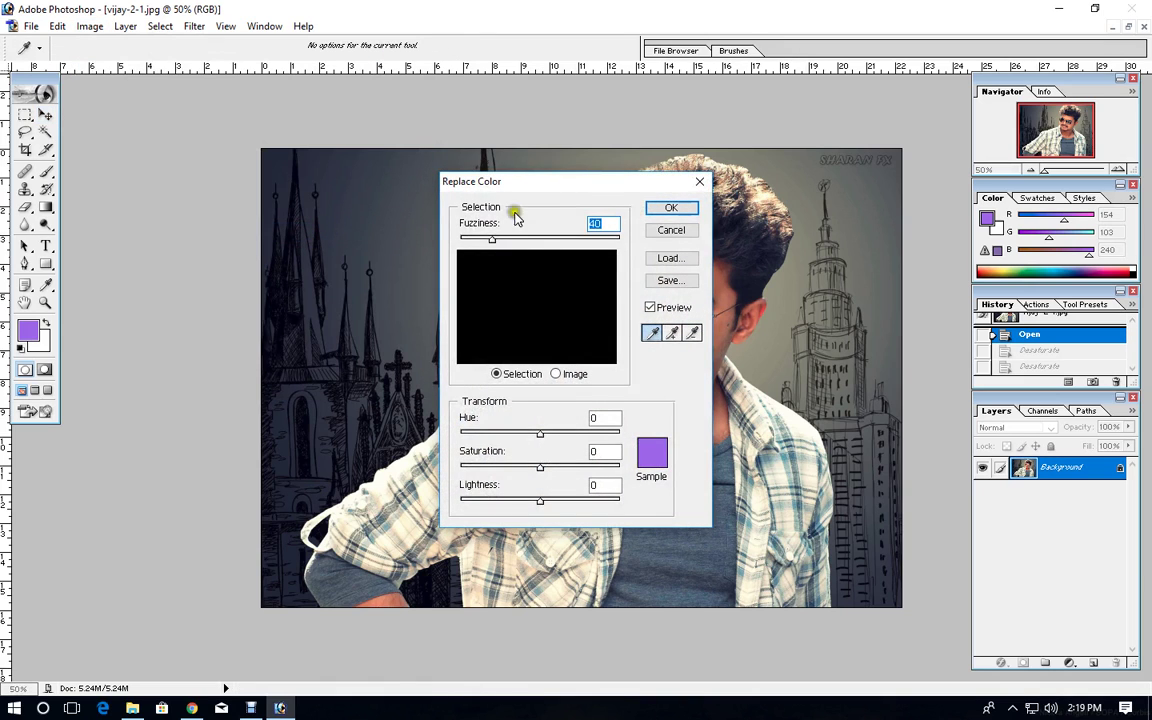
pyautogui.moveTo(549, 193)
pyautogui.mouseDown()
pyautogui.moveTo(843, 289)
pyautogui.moveTo(895, 343)
pyautogui.mouseUp()
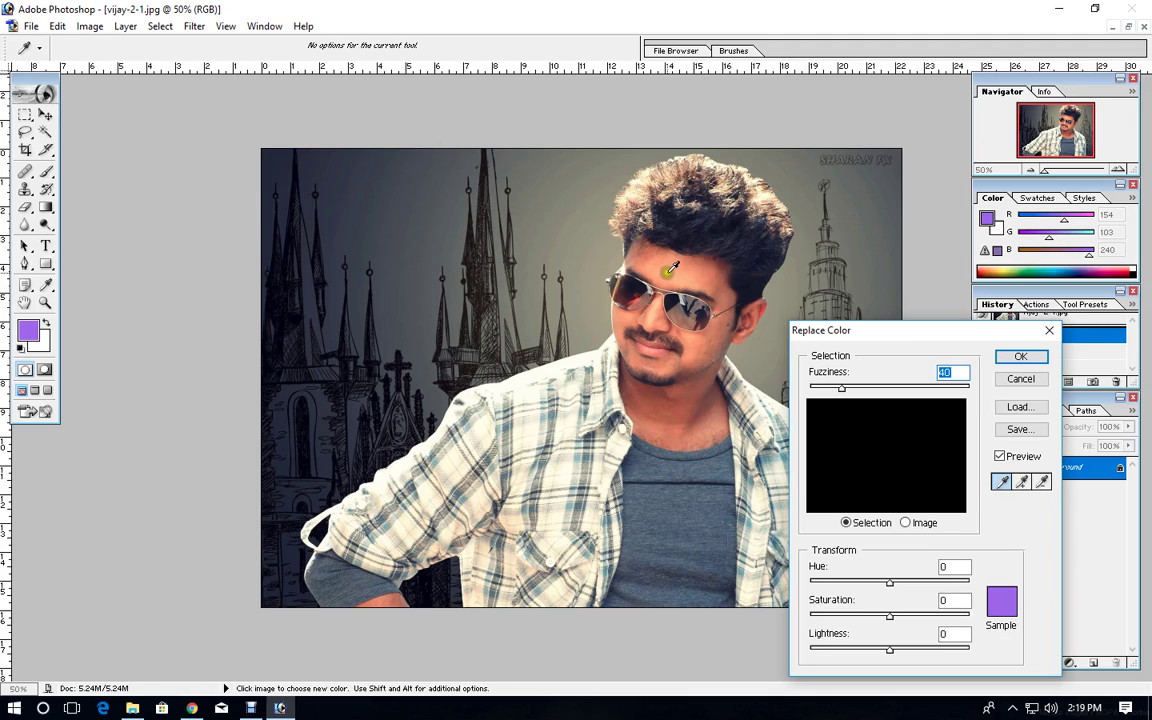
pyautogui.click(668, 271)
pyautogui.click(675, 260)
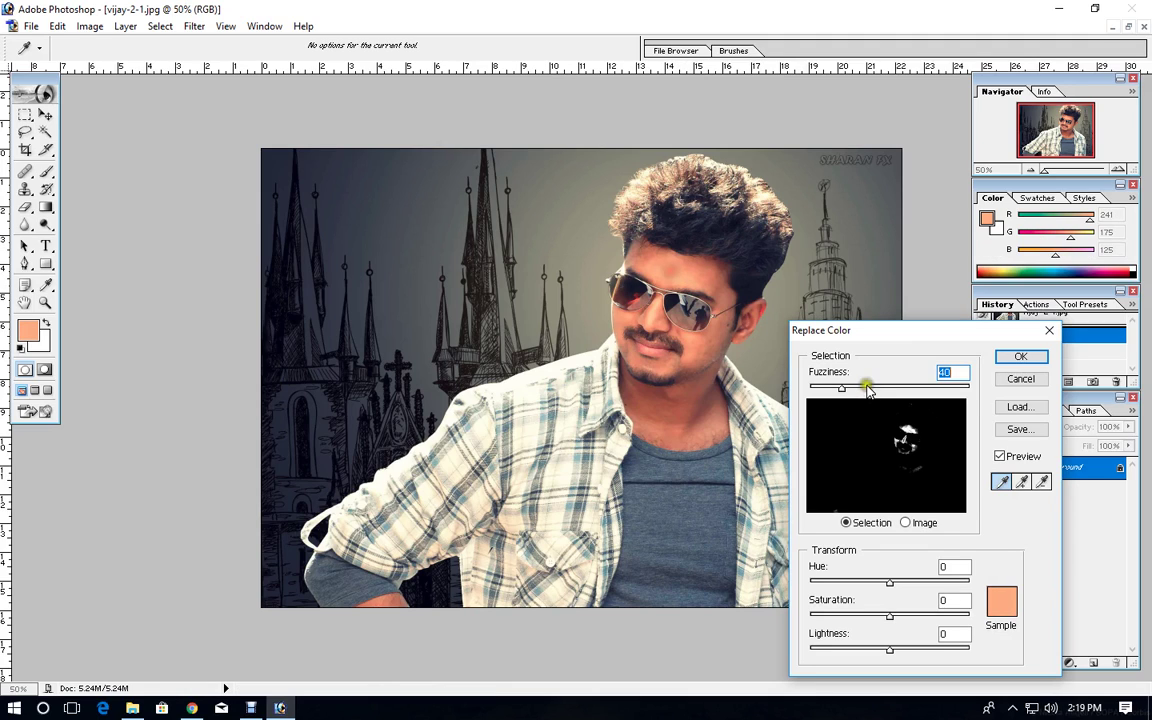
pyautogui.moveTo(843, 390); pyautogui.dragTo(880, 390)
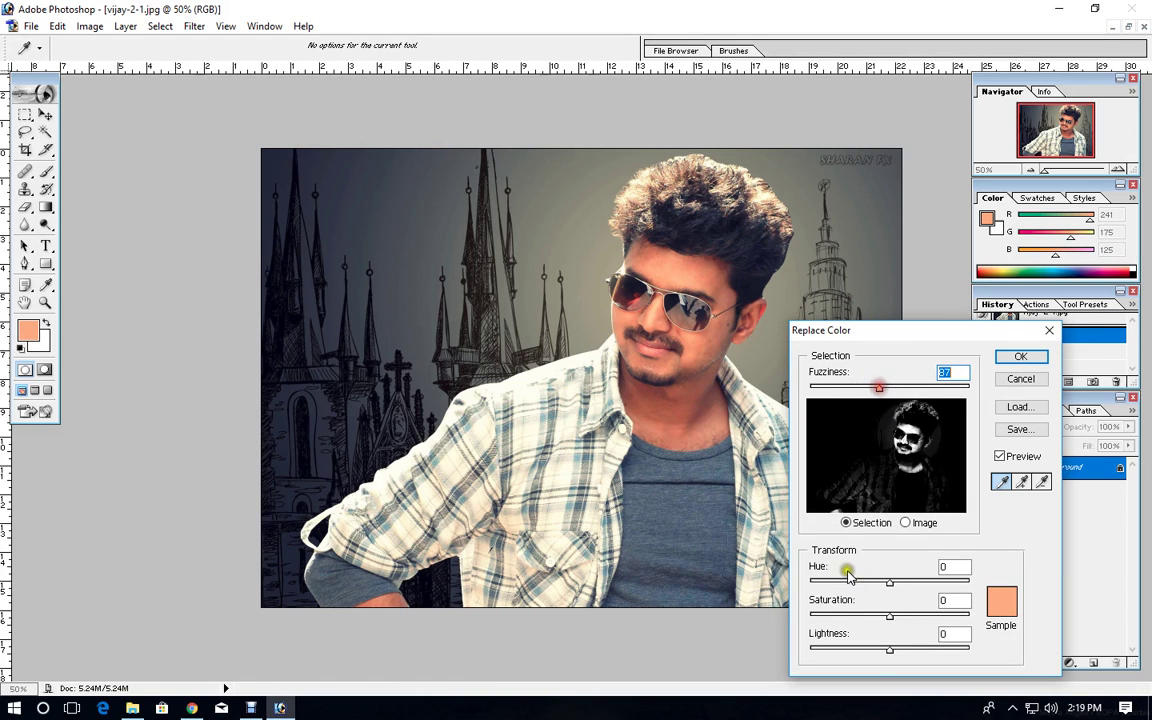
pyautogui.moveTo(886, 582); pyautogui.dragTo(831, 582)
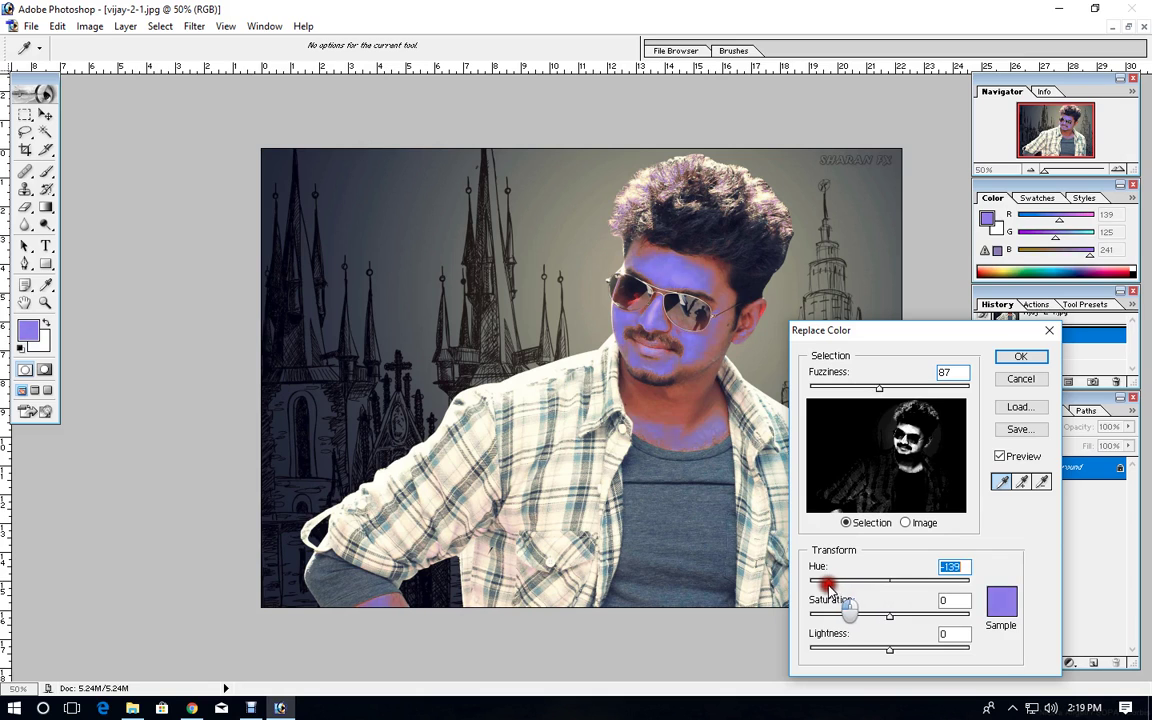
pyautogui.moveTo(831, 587)
pyautogui.mouseDown()
pyautogui.moveTo(958, 580)
pyautogui.moveTo(874, 580)
pyautogui.moveTo(897, 585)
pyautogui.moveTo(830, 609)
pyautogui.moveTo(771, 607)
pyautogui.moveTo(895, 617)
pyautogui.moveTo(891, 588)
pyautogui.mouseUp()
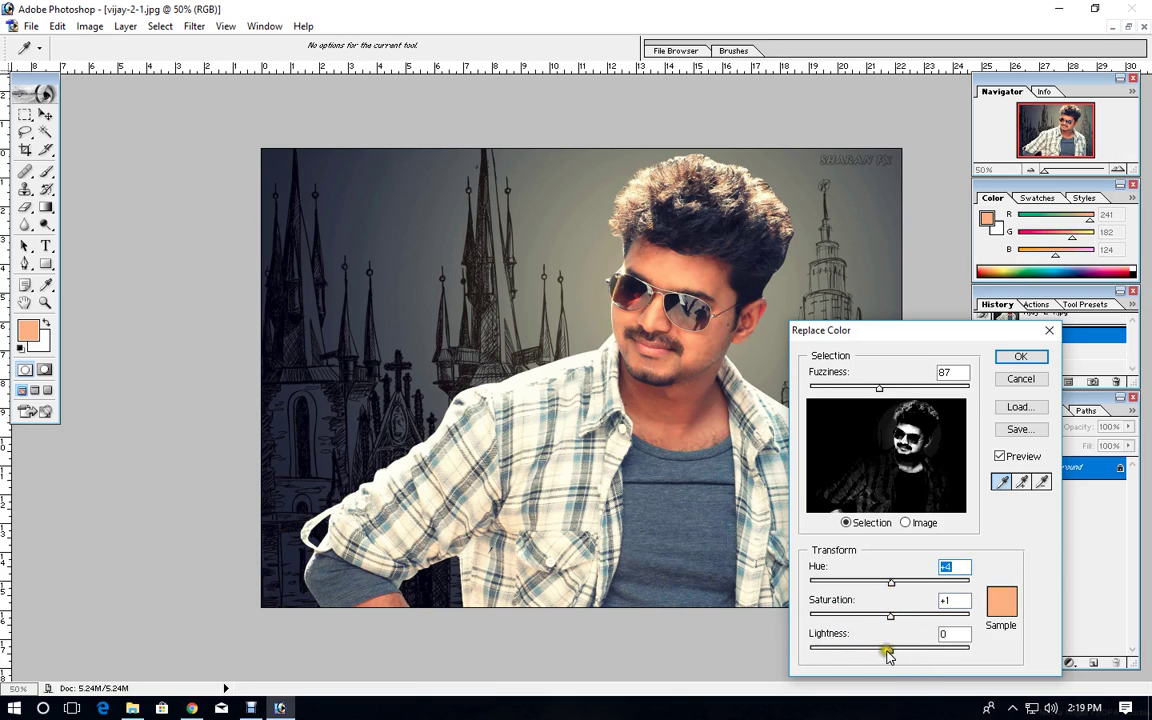
pyautogui.moveTo(889, 649)
pyautogui.mouseDown()
pyautogui.moveTo(874, 672)
pyautogui.moveTo(877, 657)
pyautogui.moveTo(946, 674)
pyautogui.moveTo(905, 656)
pyautogui.moveTo(931, 656)
pyautogui.moveTo(918, 651)
pyautogui.mouseUp()
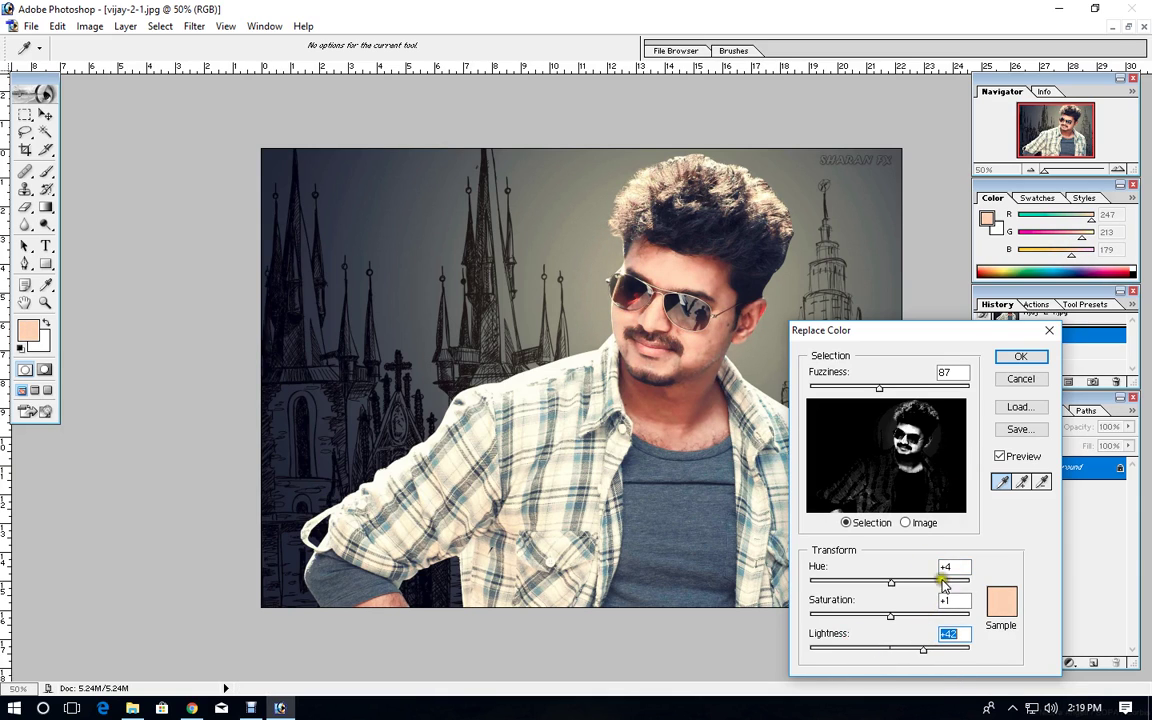
pyautogui.click(1021, 379)
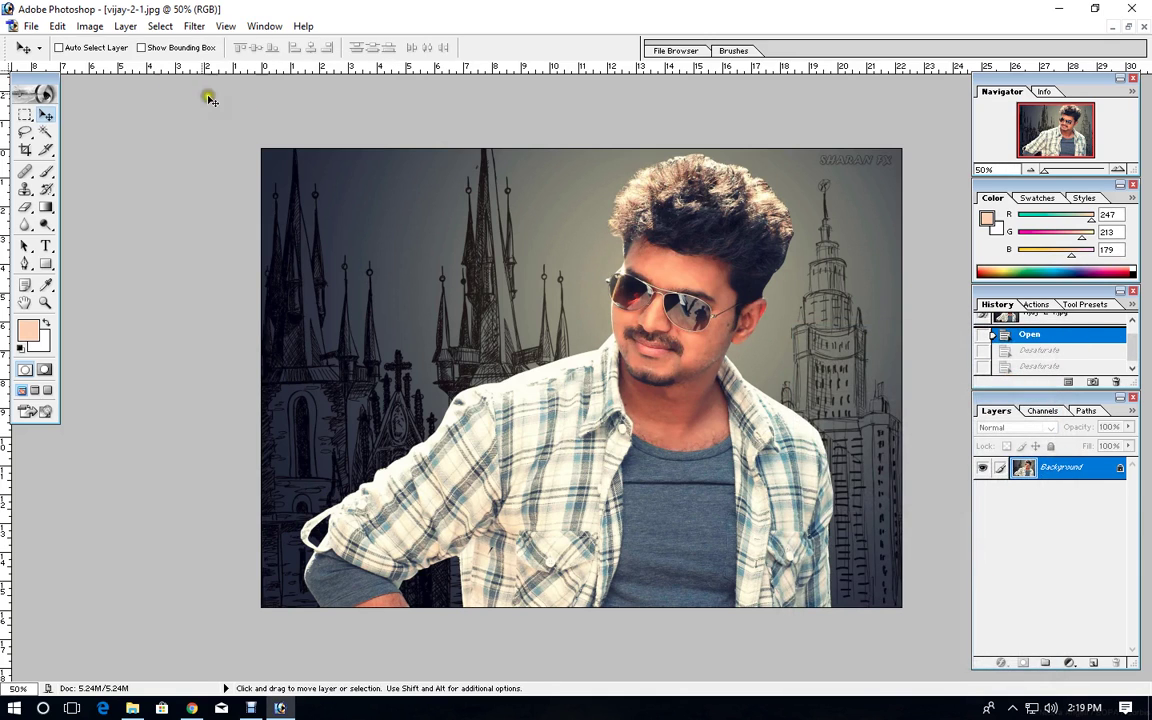
pyautogui.click(94, 30)
pyautogui.moveTo(126, 68)
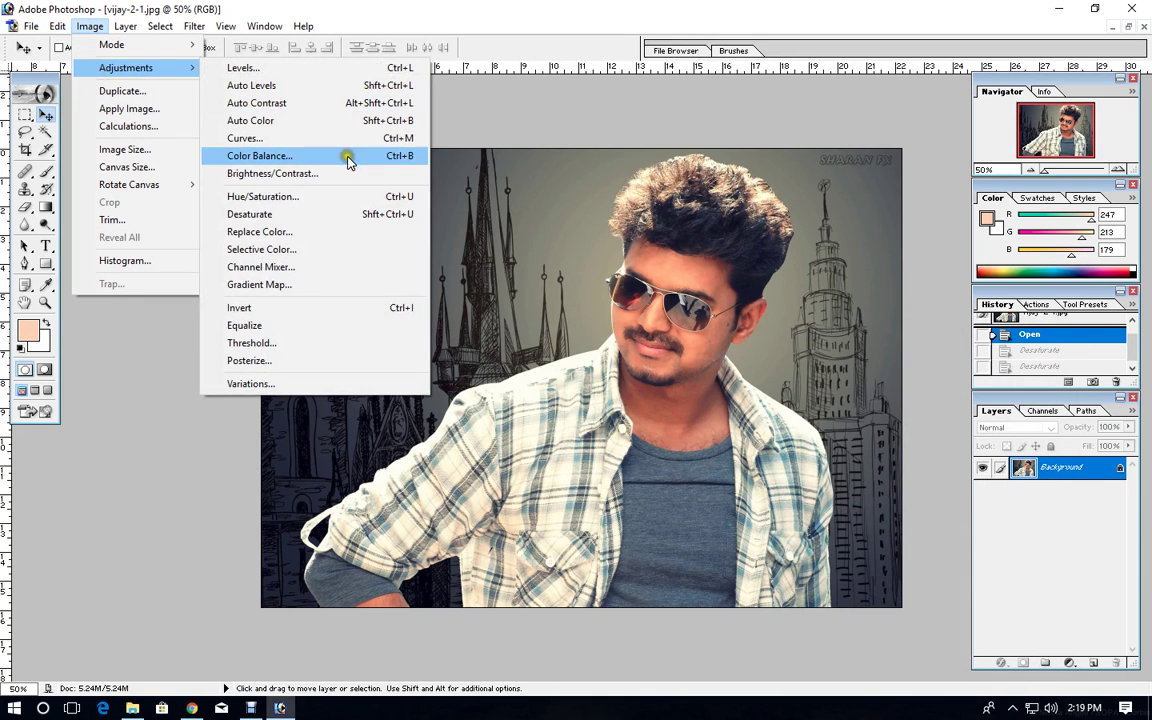
# In Selective Color, slightly reduce cyan in the Reds and set their magenta to +20
pyautogui.click(334, 250)
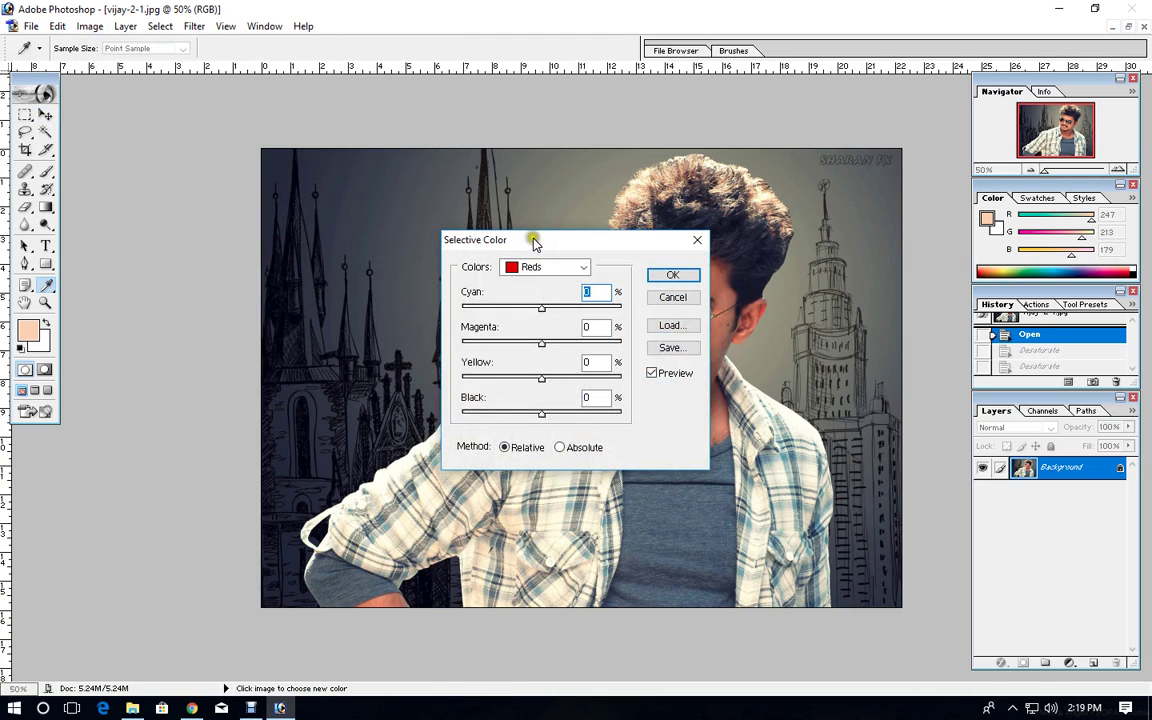
pyautogui.moveTo(530, 236)
pyautogui.mouseDown()
pyautogui.moveTo(715, 275)
pyautogui.moveTo(838, 378)
pyautogui.moveTo(880, 370)
pyautogui.mouseUp()
pyautogui.click(868, 394)
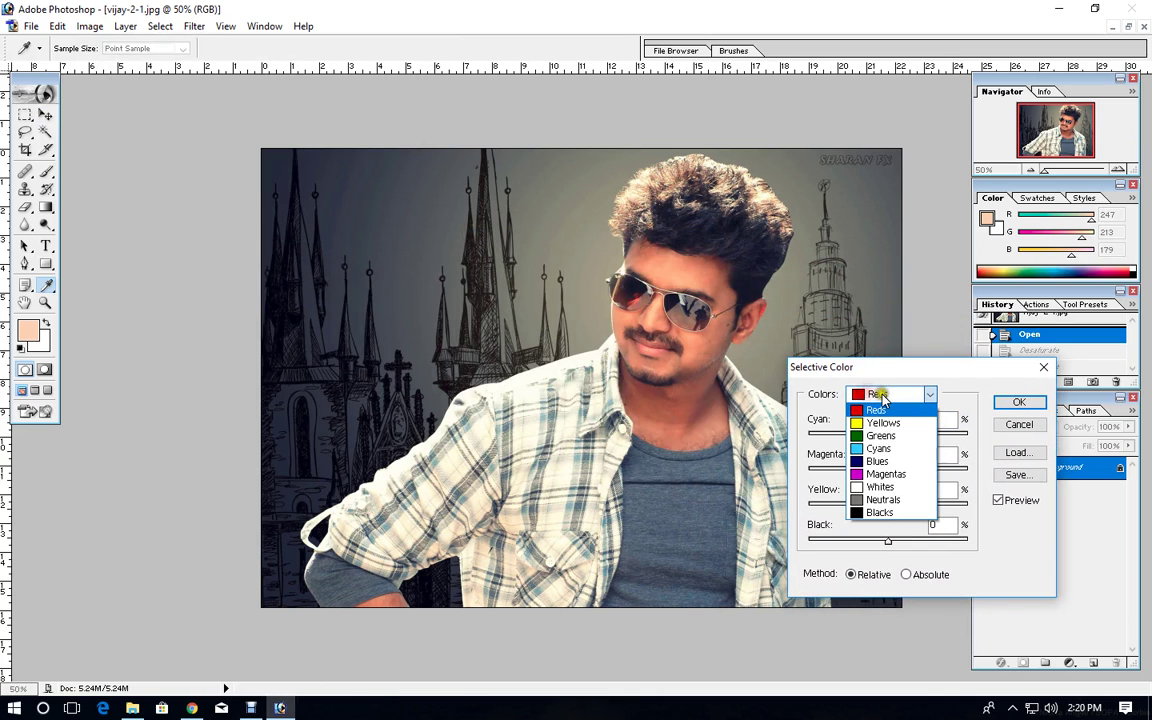
pyautogui.click(878, 411)
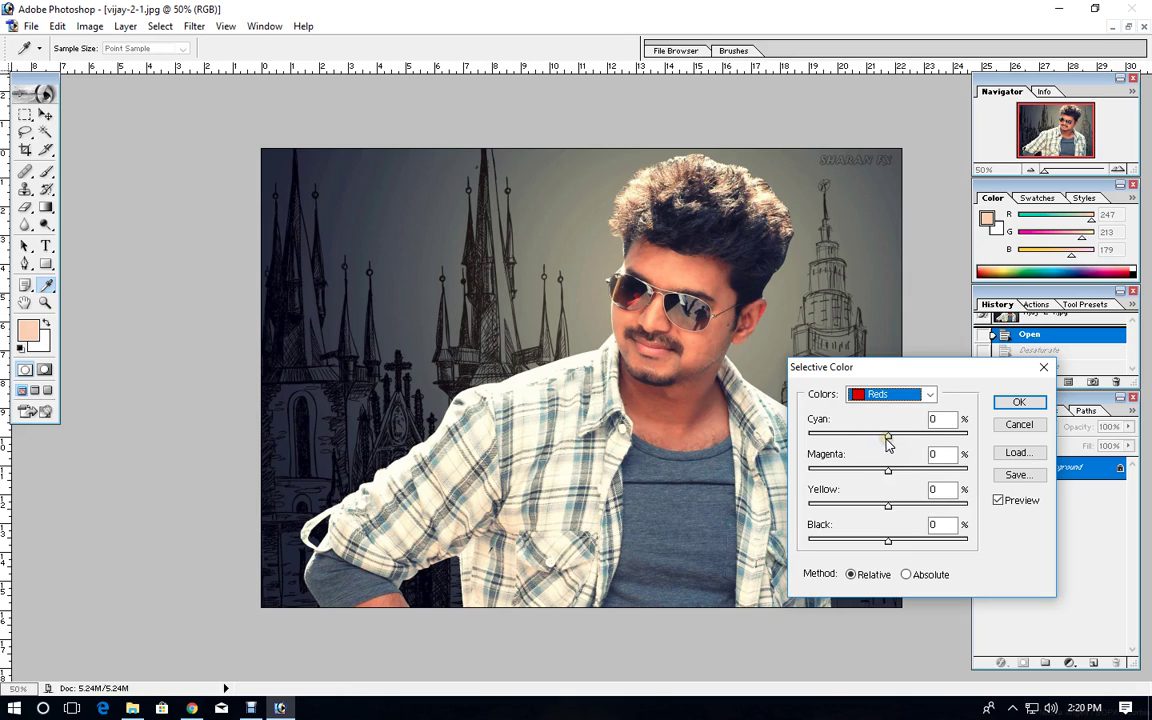
pyautogui.moveTo(886, 438); pyautogui.dragTo(918, 440)
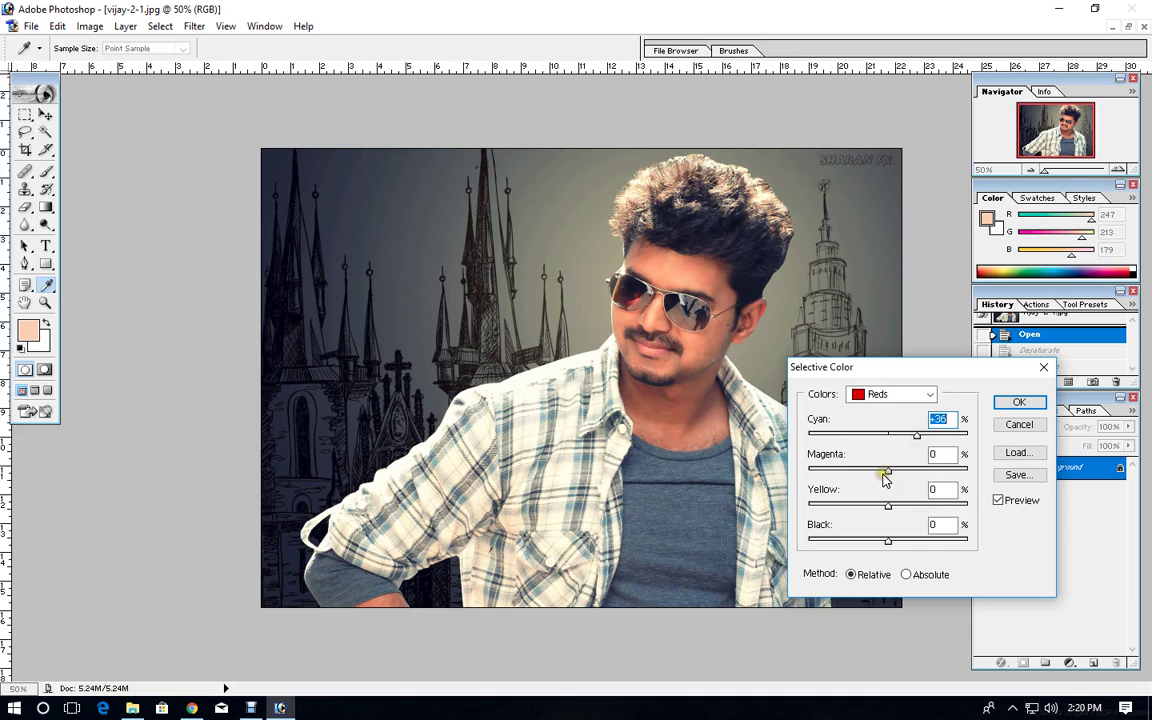
pyautogui.moveTo(884, 478)
pyautogui.mouseDown()
pyautogui.moveTo(813, 474)
pyautogui.moveTo(975, 468)
pyautogui.mouseUp()
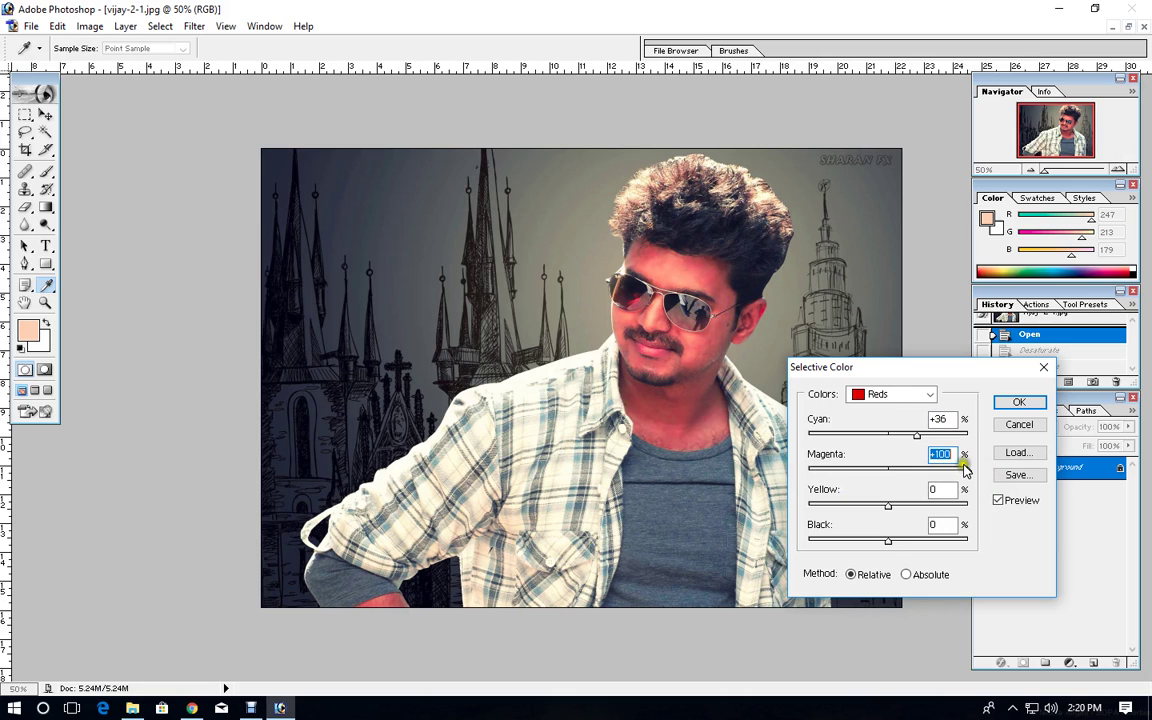
pyautogui.moveTo(965, 470); pyautogui.dragTo(853, 477)
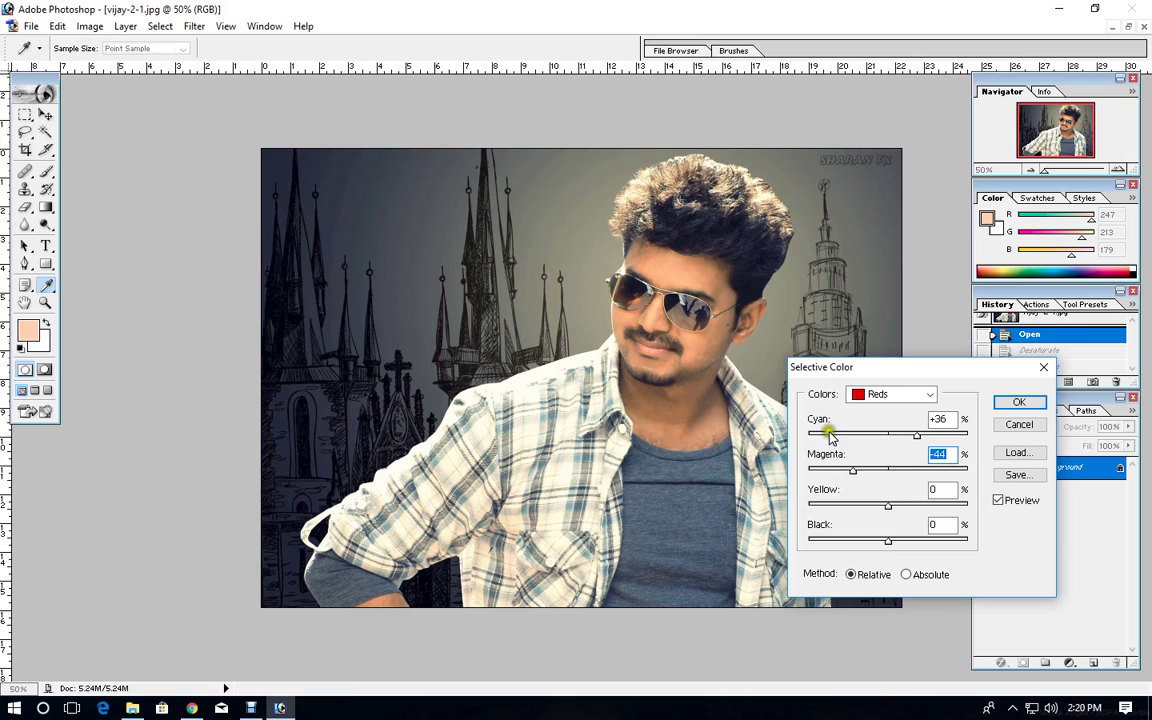
pyautogui.moveTo(848, 468); pyautogui.dragTo(905, 468)
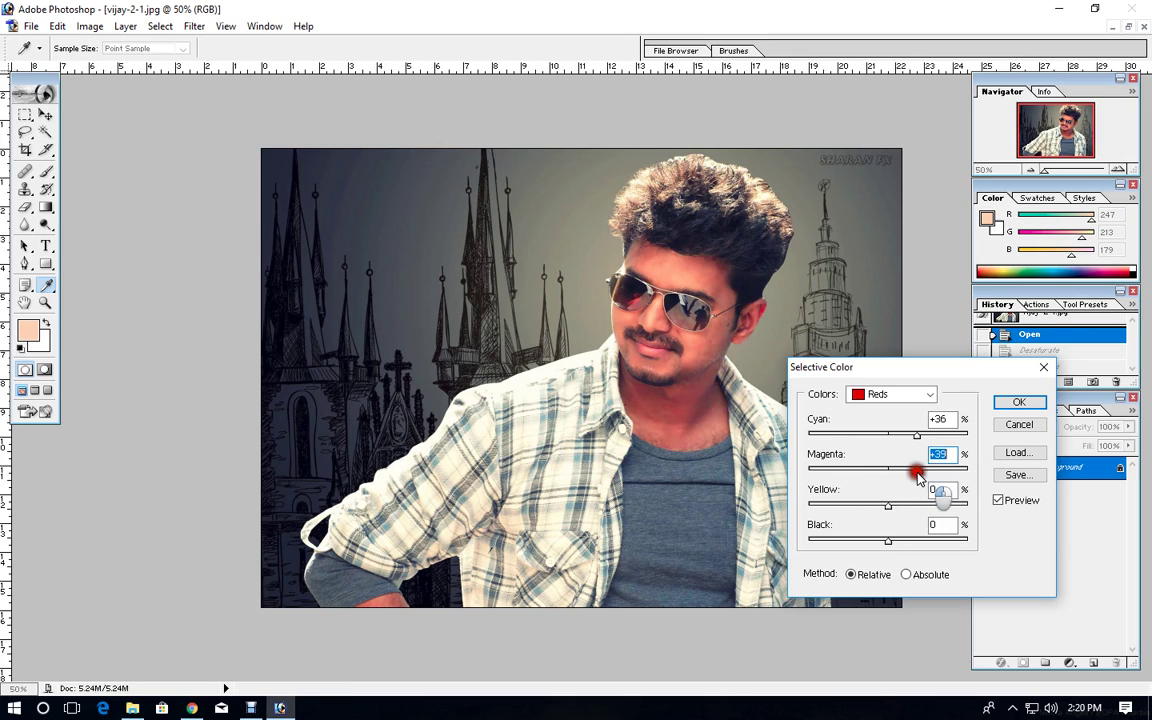
# Switch to the Greens and lower their cyan to -30
pyautogui.click(870, 394)
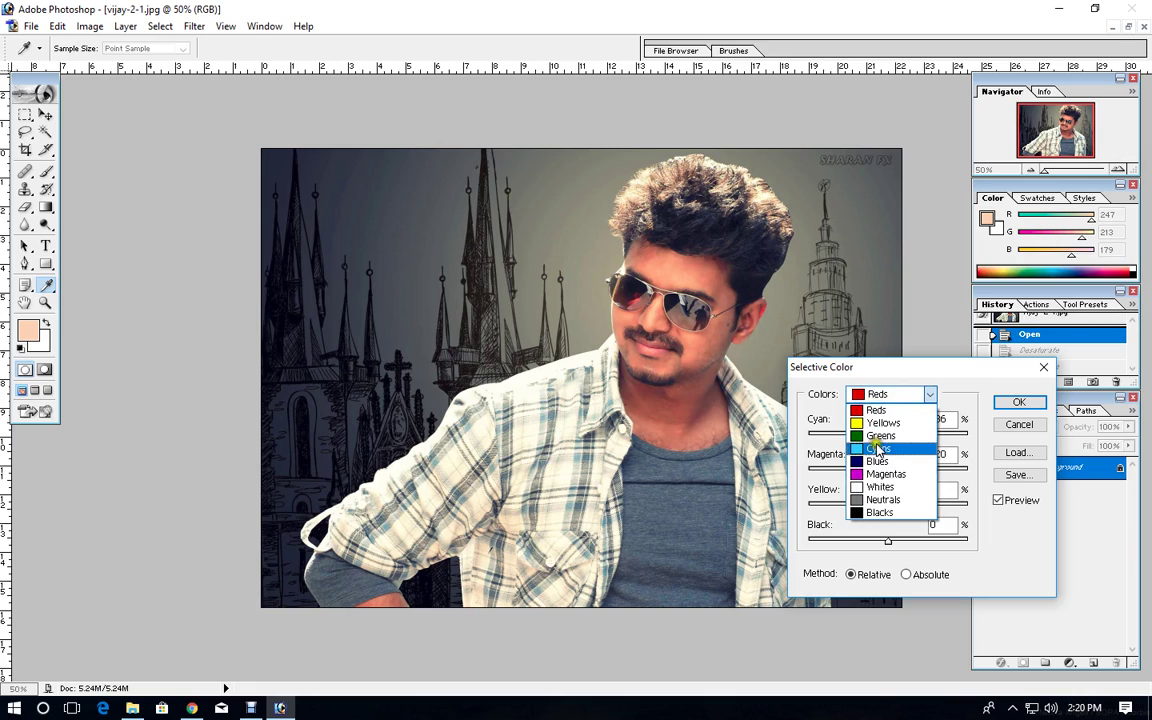
pyautogui.click(878, 437)
pyautogui.moveTo(888, 441)
pyautogui.mouseDown()
pyautogui.moveTo(914, 441)
pyautogui.moveTo(864, 441)
pyautogui.mouseUp()
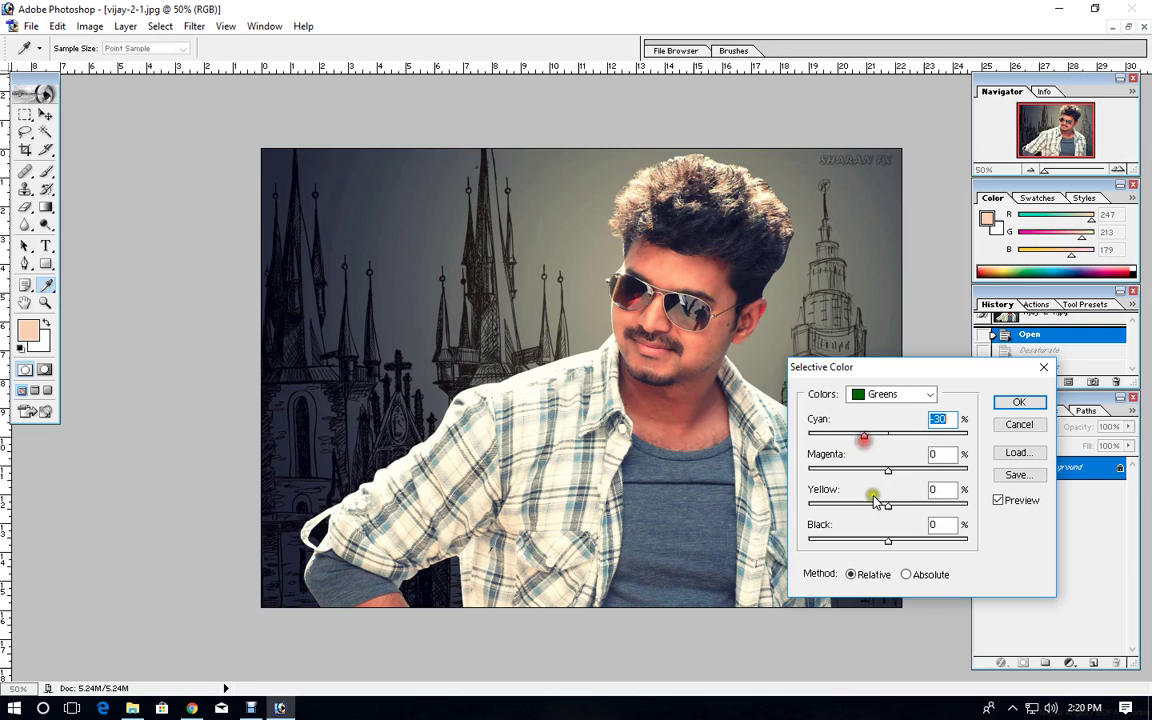
pyautogui.moveTo(884, 504); pyautogui.dragTo(874, 504)
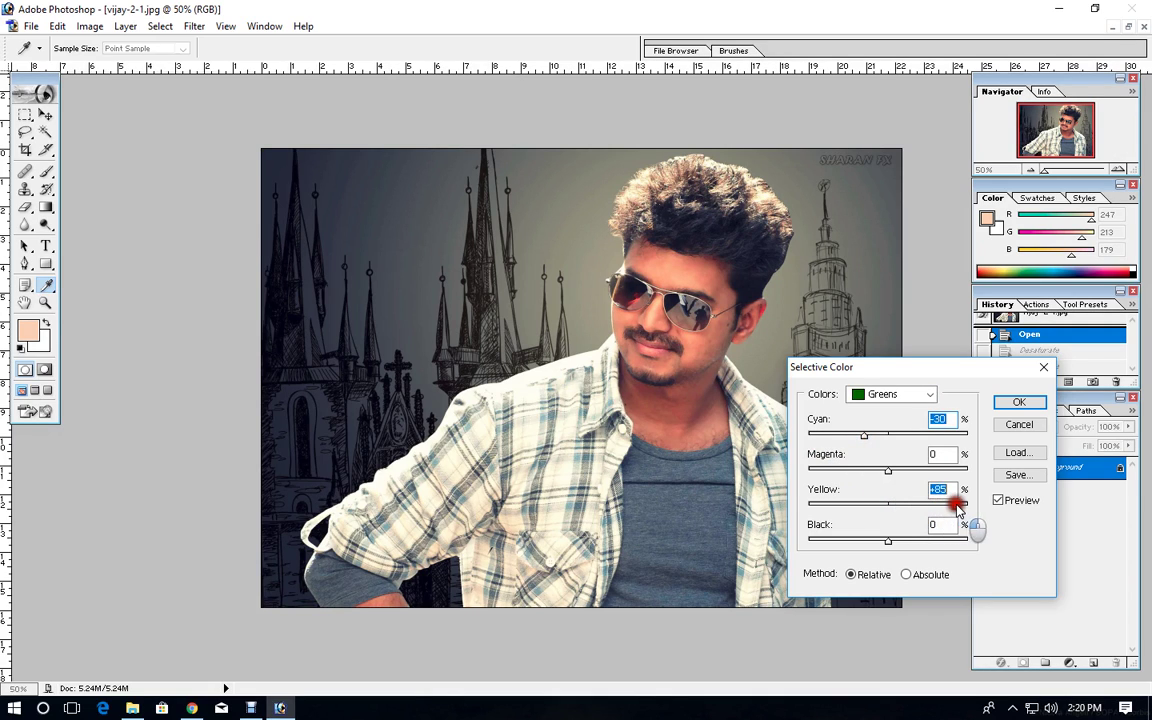
# Set the Neutrals to magenta -77 and yellow +59, then close without applying
pyautogui.click(877, 402)
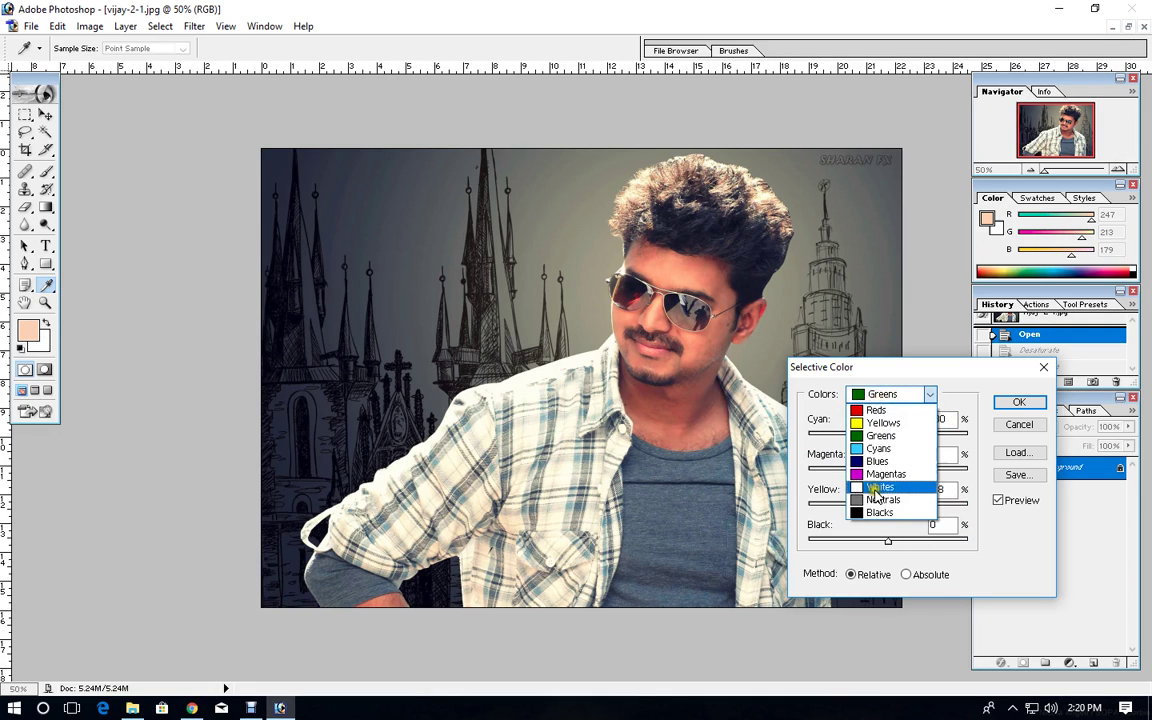
pyautogui.click(886, 500)
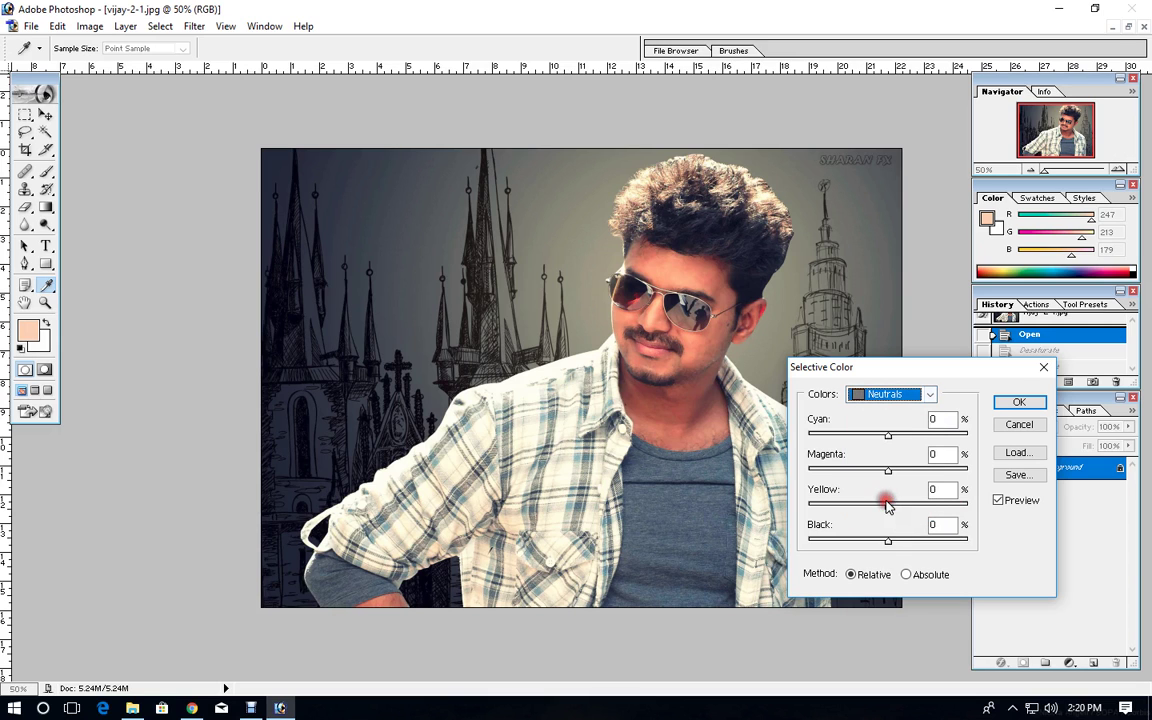
pyautogui.moveTo(888, 468)
pyautogui.mouseDown()
pyautogui.moveTo(826, 476)
pyautogui.moveTo(966, 470)
pyautogui.moveTo(890, 473)
pyautogui.mouseUp()
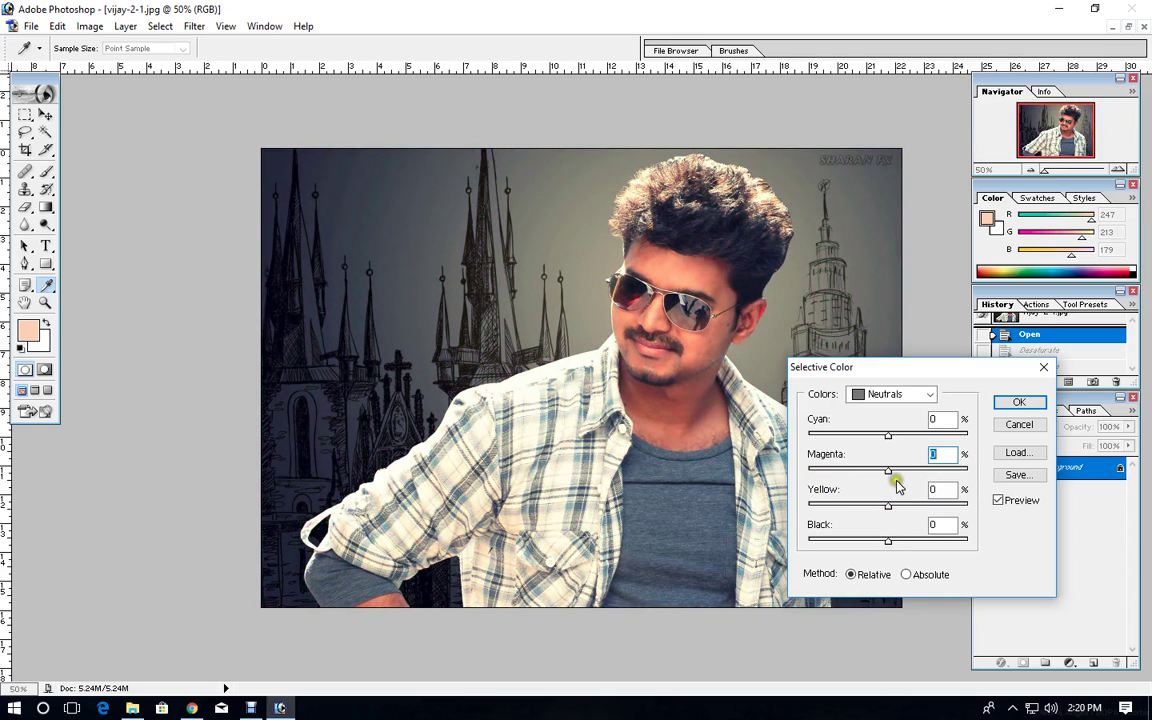
pyautogui.moveTo(891, 511)
pyautogui.mouseDown()
pyautogui.moveTo(843, 512)
pyautogui.moveTo(935, 505)
pyautogui.mouseUp()
pyautogui.click(1012, 404)
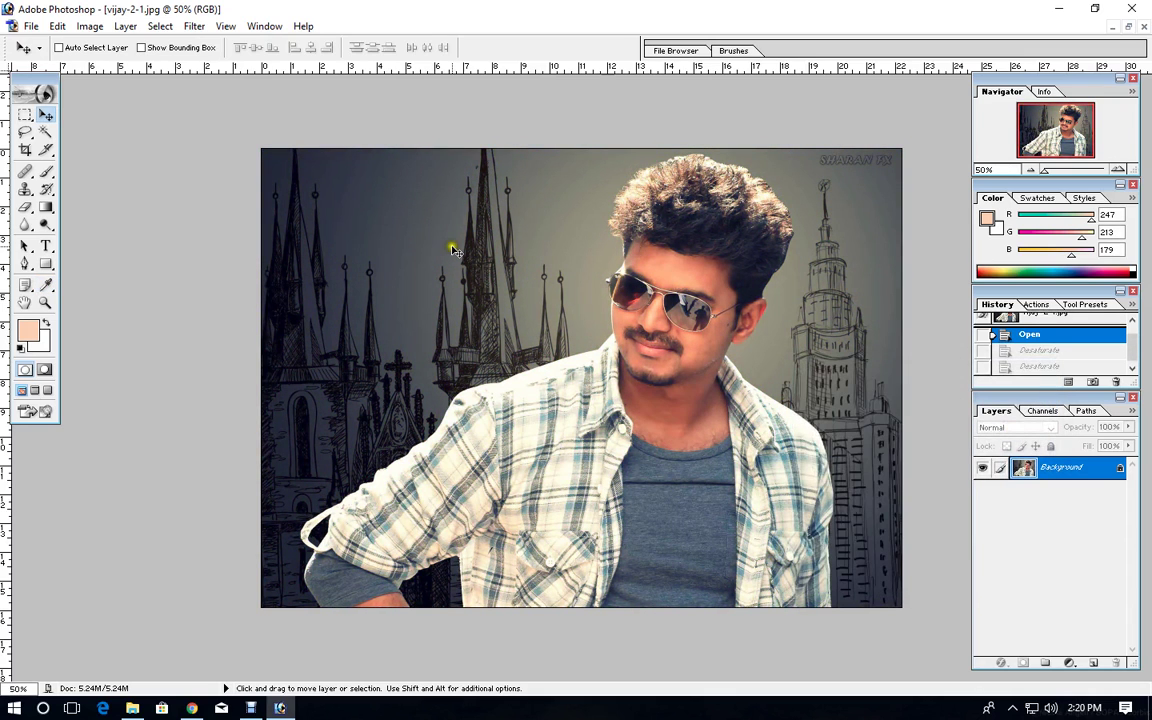
# Invert the portrait to a negative twice, undoing each inversion with Ctrl+Z
pyautogui.click(90, 26)
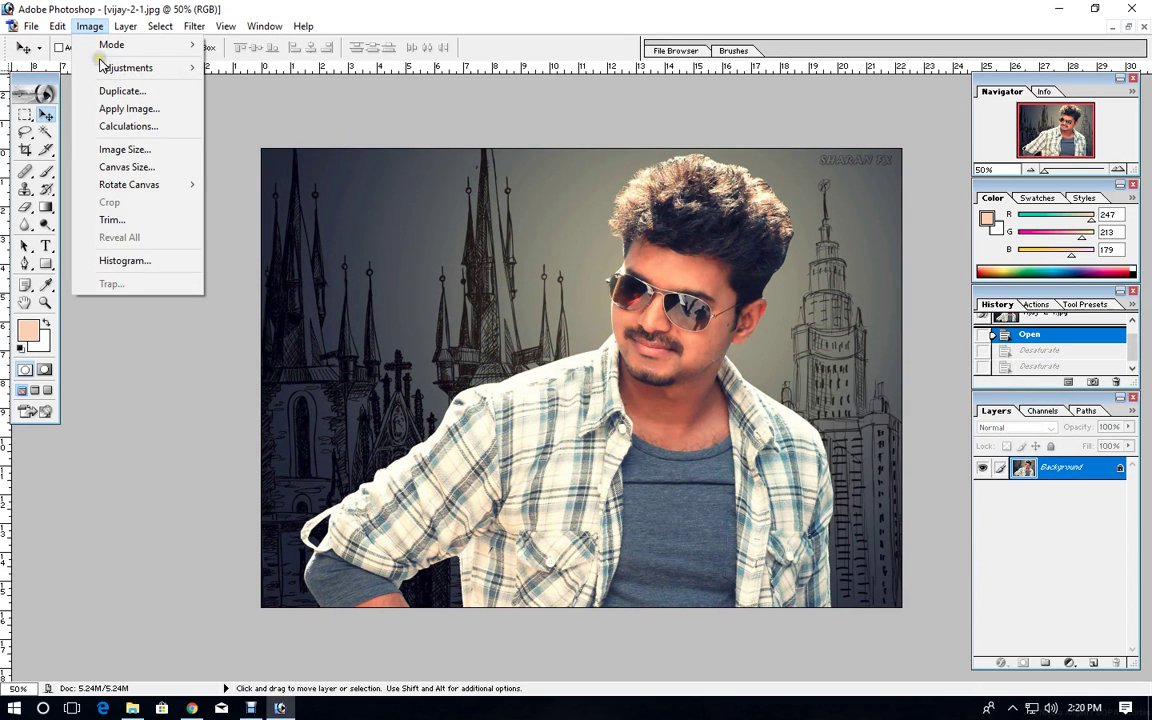
pyautogui.moveTo(126, 68)
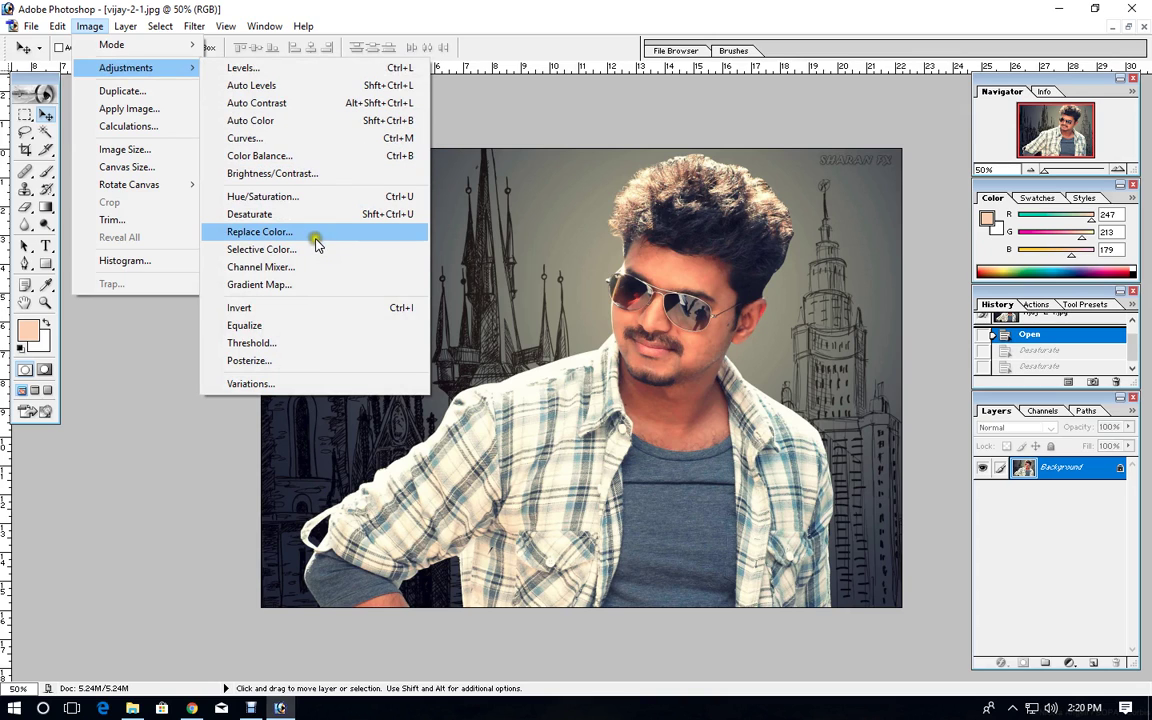
pyautogui.click(313, 309)
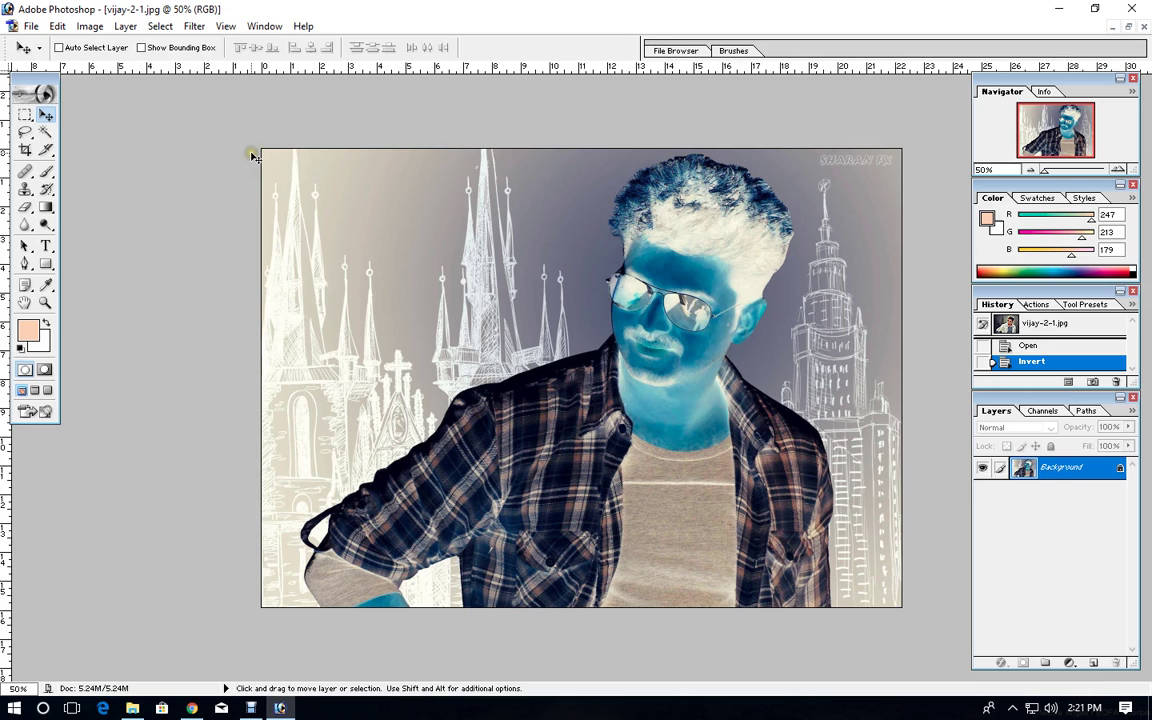
pyautogui.hotkey('ctrl', 'z')
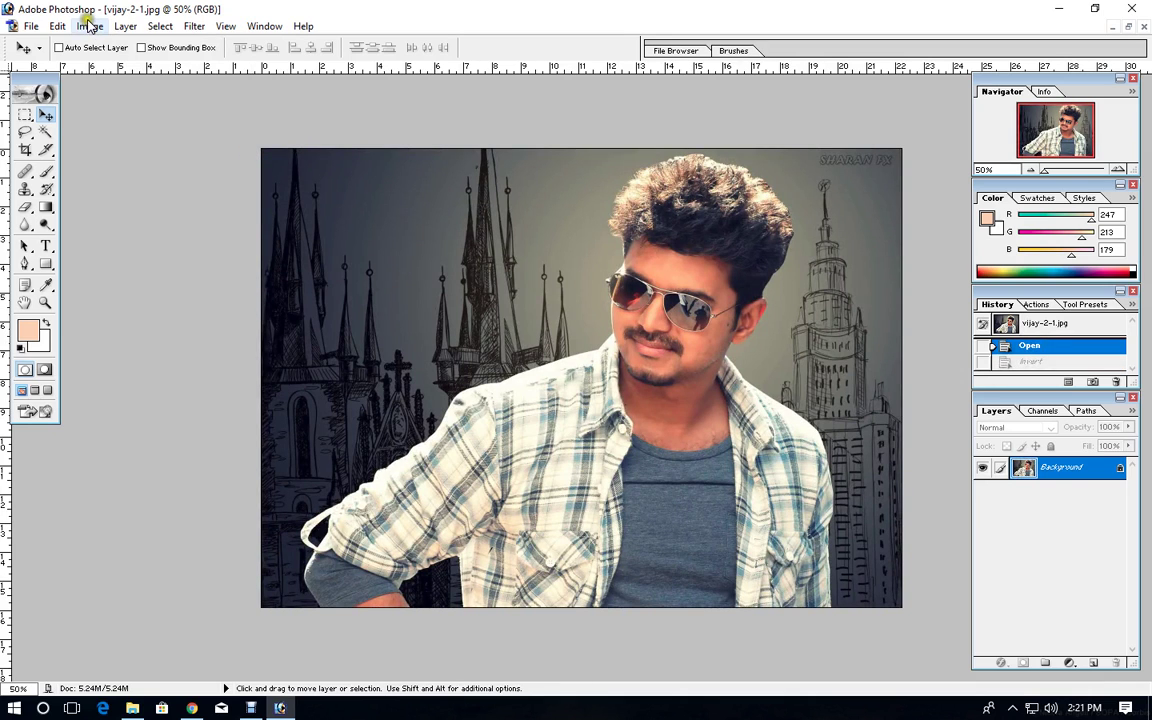
pyautogui.click(88, 25)
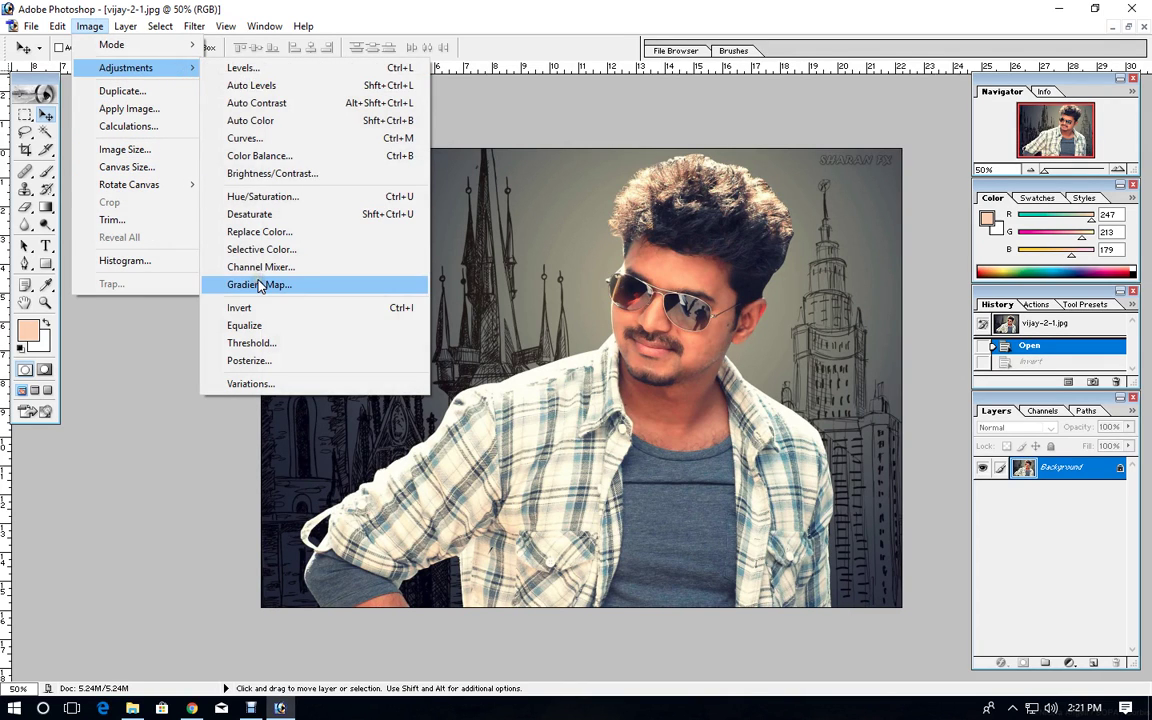
pyautogui.moveTo(126, 67)
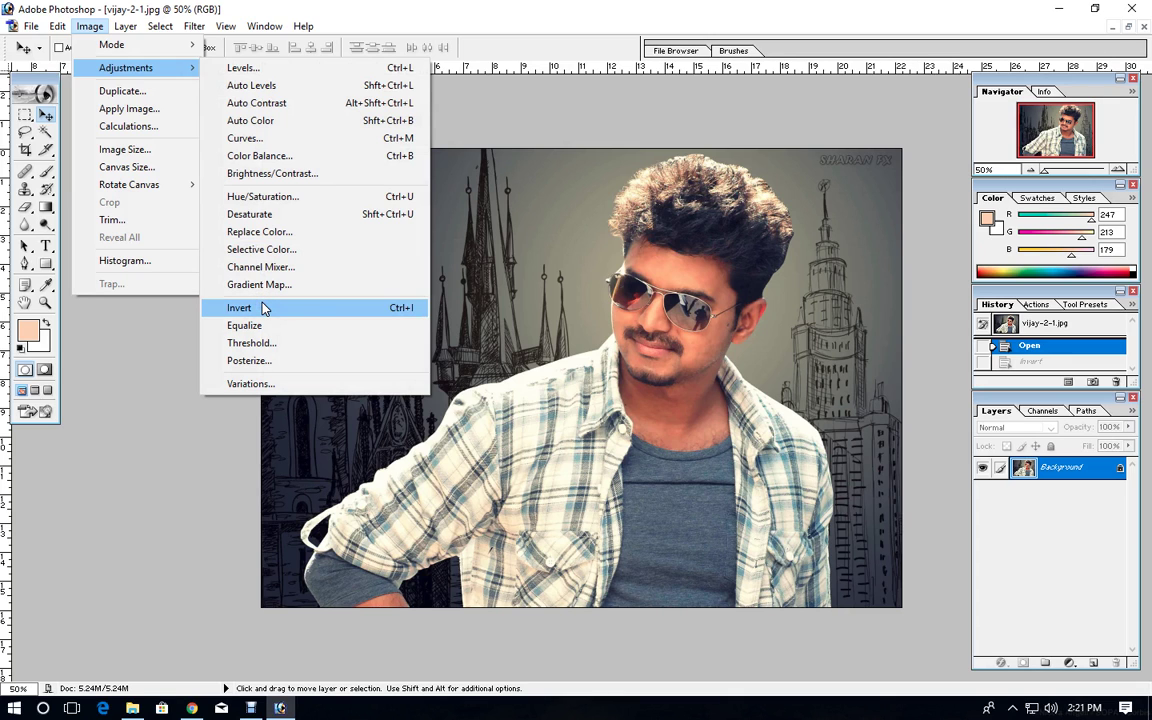
pyautogui.click(263, 308)
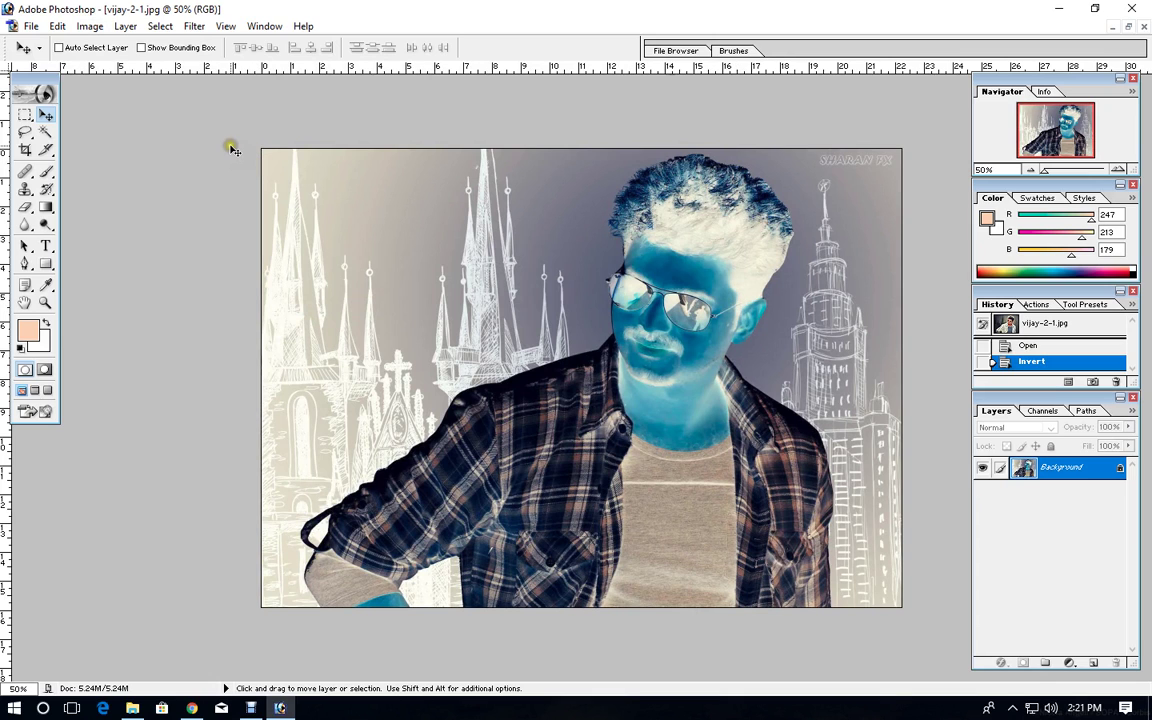
pyautogui.hotkey('ctrl', 'z')
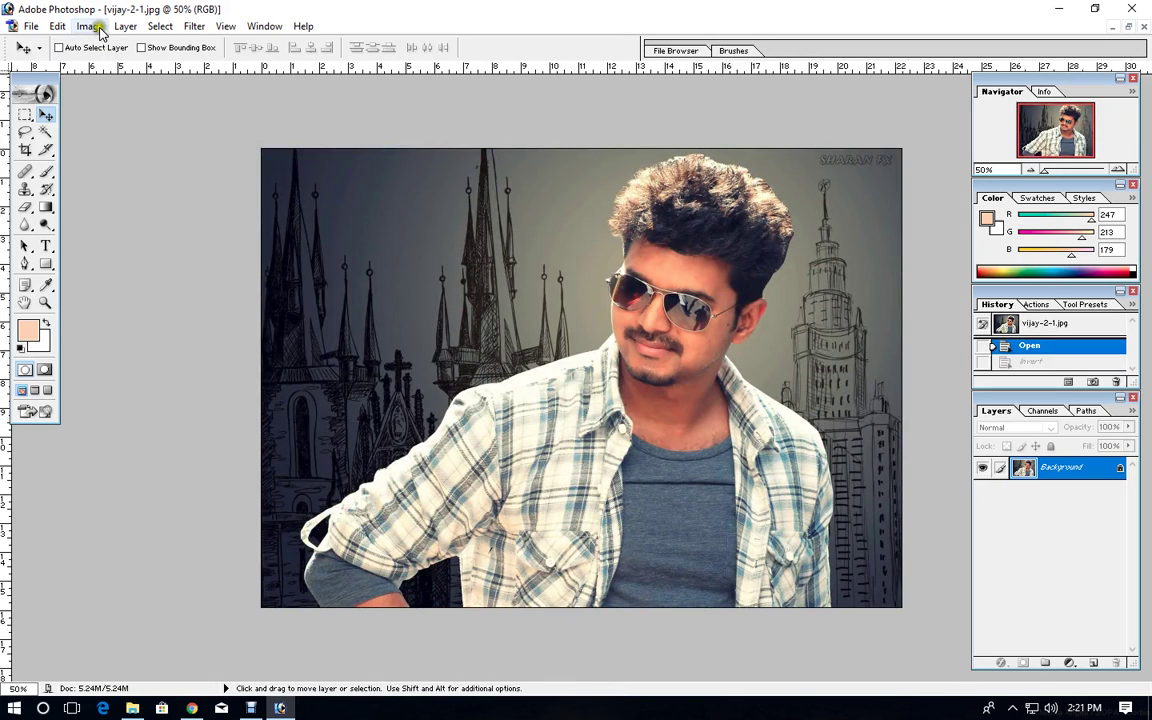
pyautogui.click(89, 27)
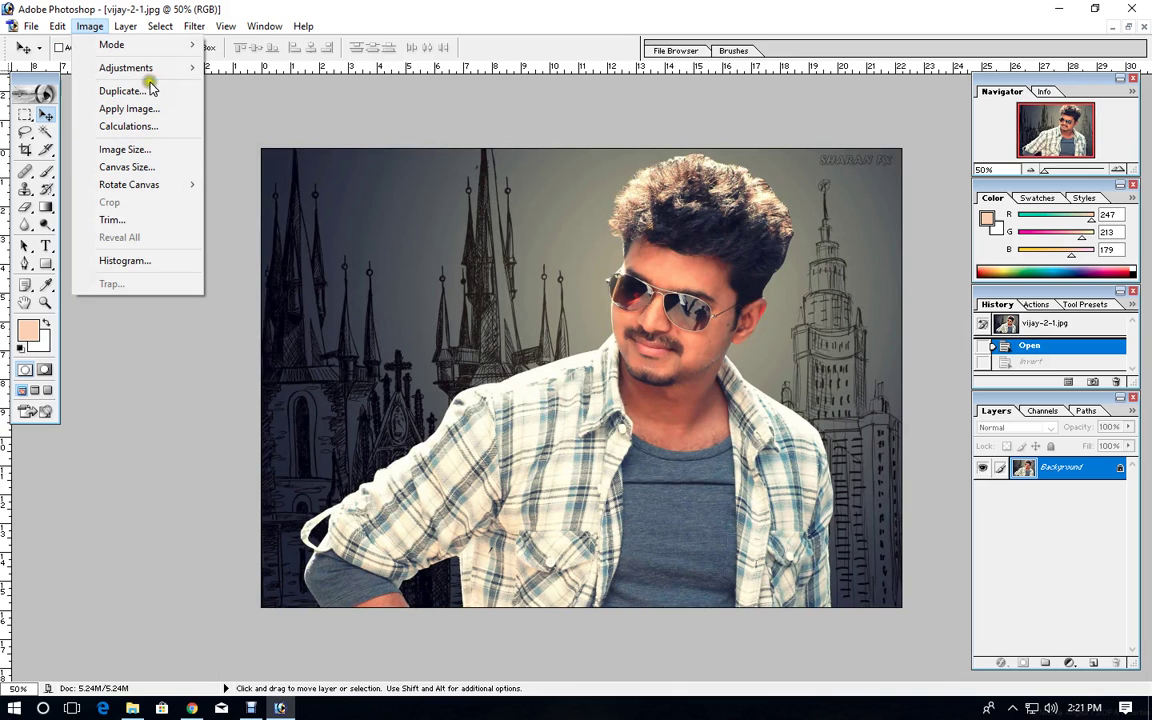
pyautogui.moveTo(126, 67)
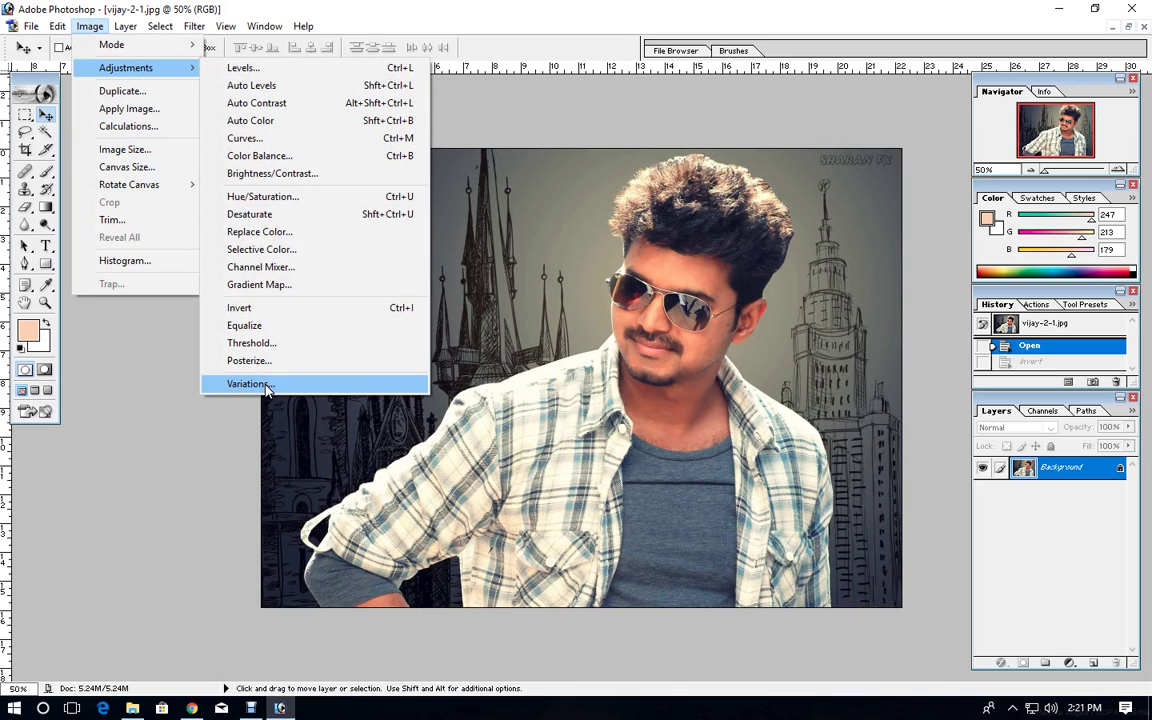
# Apply a Variations tint using More Green, More Magenta three times and More Red, then undo it
pyautogui.click(266, 388)
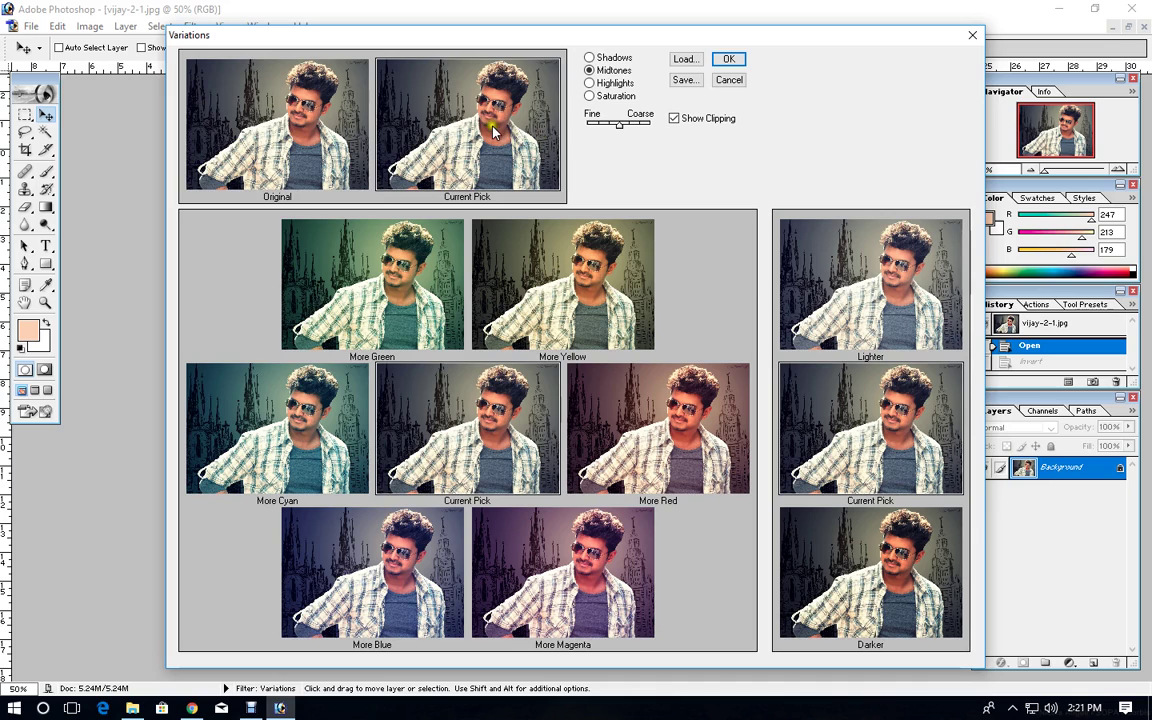
pyautogui.click(395, 295)
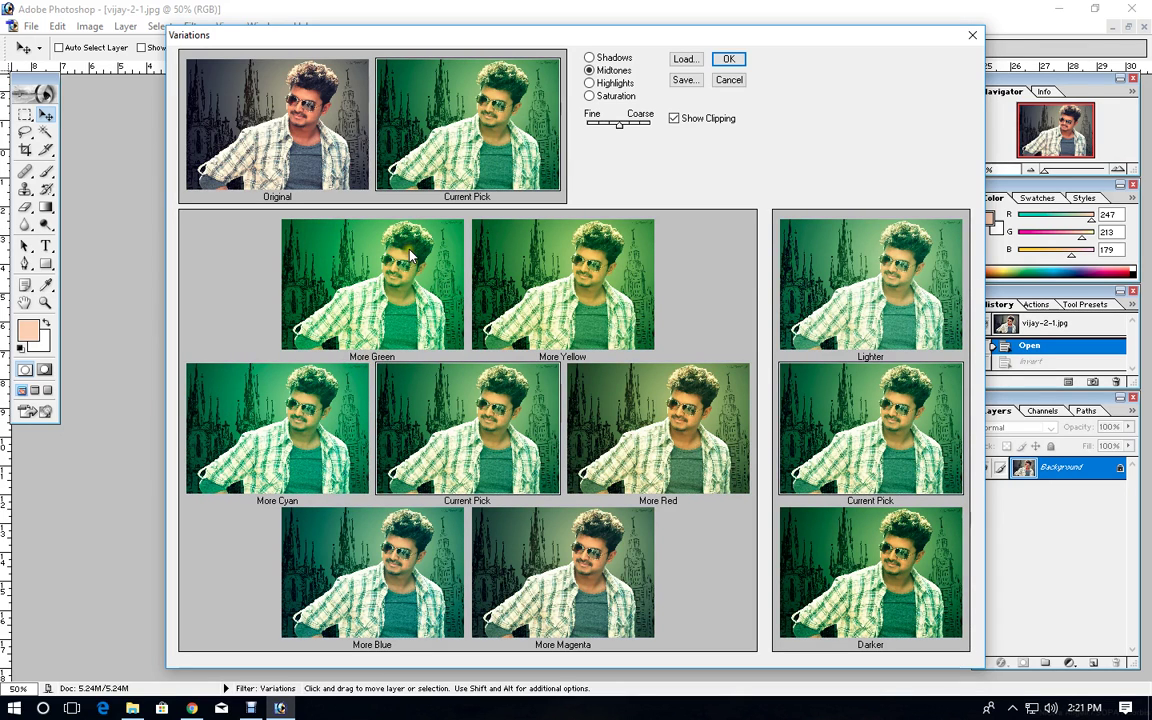
pyautogui.click(686, 470)
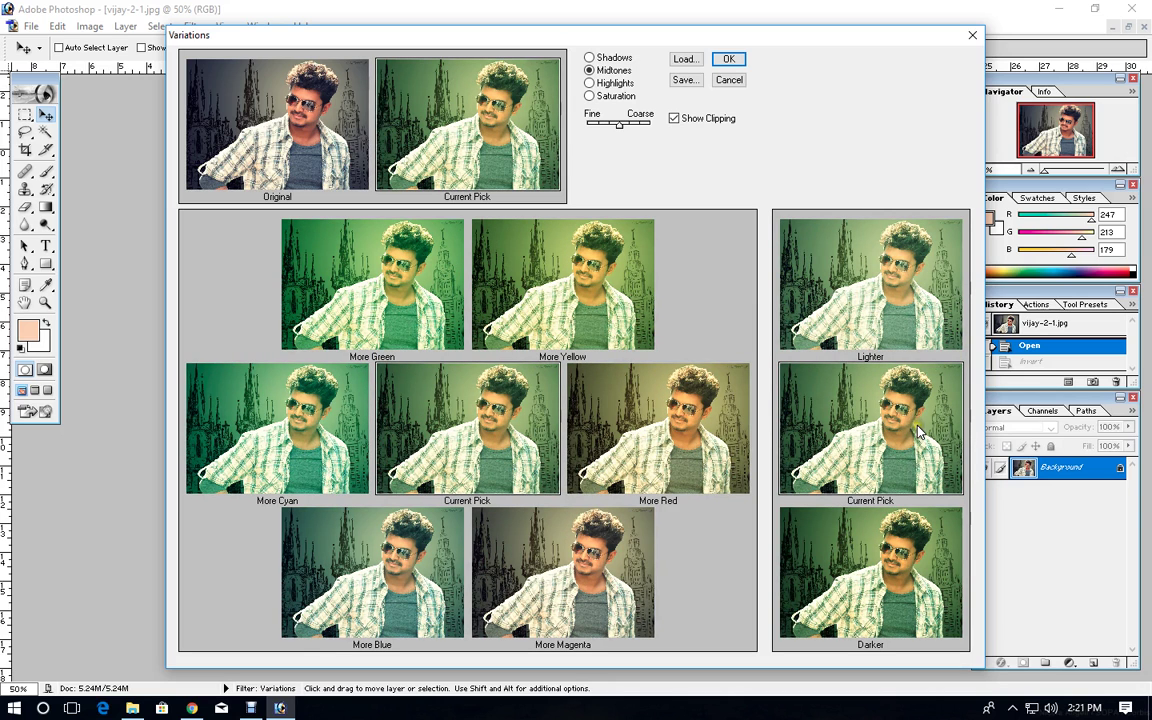
pyautogui.click(620, 545)
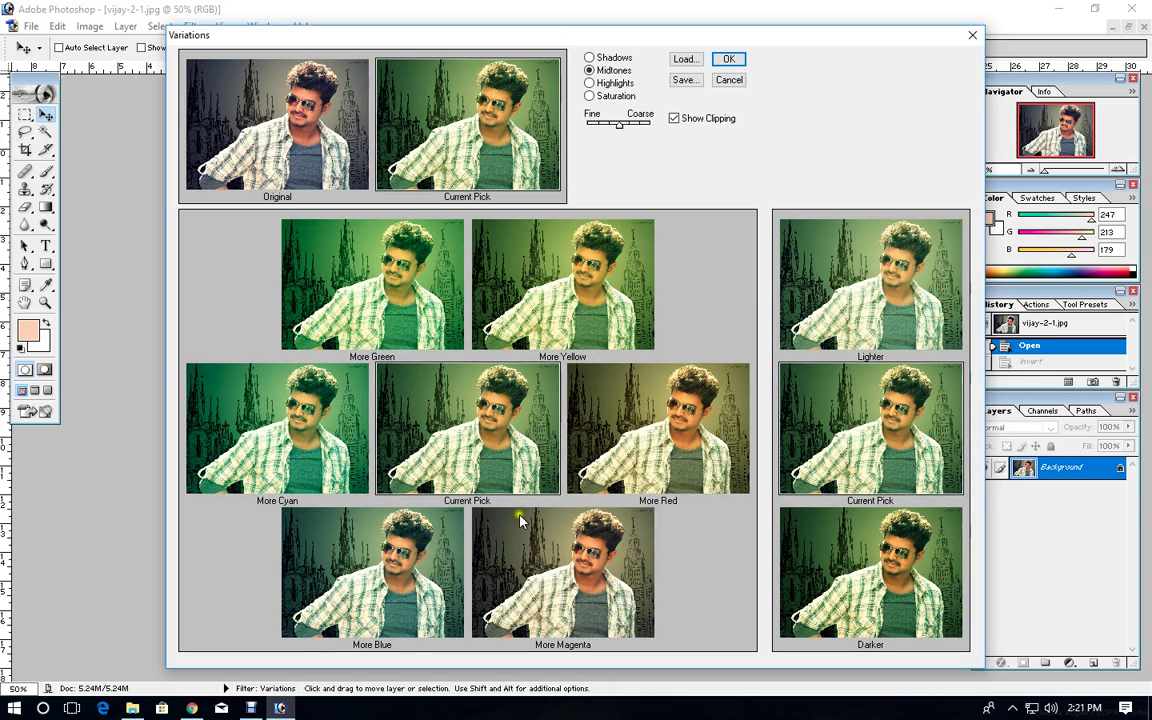
pyautogui.click(567, 578)
pyautogui.click(566, 575)
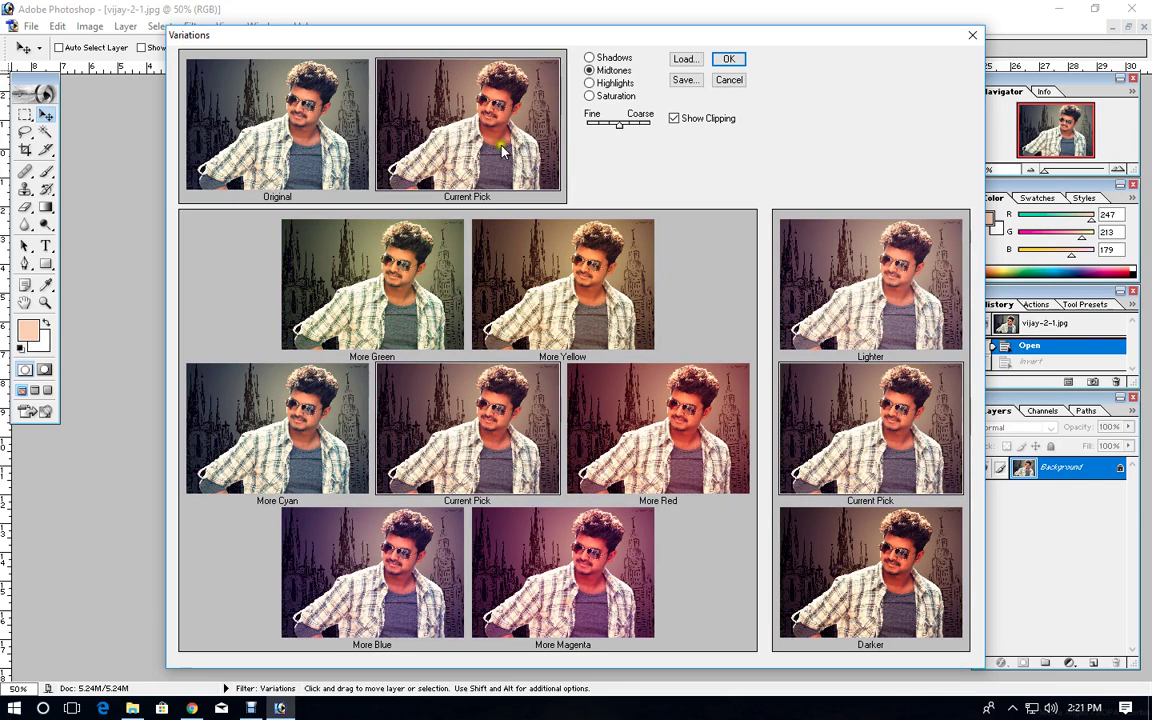
pyautogui.click(563, 579)
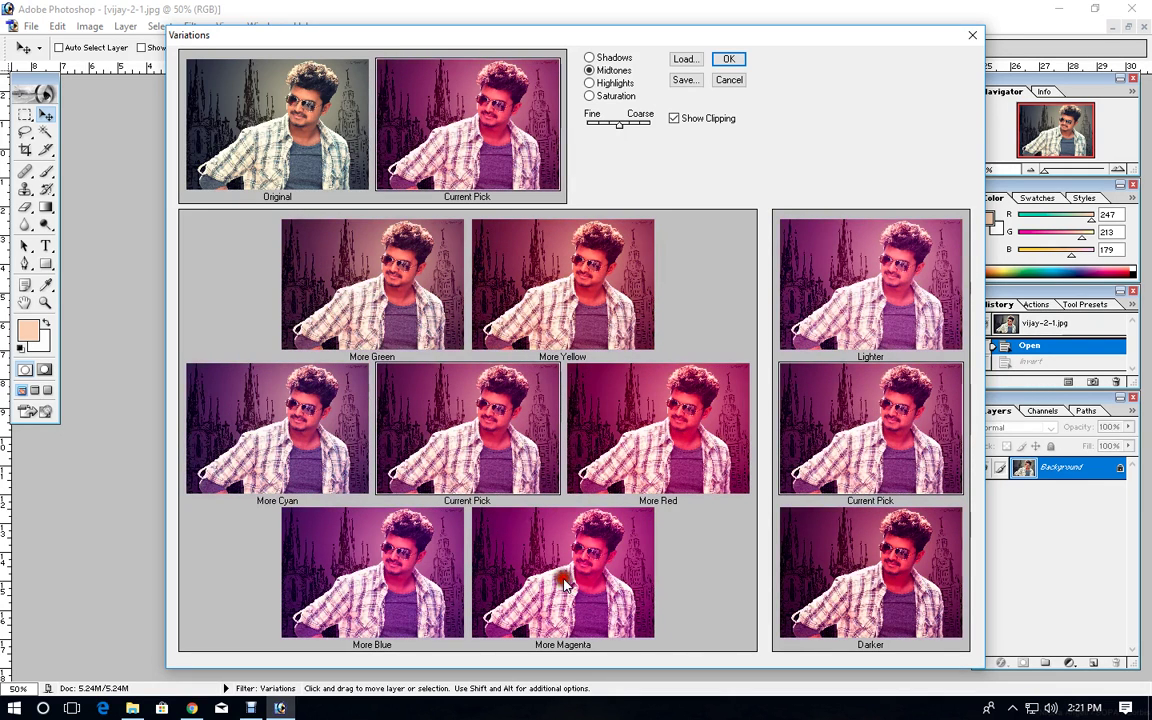
pyautogui.click(591, 294)
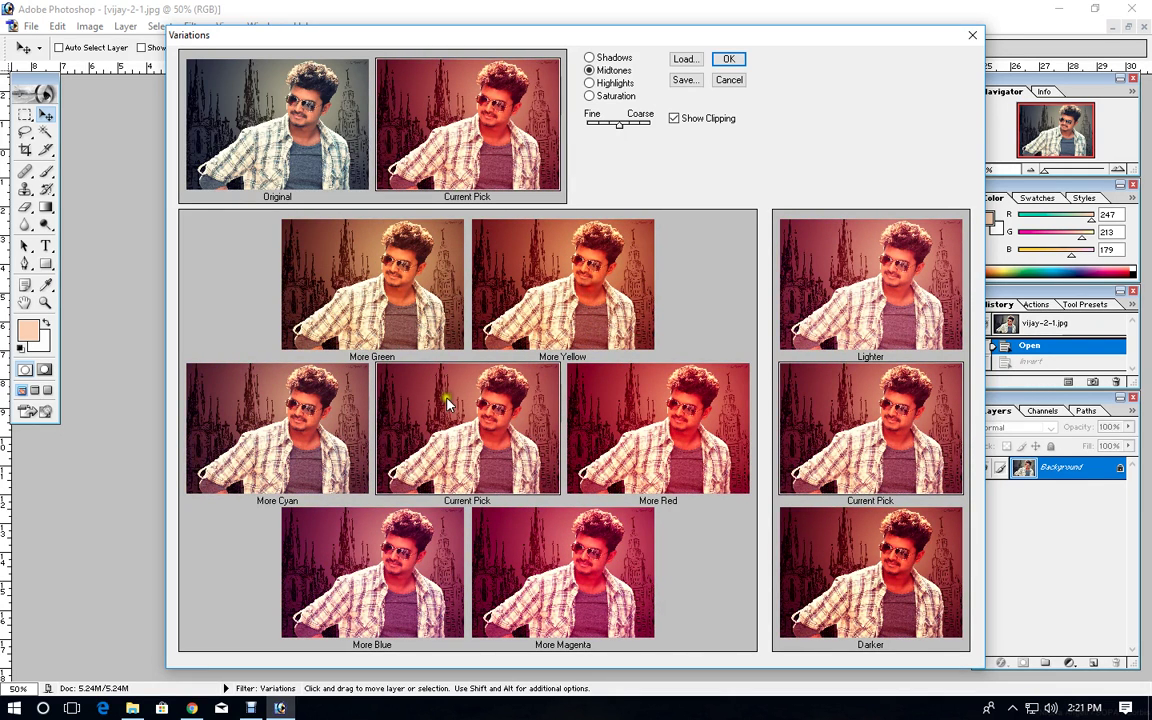
pyautogui.click(728, 60)
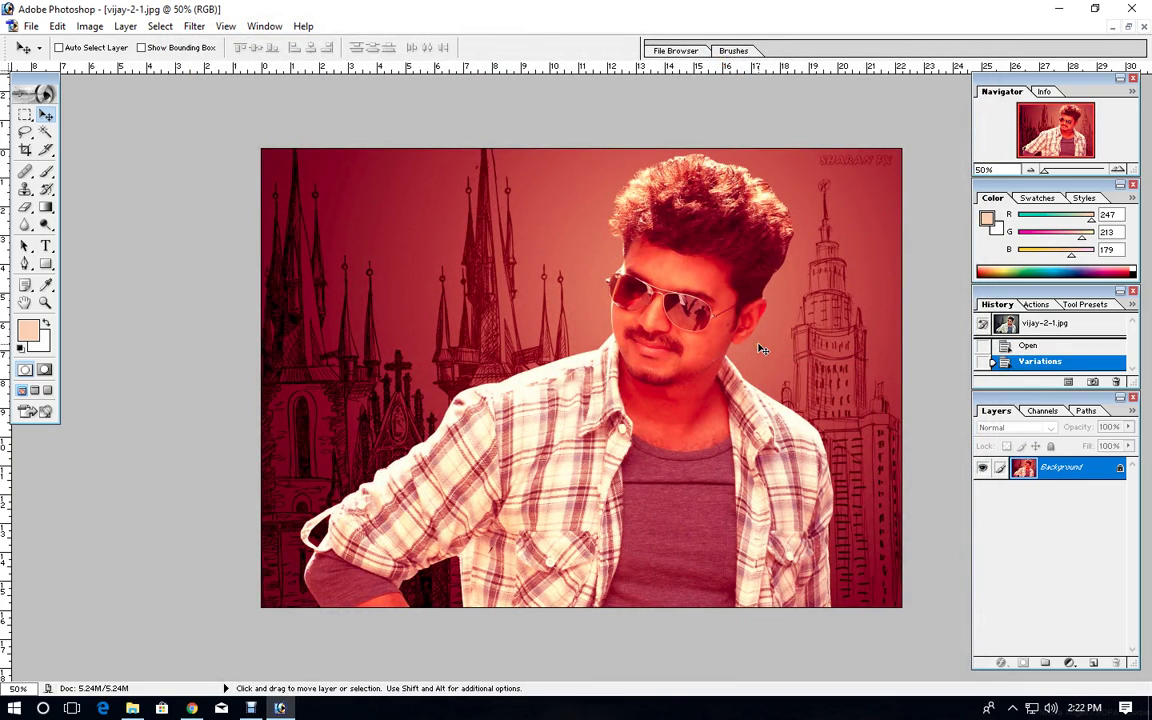
pyautogui.hotkey('ctrl', 'z')
pyautogui.click(89, 25)
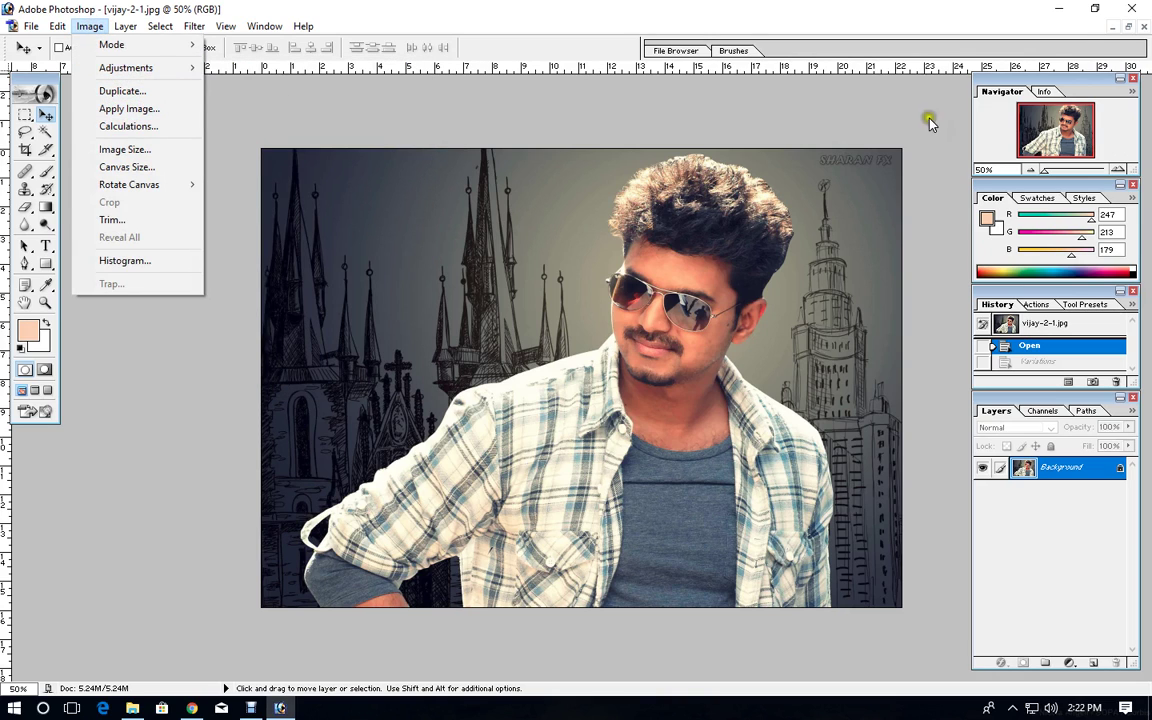
# Float the document window, create the vijay-2-1 copy duplicate, then close the copy unsaved
pyautogui.click(553, 125)
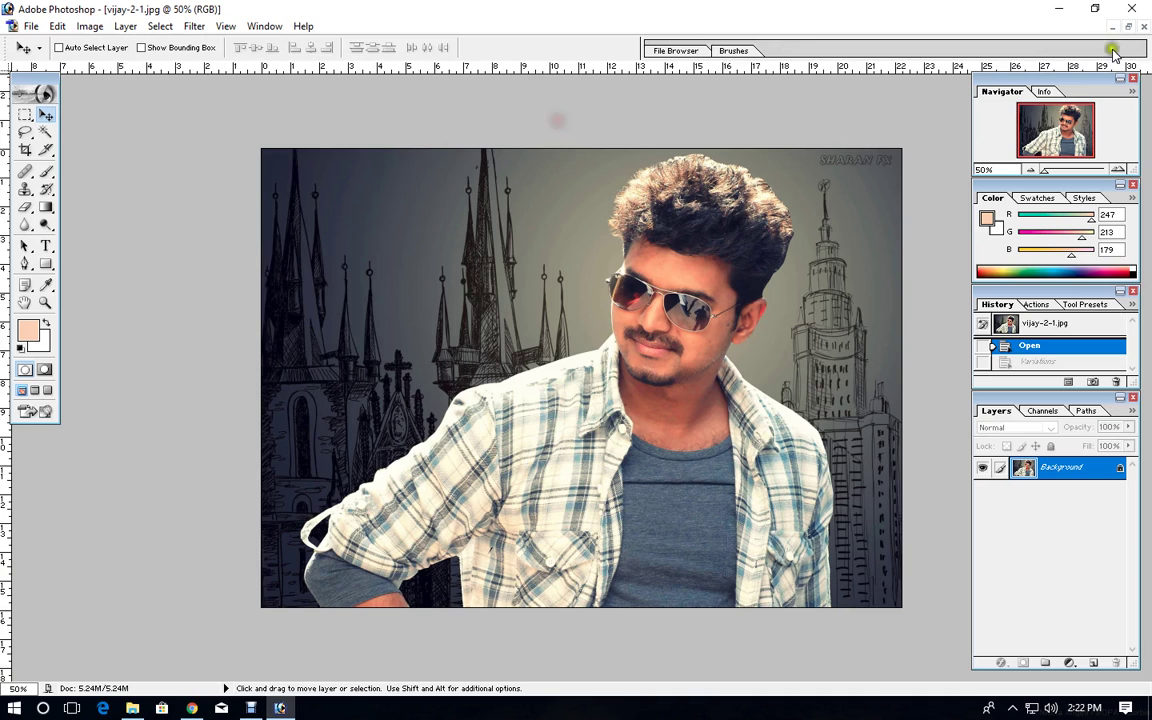
pyautogui.click(1015, 26)
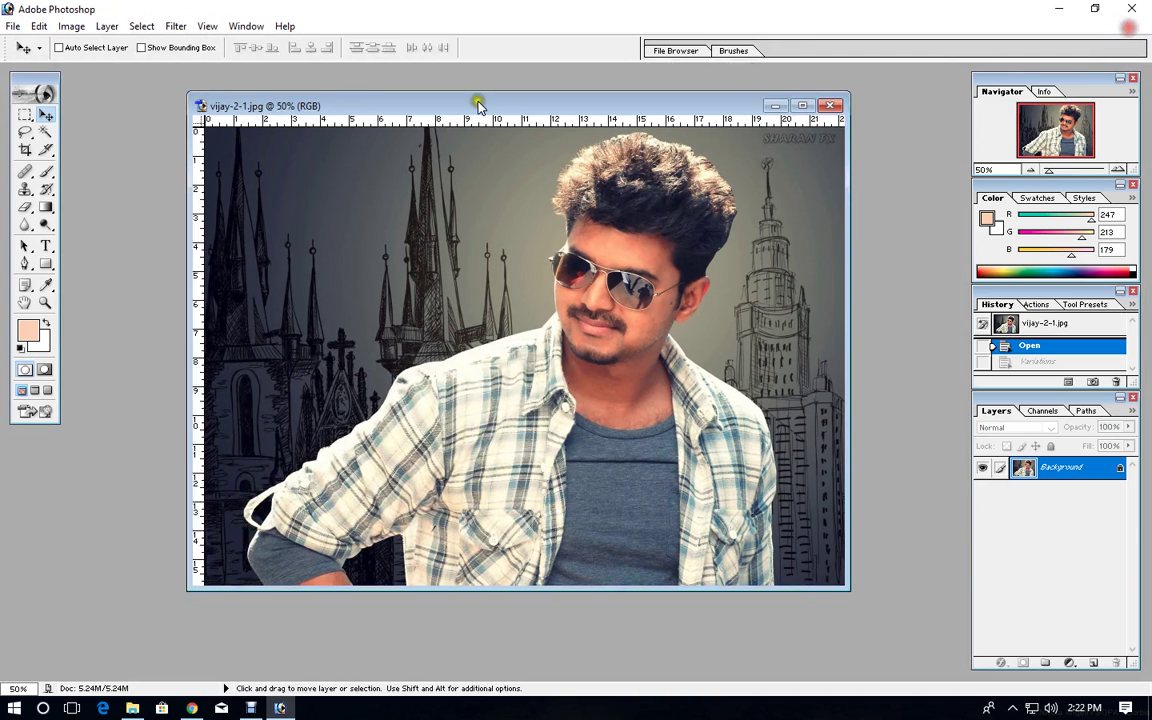
pyautogui.click(71, 26)
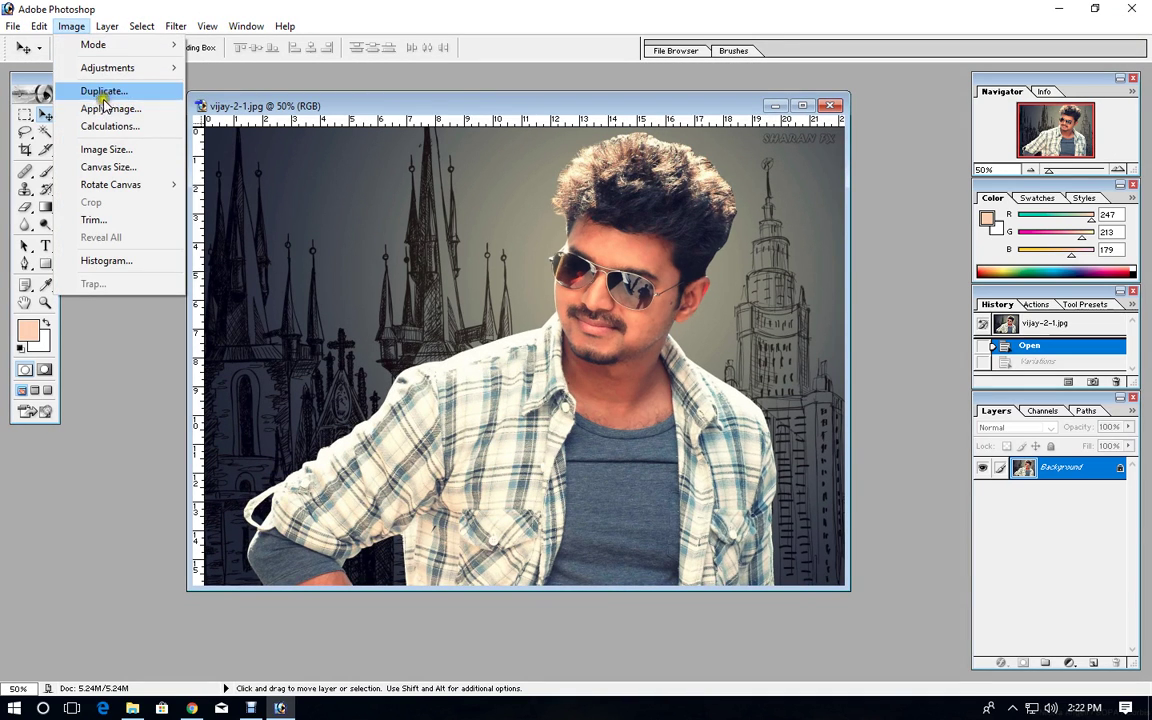
pyautogui.click(101, 92)
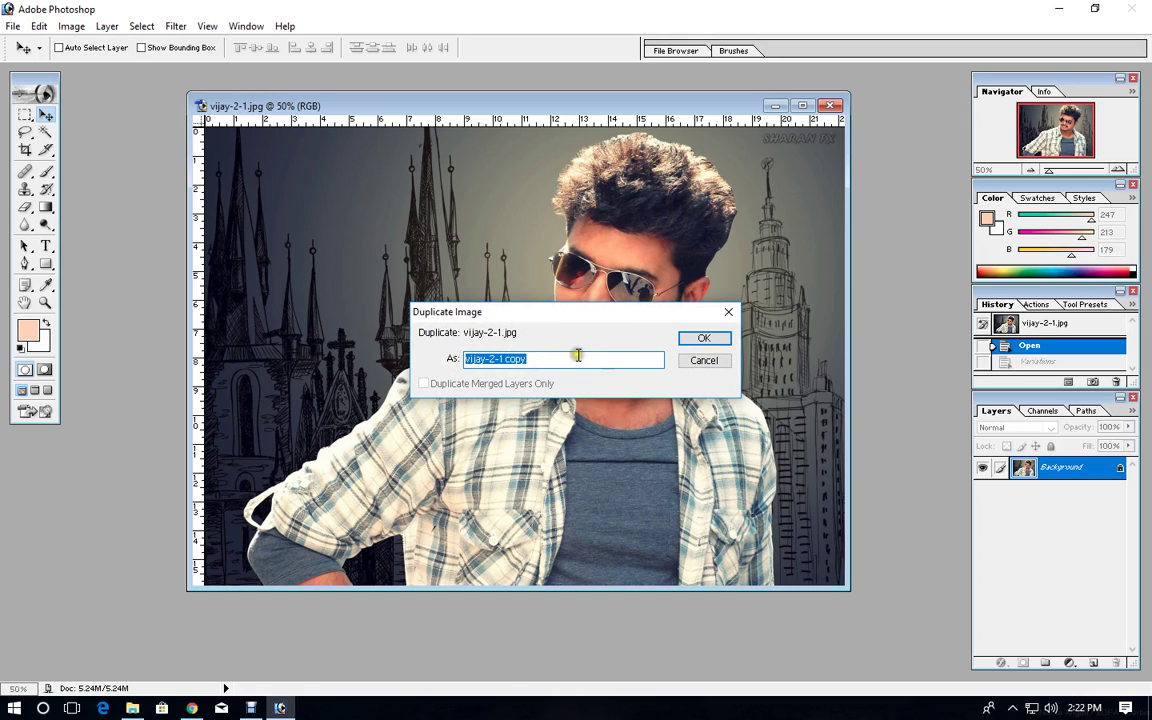
pyautogui.click(690, 338)
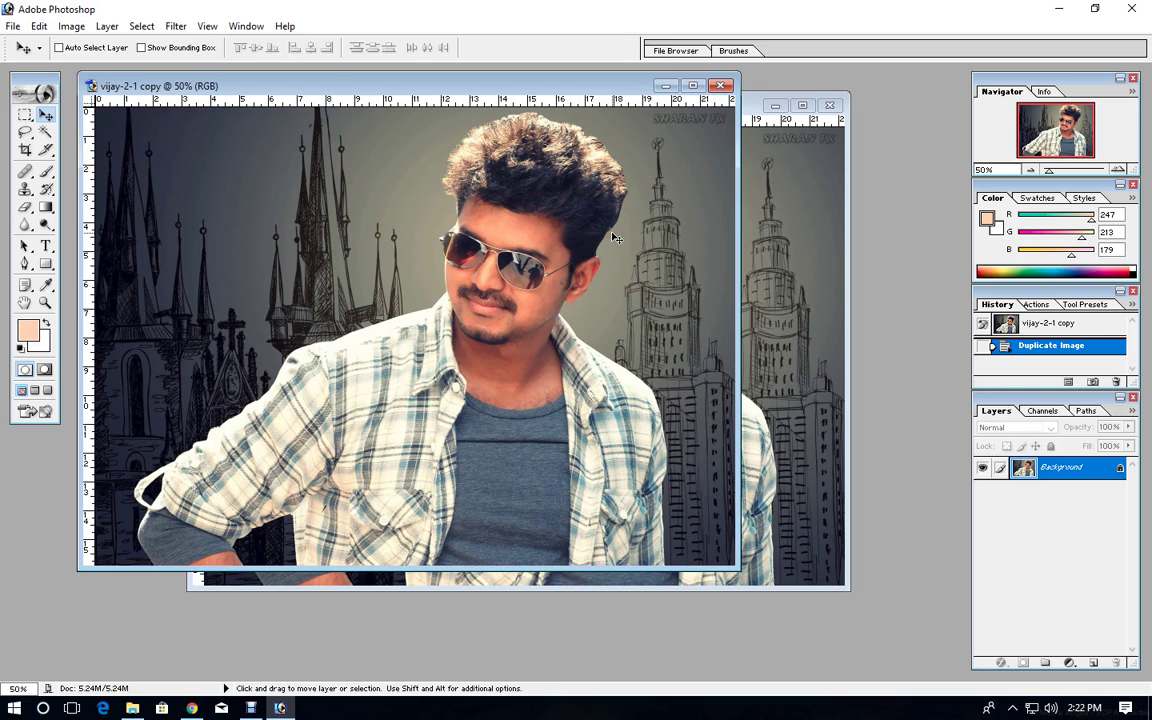
pyautogui.click(724, 86)
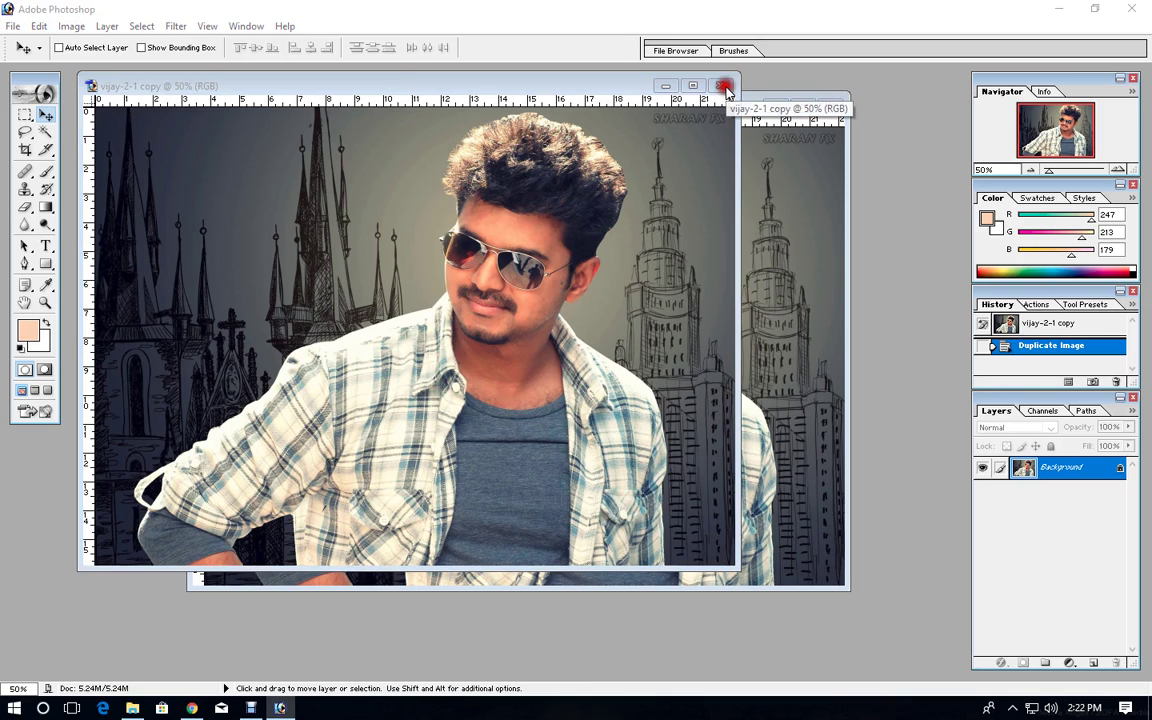
pyautogui.click(604, 267)
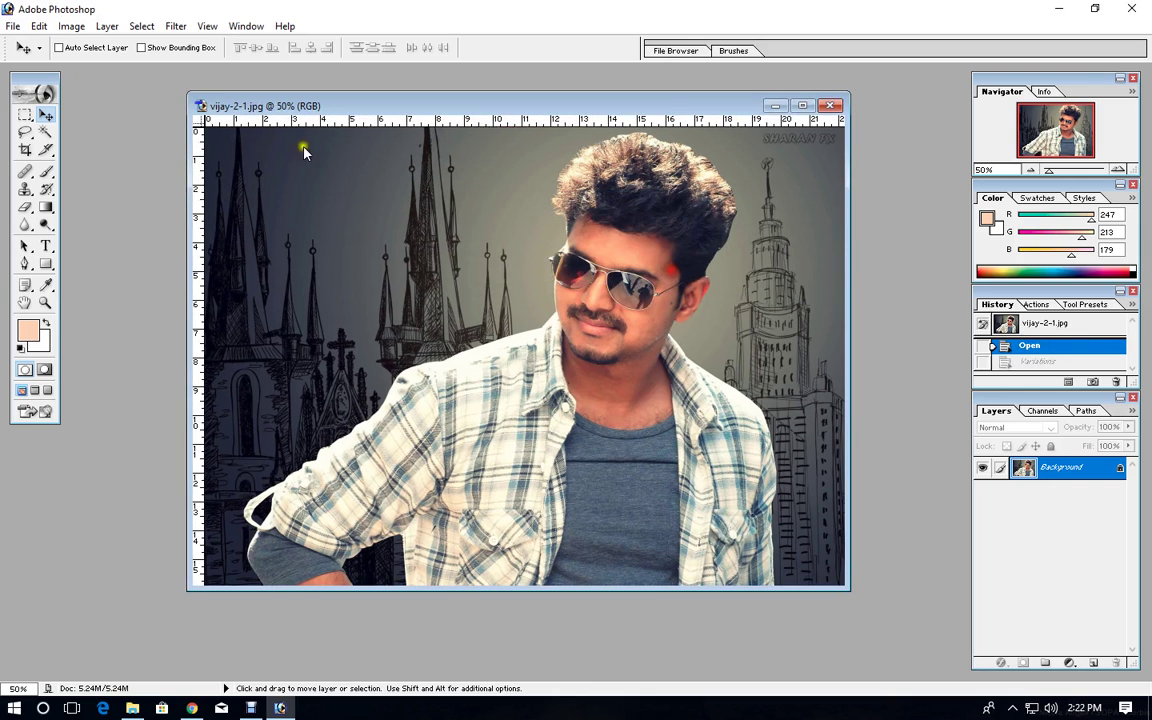
# Apply Image with layer Background, channel RGB and Multiply blending, then undo it
pyautogui.click(72, 26)
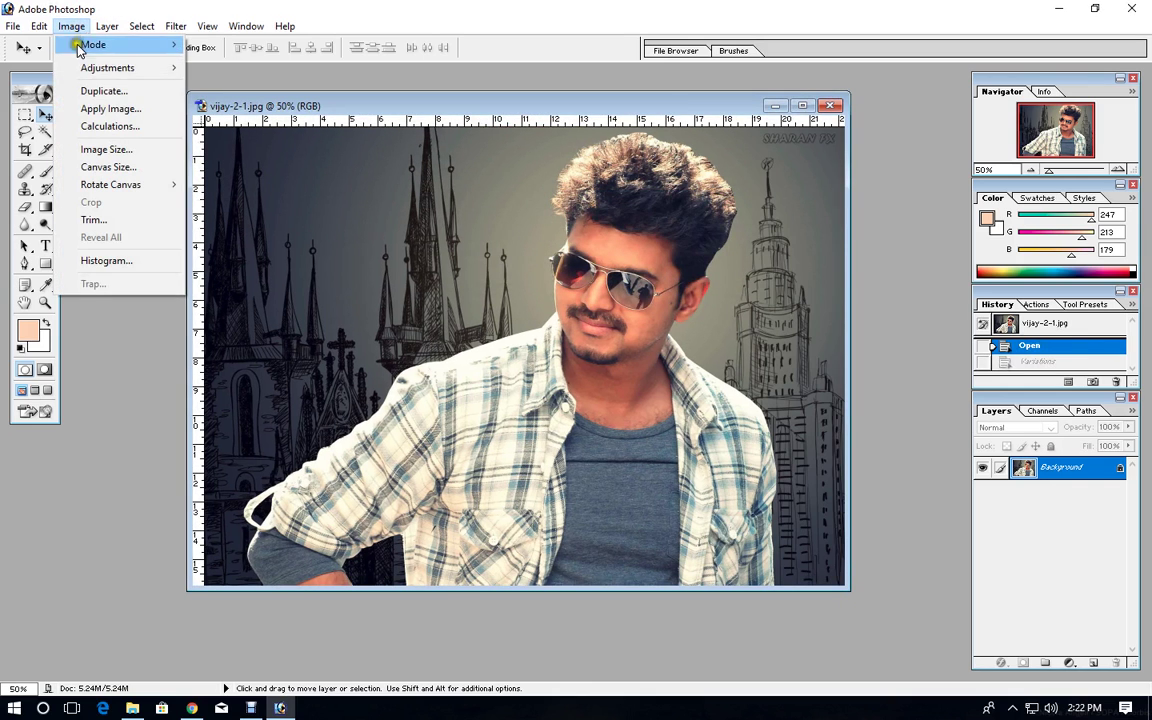
pyautogui.click(108, 109)
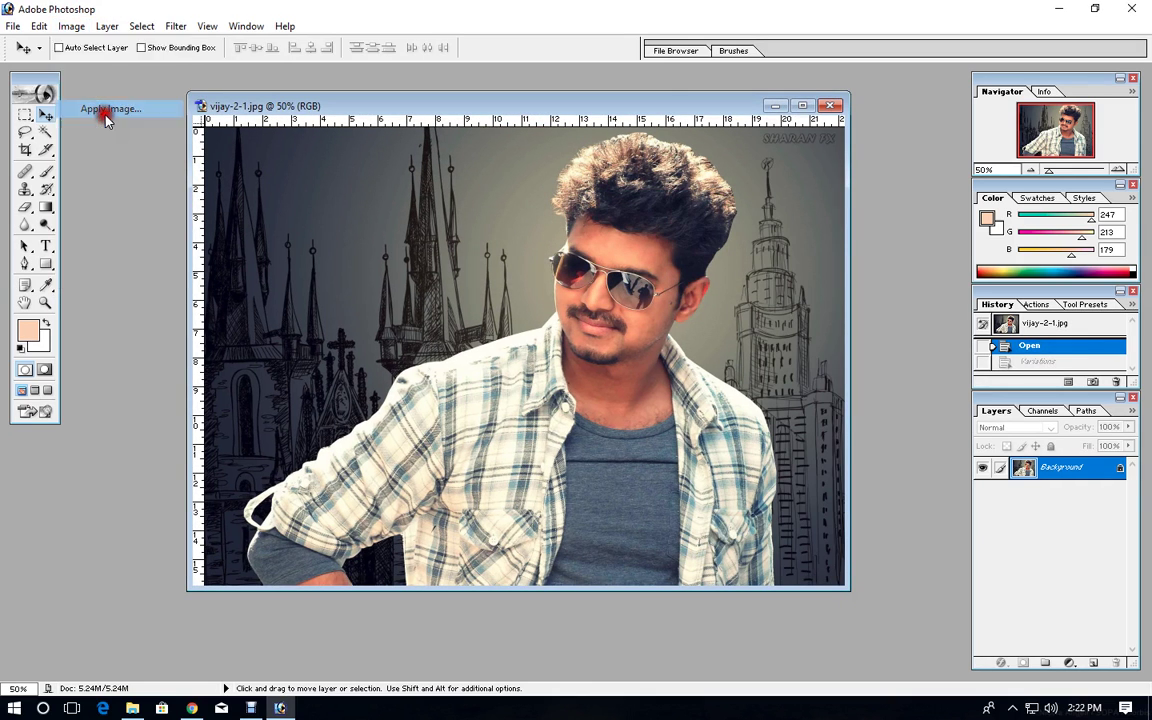
pyautogui.moveTo(581, 253); pyautogui.dragTo(803, 251)
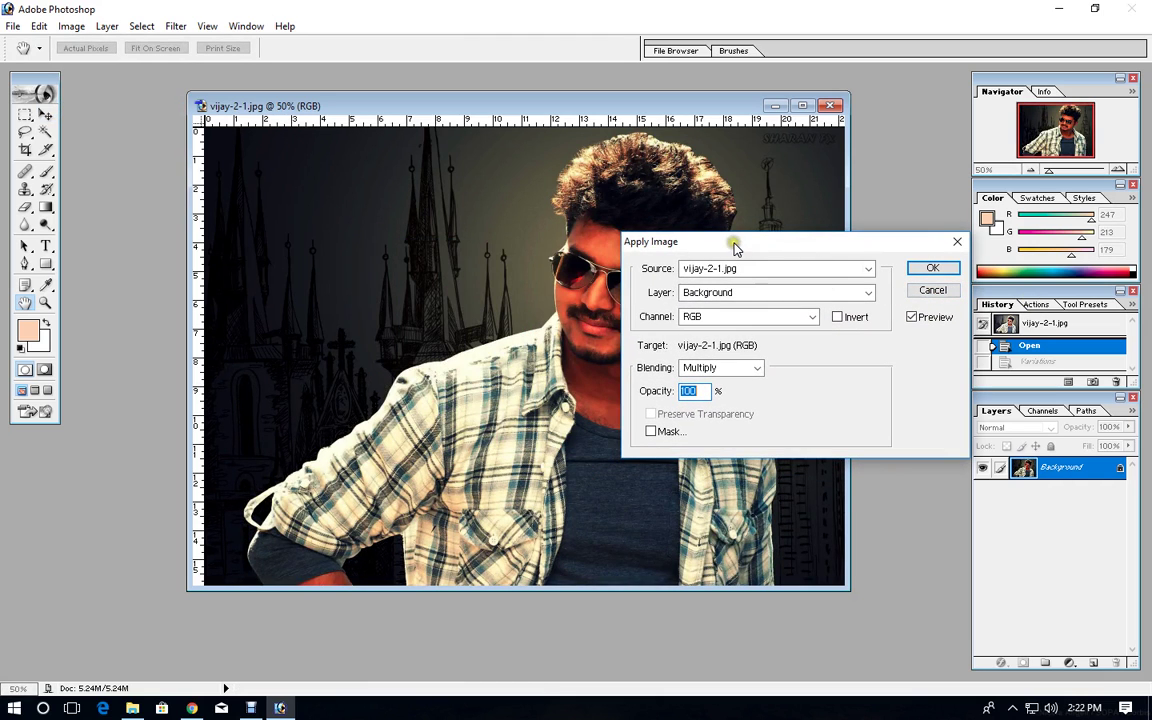
pyautogui.click(743, 267)
pyautogui.click(745, 292)
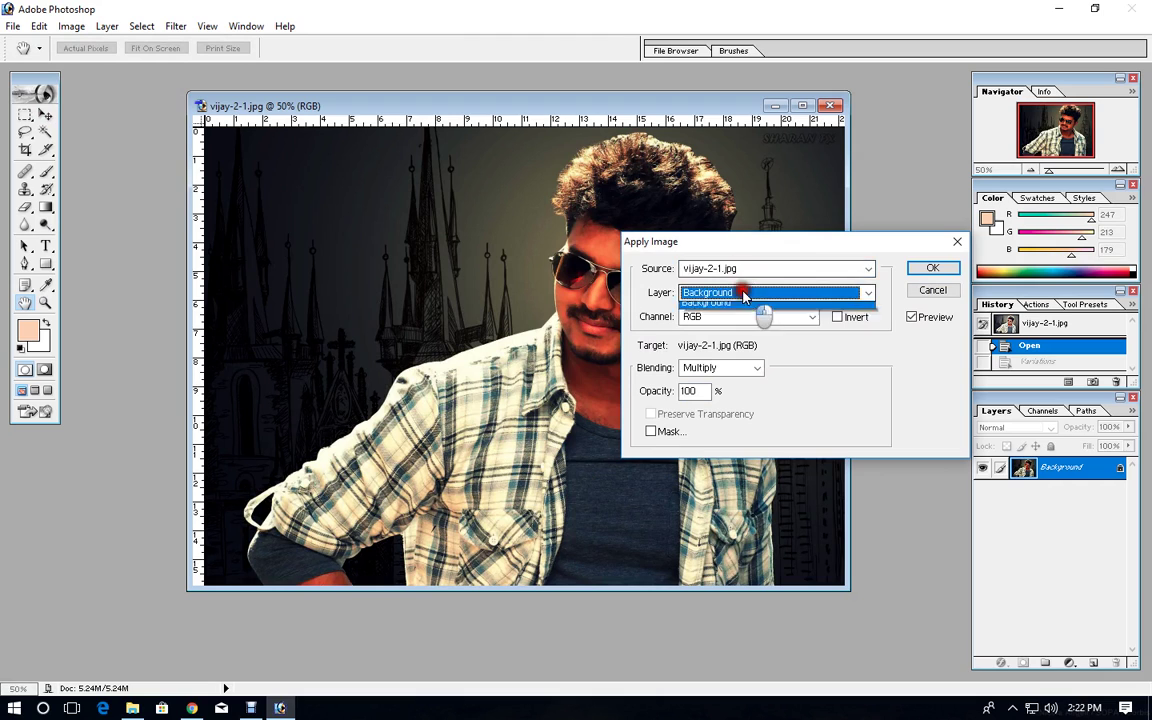
pyautogui.click(746, 315)
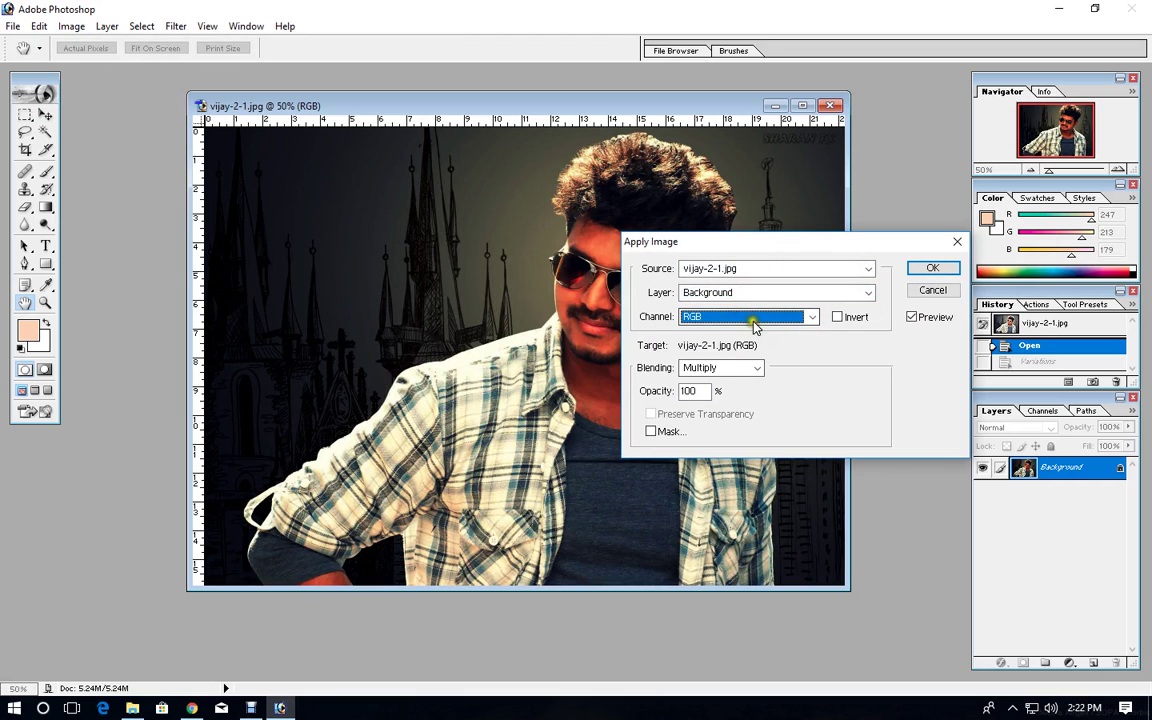
pyautogui.click(754, 318)
pyautogui.click(757, 318)
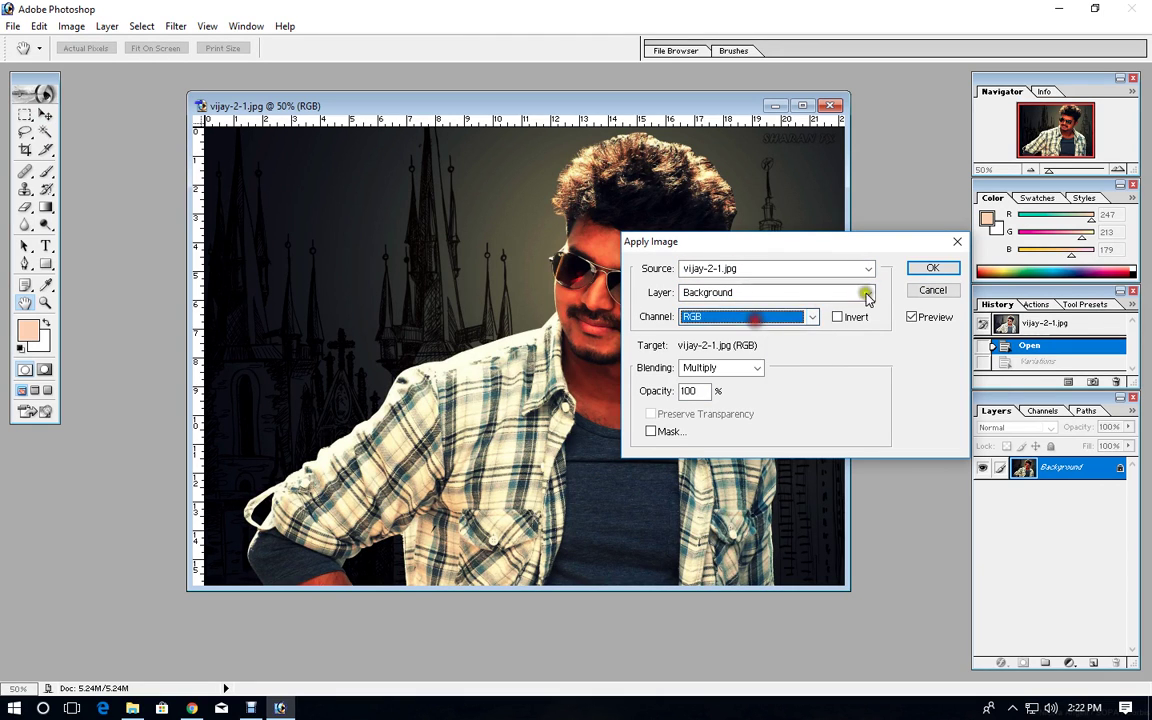
pyautogui.click(933, 268)
pyautogui.press('v')
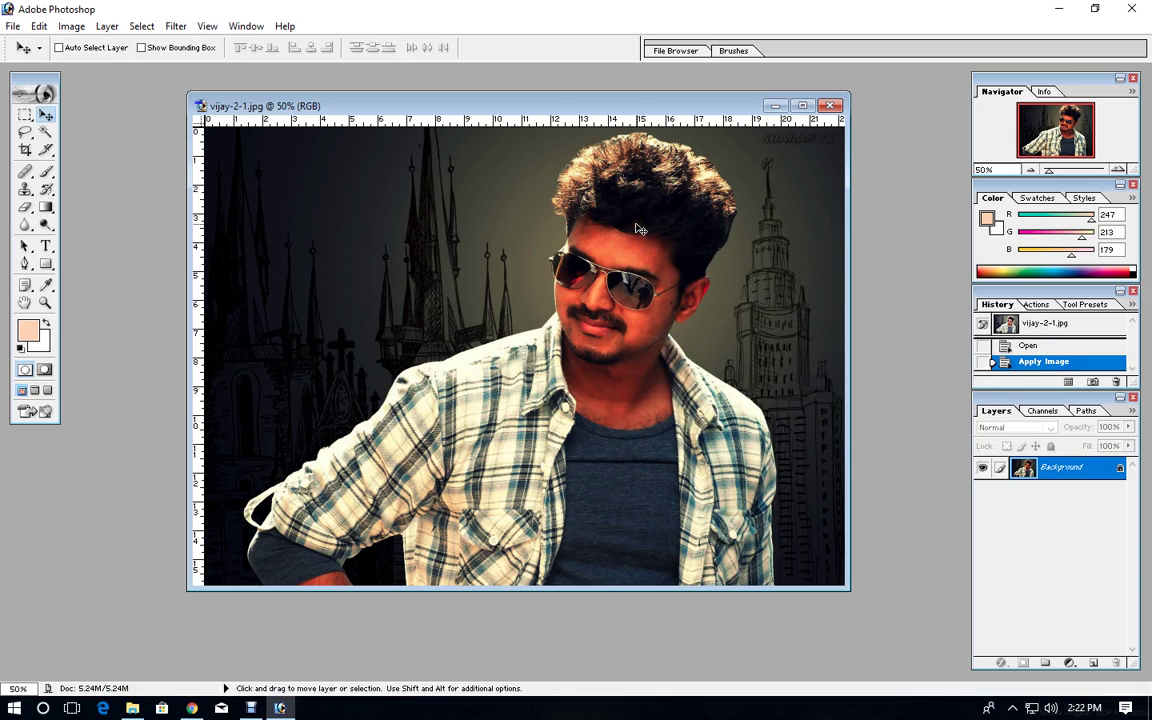
pyautogui.hotkey('ctrl', 'z')
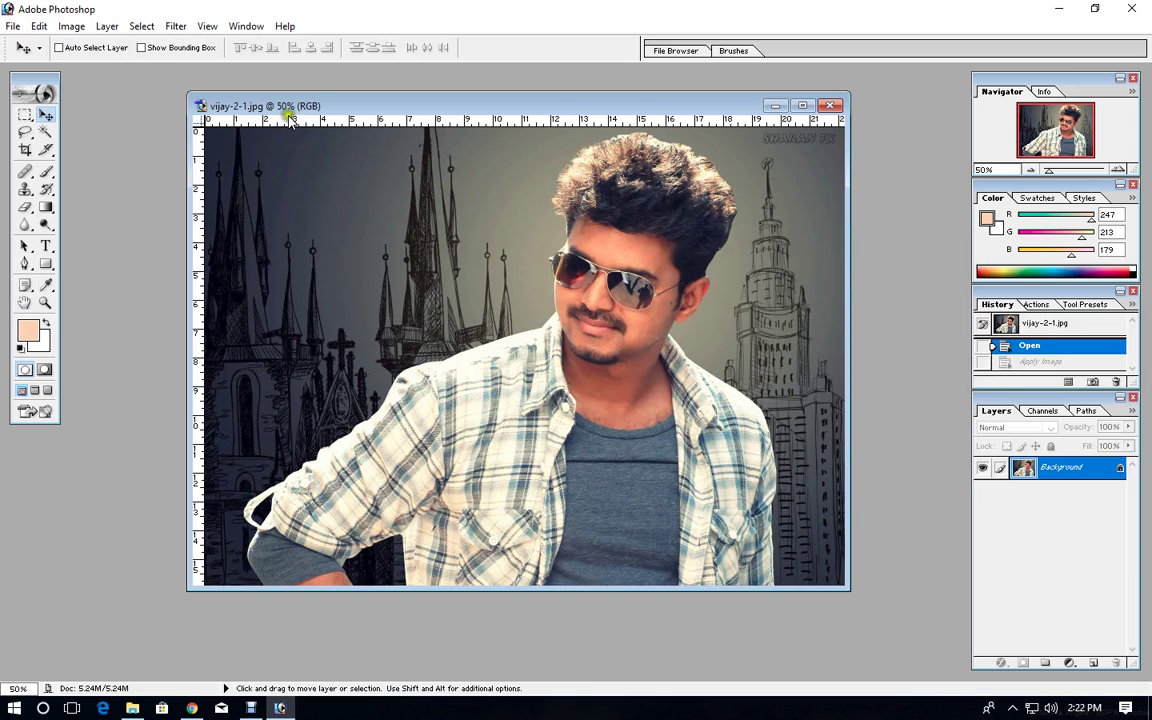
pyautogui.click(71, 26)
pyautogui.moveTo(93, 45)
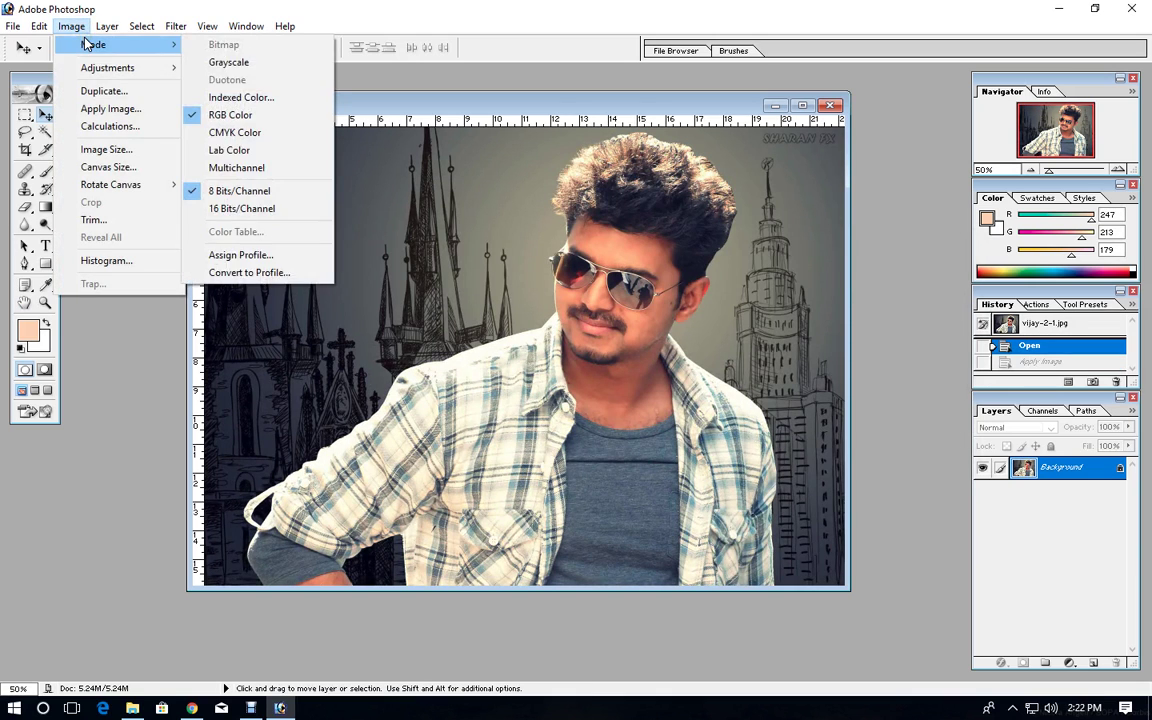
# Set Image Size width and height to 10 inches (1006×720 pixels), then undo the resize
pyautogui.click(106, 151)
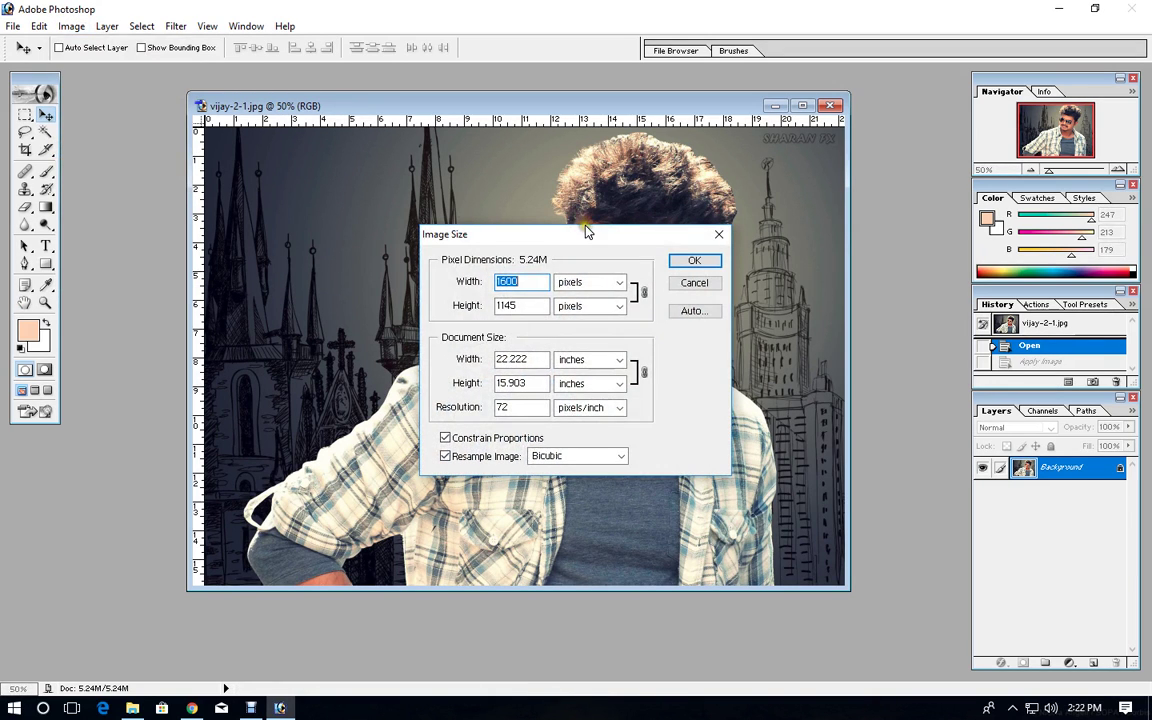
pyautogui.moveTo(587, 232)
pyautogui.mouseDown()
pyautogui.moveTo(764, 232)
pyautogui.moveTo(657, 242)
pyautogui.mouseUp()
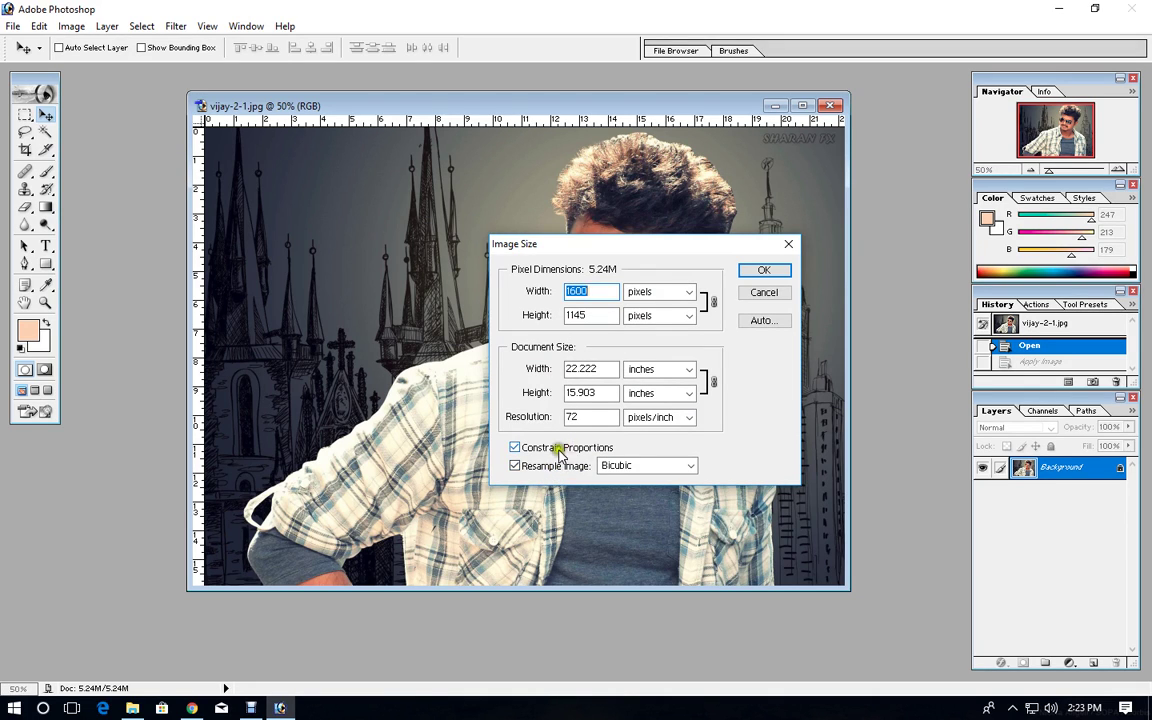
pyautogui.moveTo(607, 368); pyautogui.dragTo(545, 372)
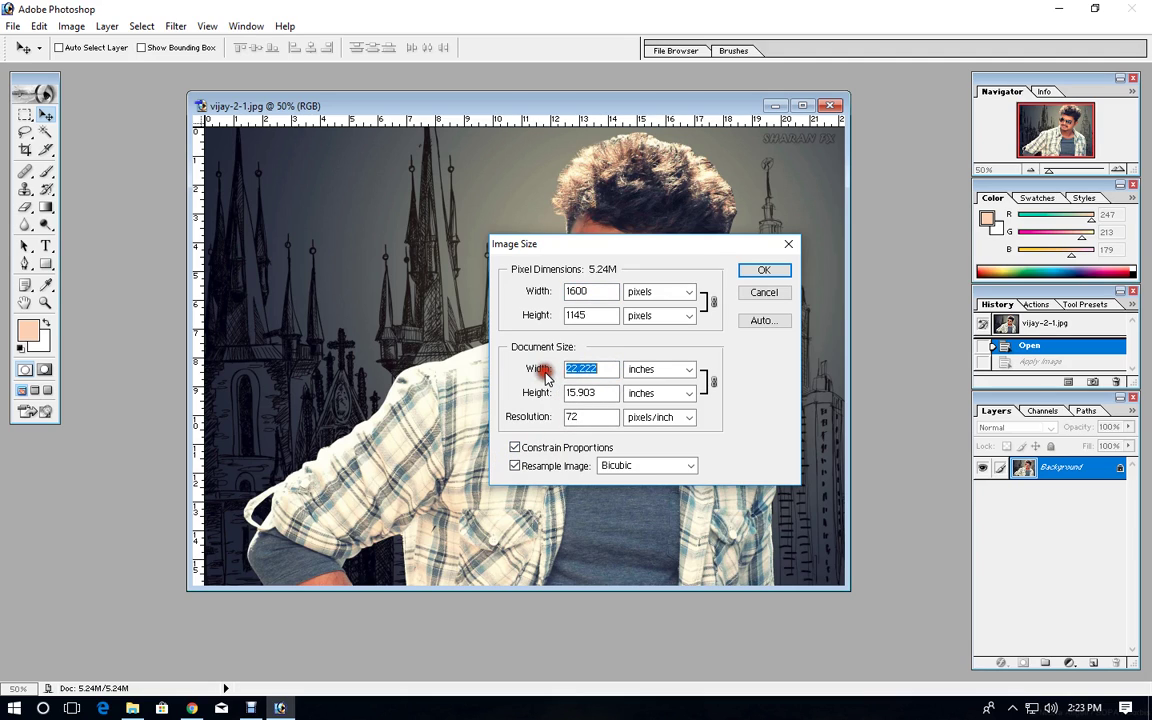
pyautogui.write('10')
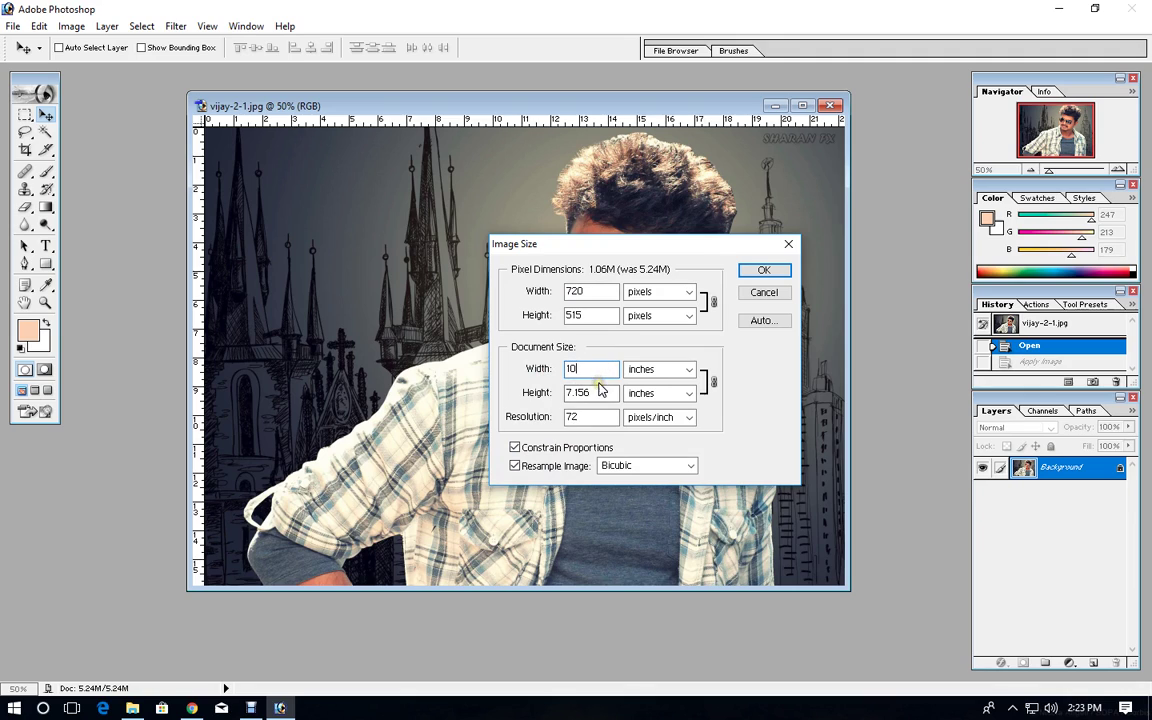
pyautogui.moveTo(605, 392); pyautogui.dragTo(447, 405)
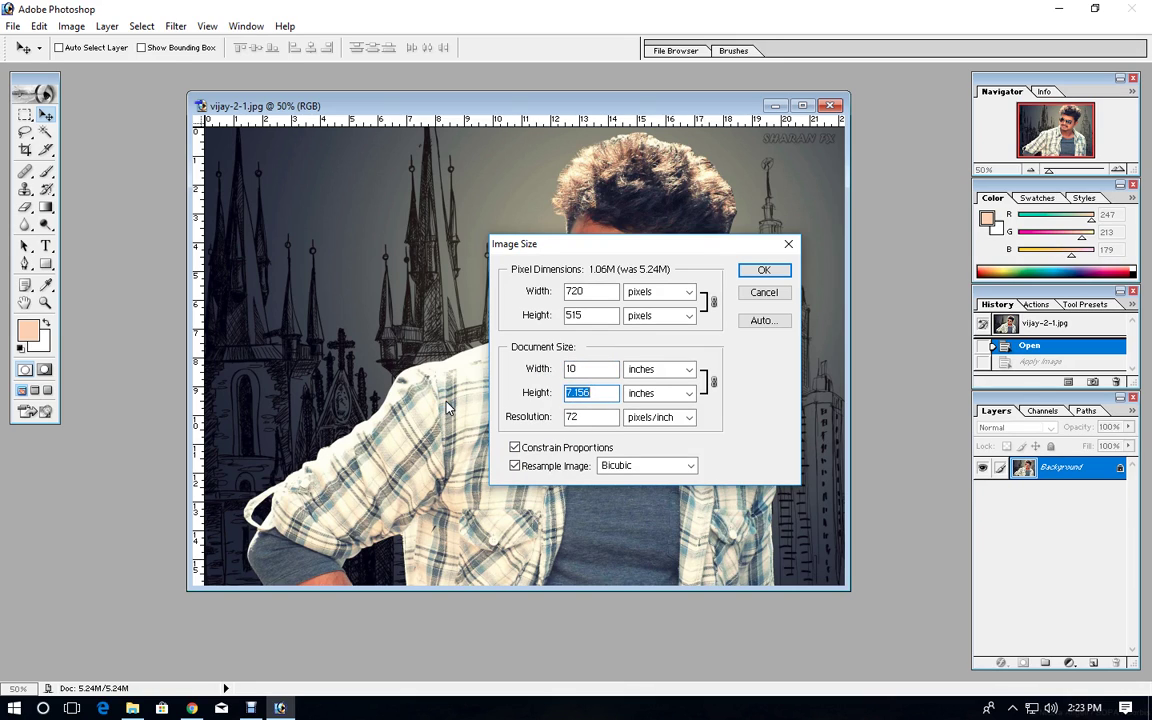
pyautogui.write('10')
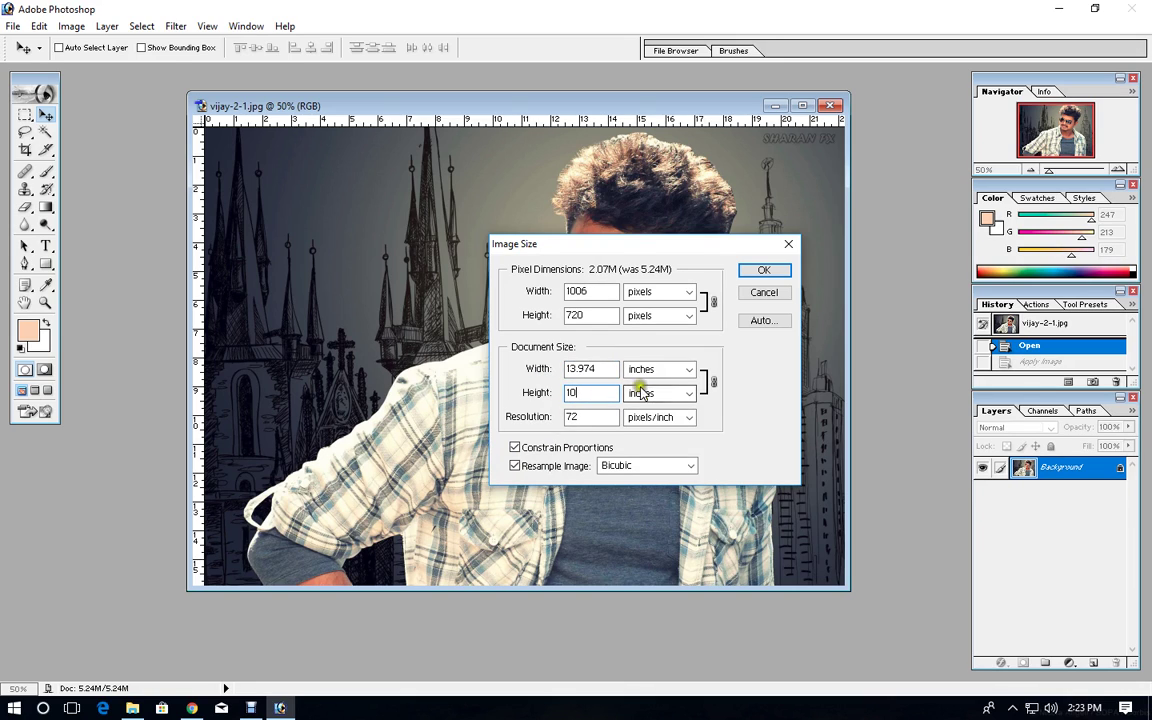
pyautogui.click(745, 269)
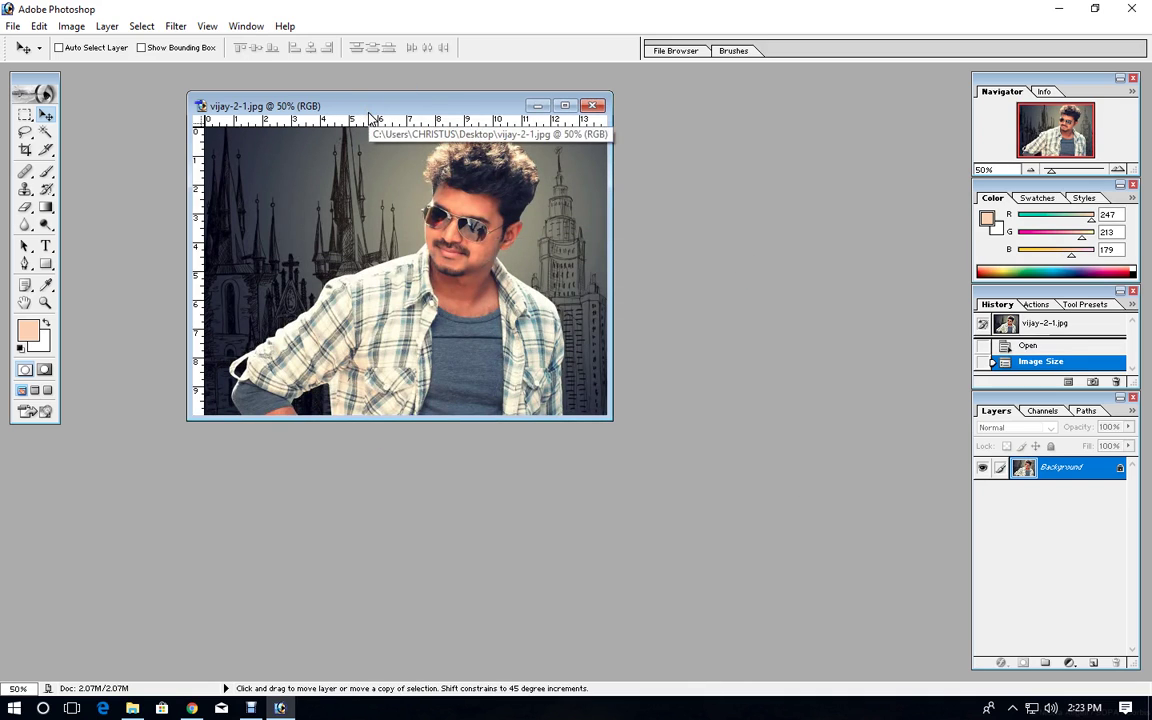
pyautogui.hotkey('ctrl', 'z')
# Turn off Constrain Proportions and set the width to 12 inches (864×1145 pixels), then undo it
pyautogui.click(71, 27)
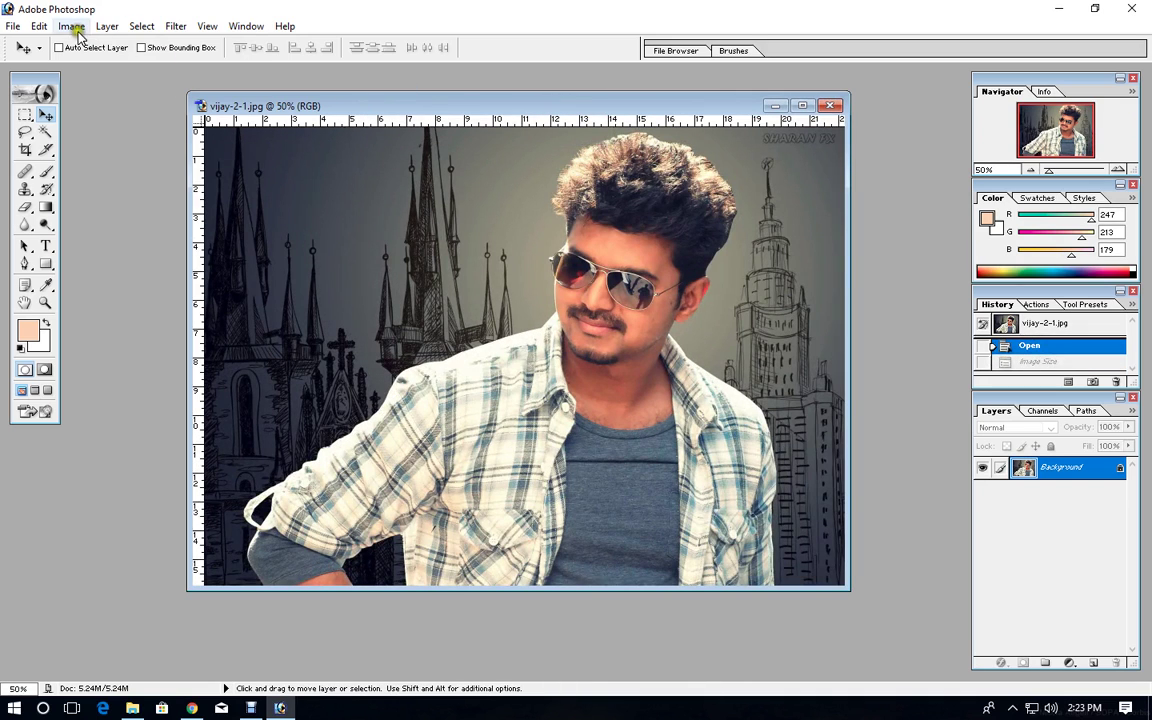
pyautogui.click(137, 149)
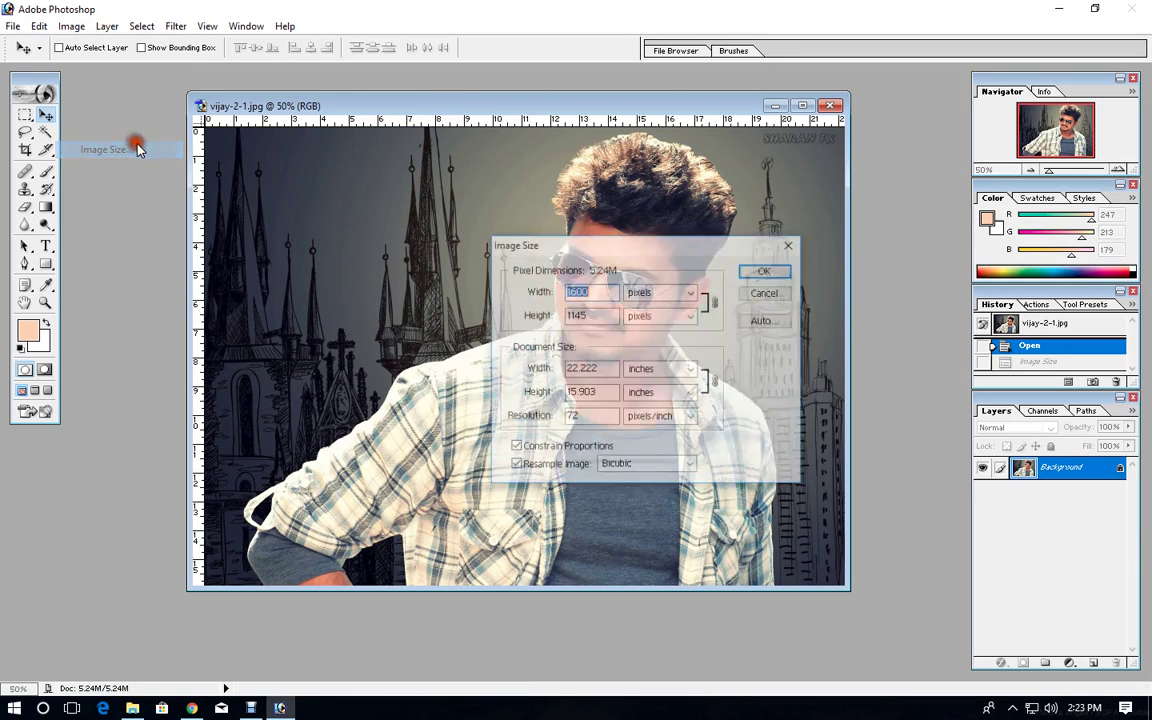
pyautogui.click(527, 449)
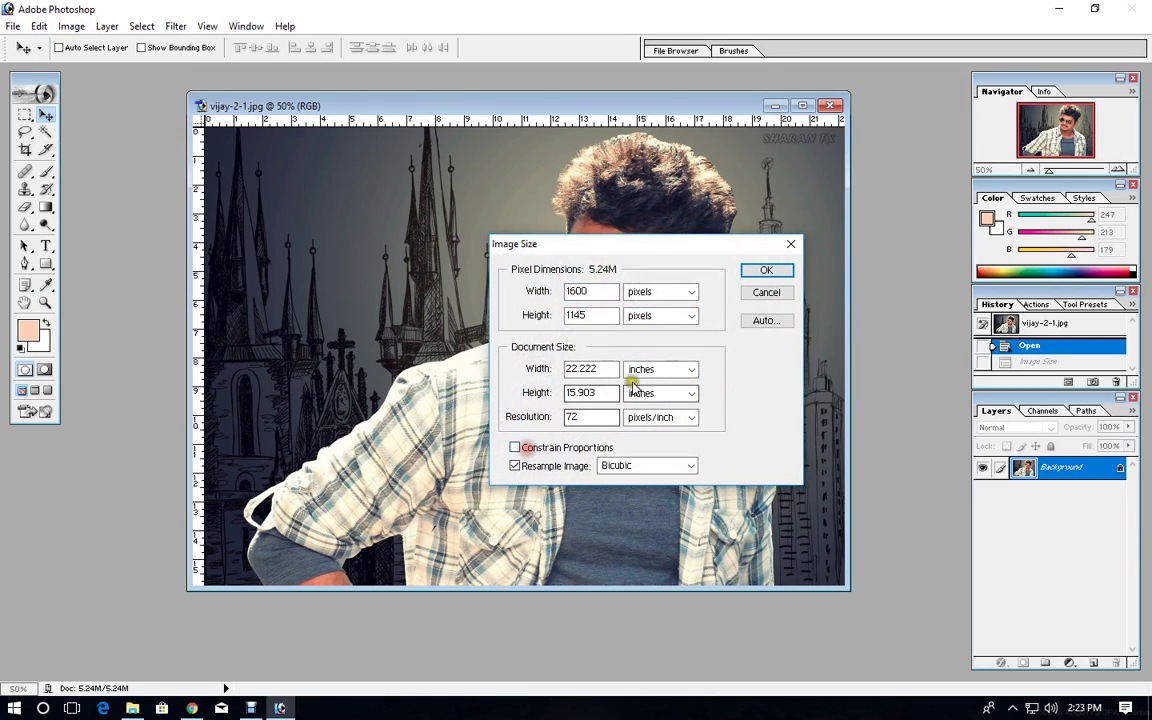
pyautogui.moveTo(606, 369); pyautogui.dragTo(465, 369)
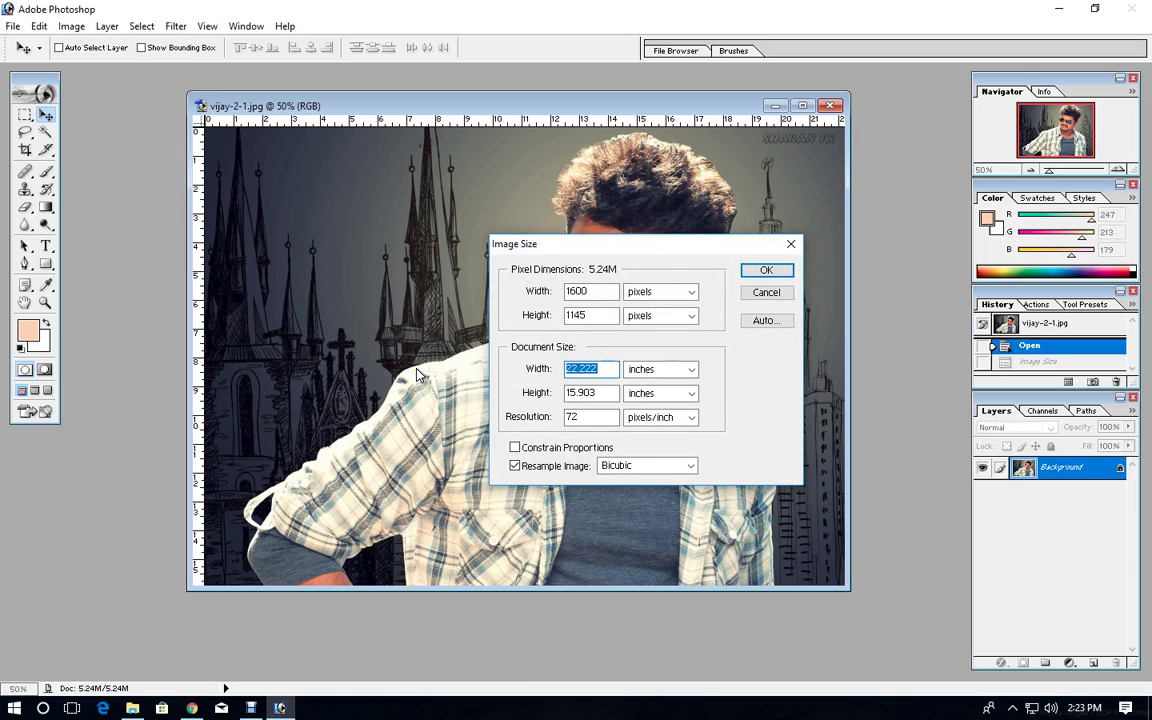
pyautogui.write('12')
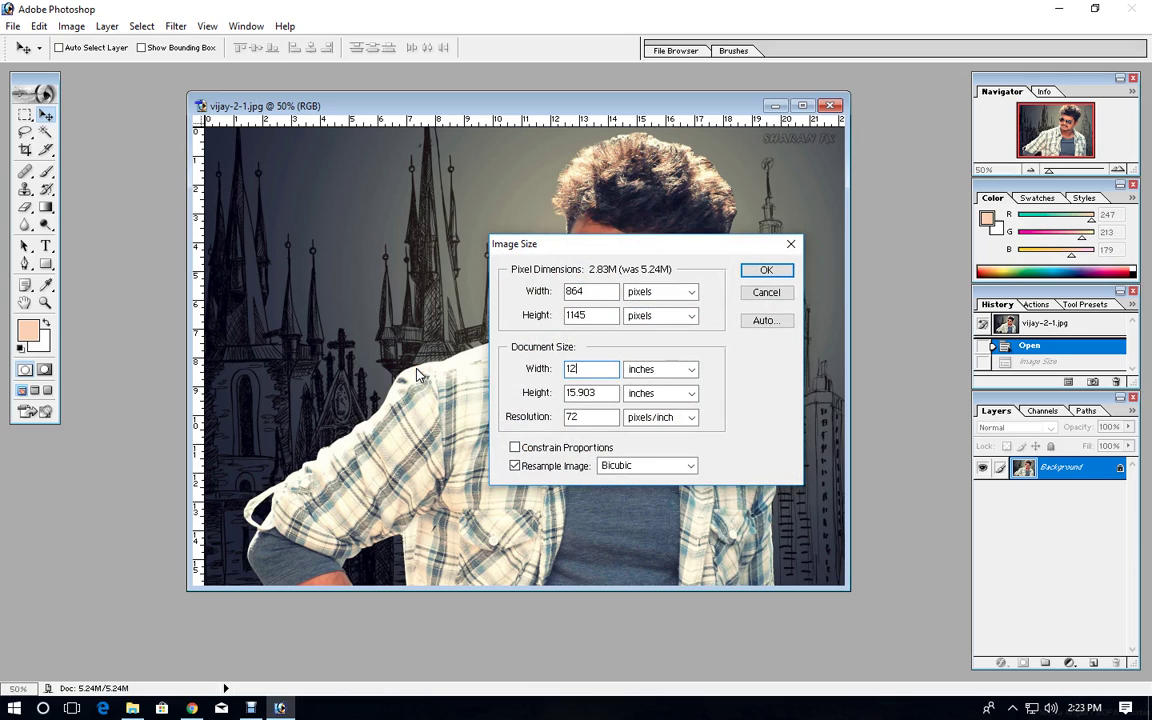
pyautogui.click(778, 272)
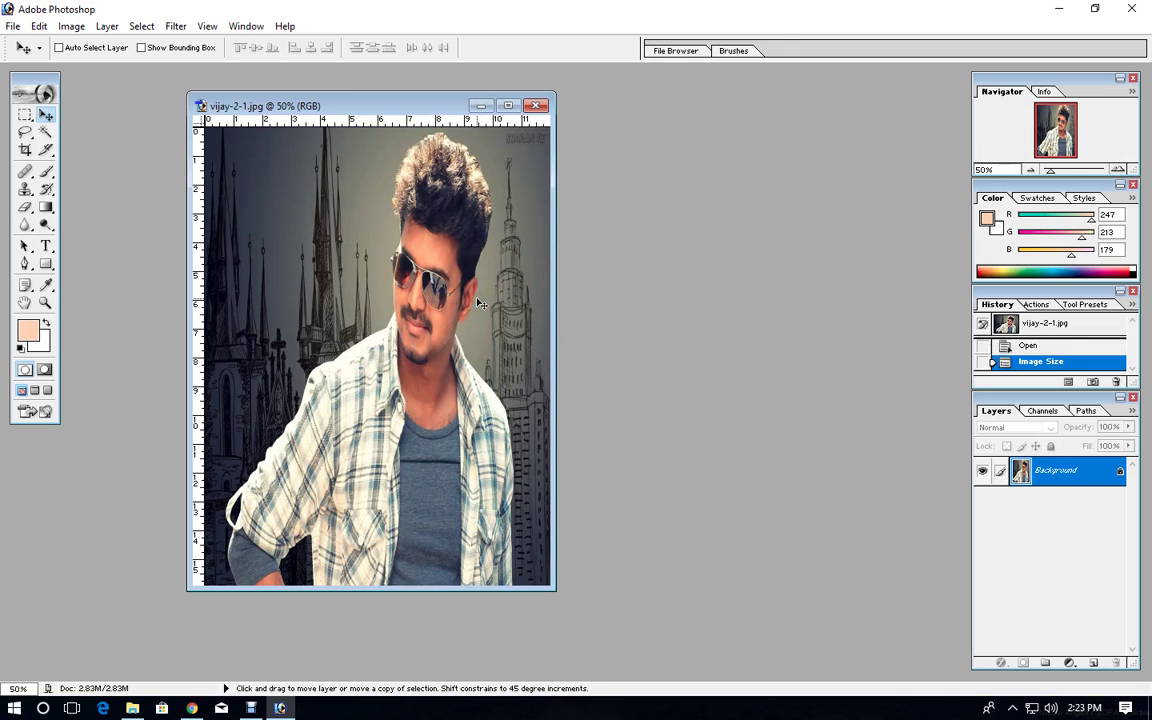
pyautogui.hotkey('ctrl', 'z')
pyautogui.click(72, 27)
pyautogui.moveTo(110, 185)
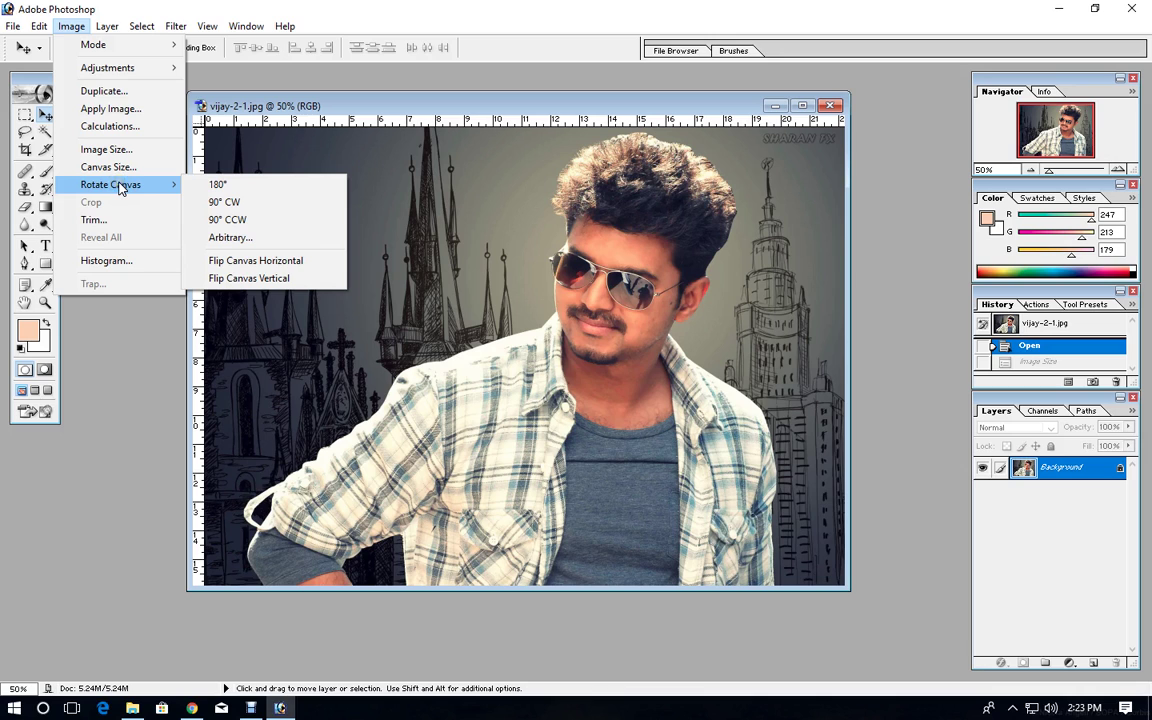
# Rotate the canvas a quarter turn, then 90° clockwise back upright
pyautogui.click(251, 205)
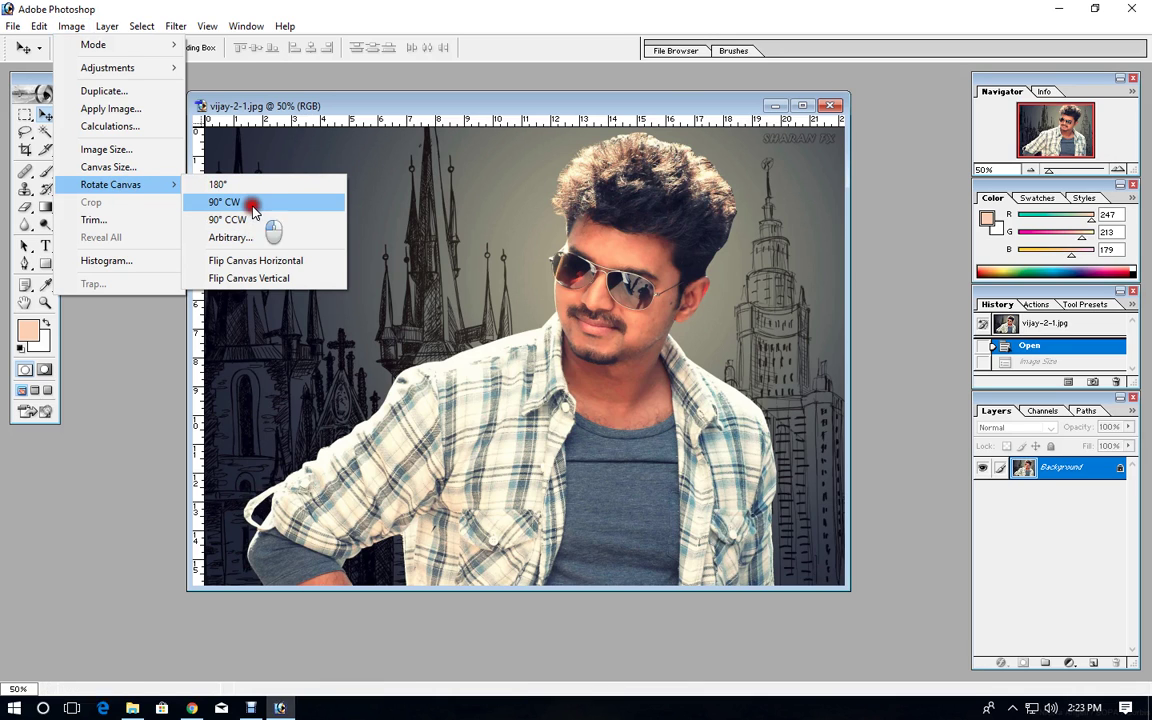
pyautogui.click(71, 26)
pyautogui.click(97, 184)
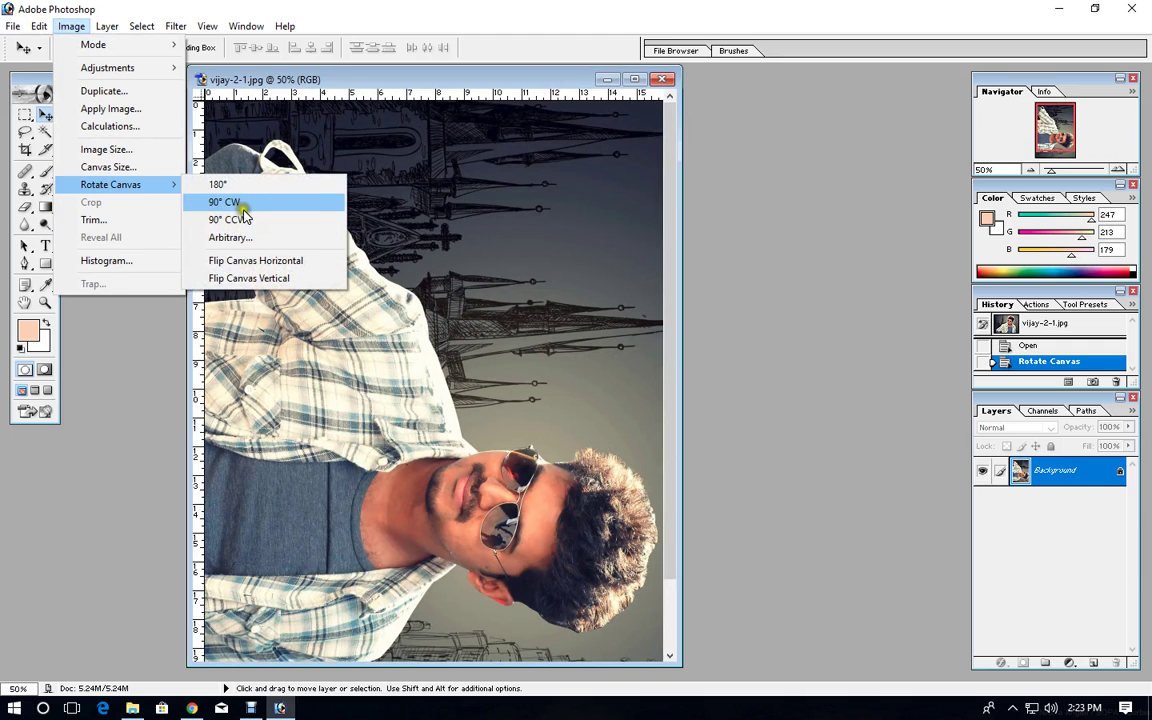
pyautogui.click(300, 200)
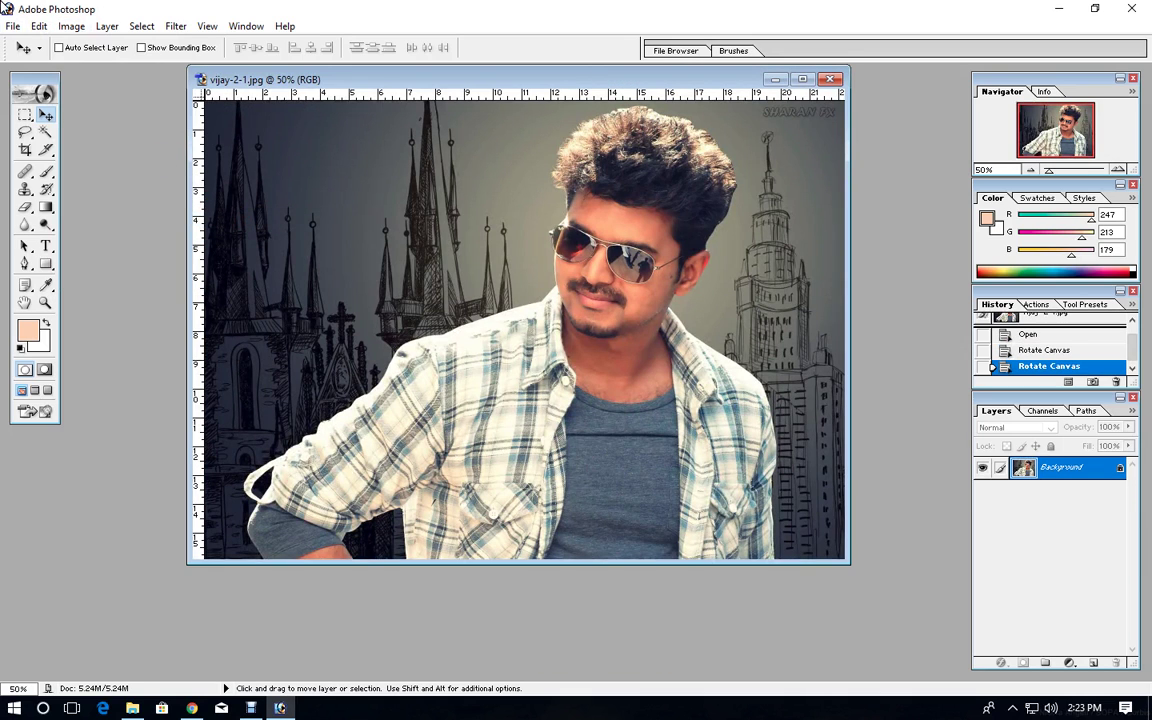
# Try Flip Canvas Horizontal and Vertical, undoing each flip with Ctrl+Z
pyautogui.click(40, 26)
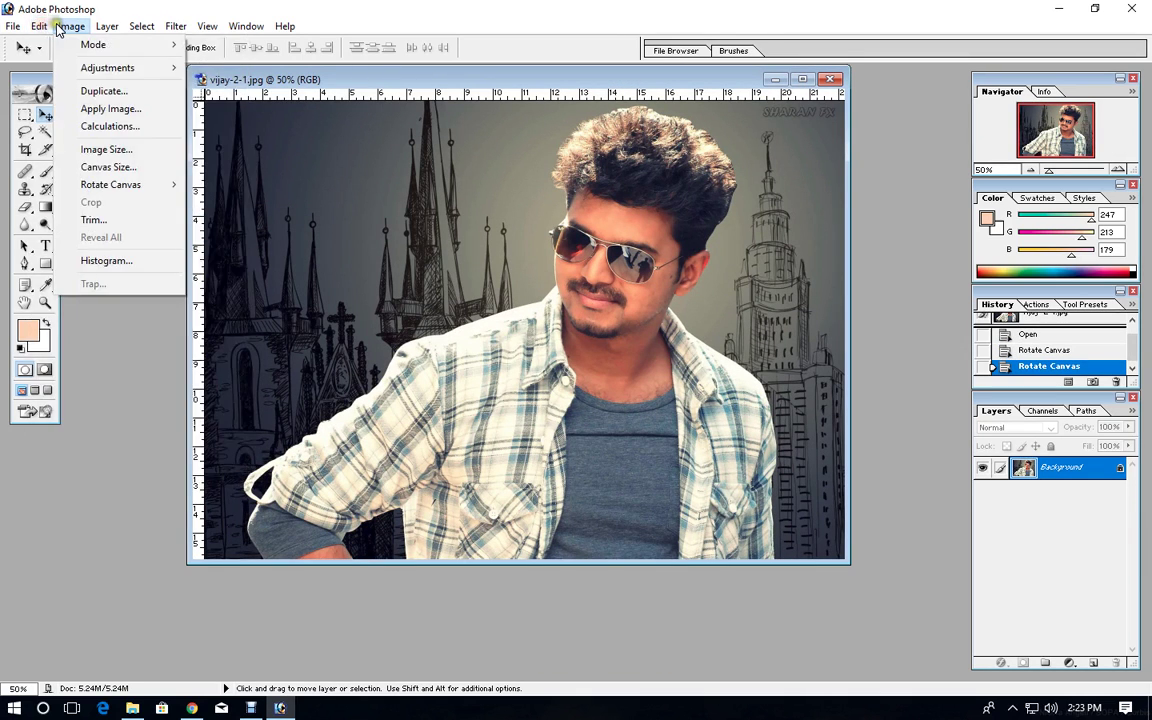
pyautogui.moveTo(111, 184)
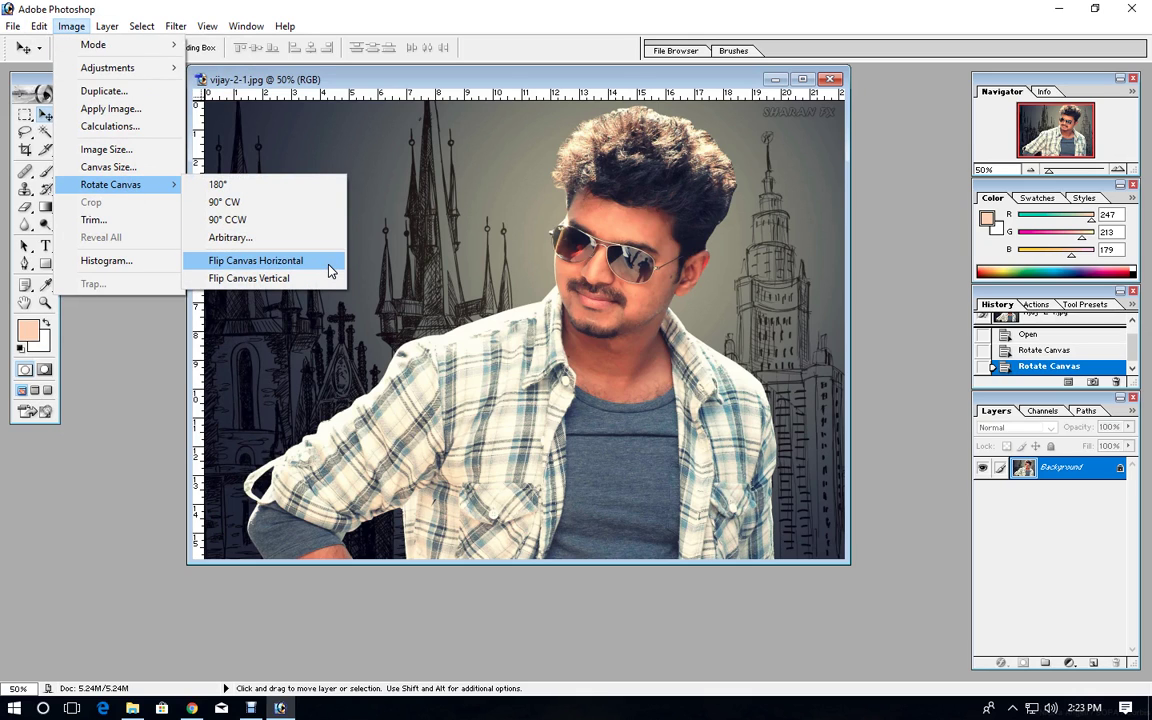
pyautogui.click(330, 262)
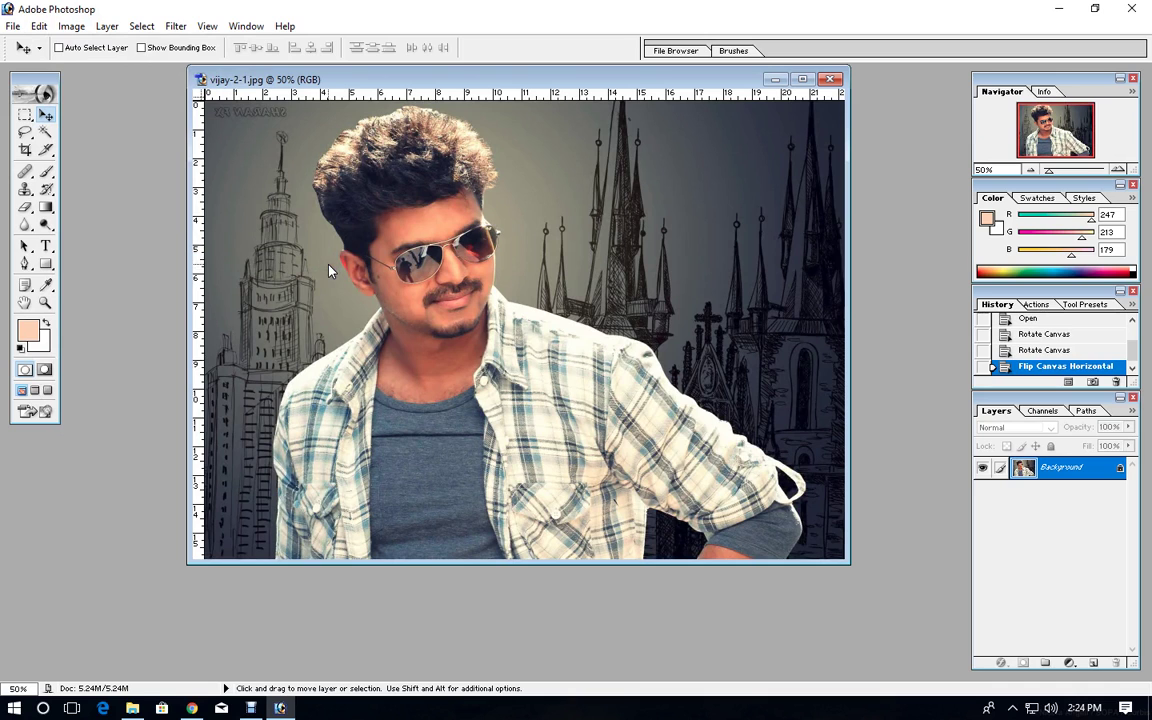
pyautogui.hotkey('ctrl', 'z')
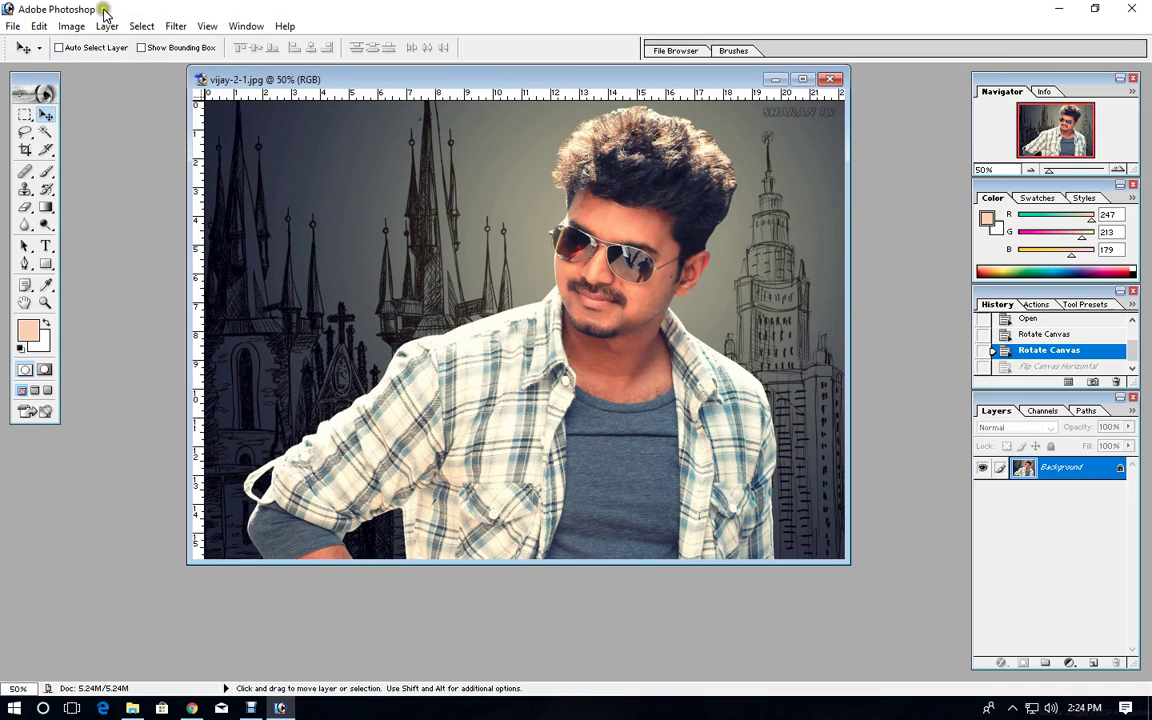
pyautogui.click(71, 26)
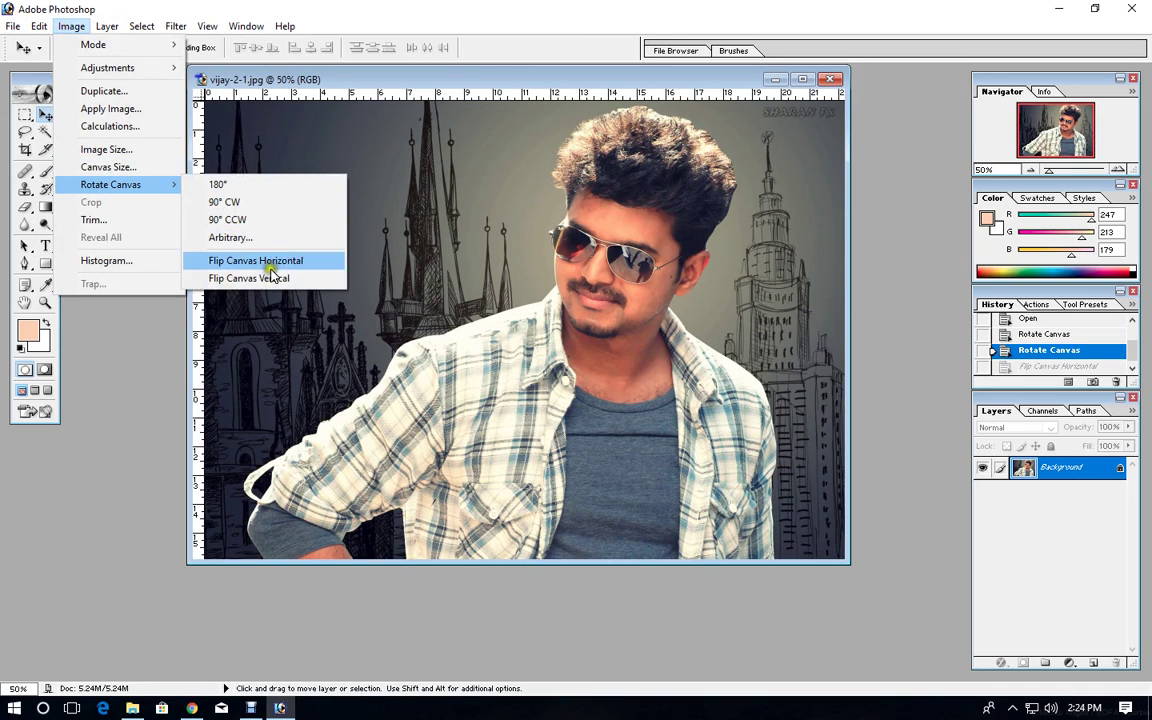
pyautogui.click(267, 276)
pyautogui.hotkey('ctrl', 'z')
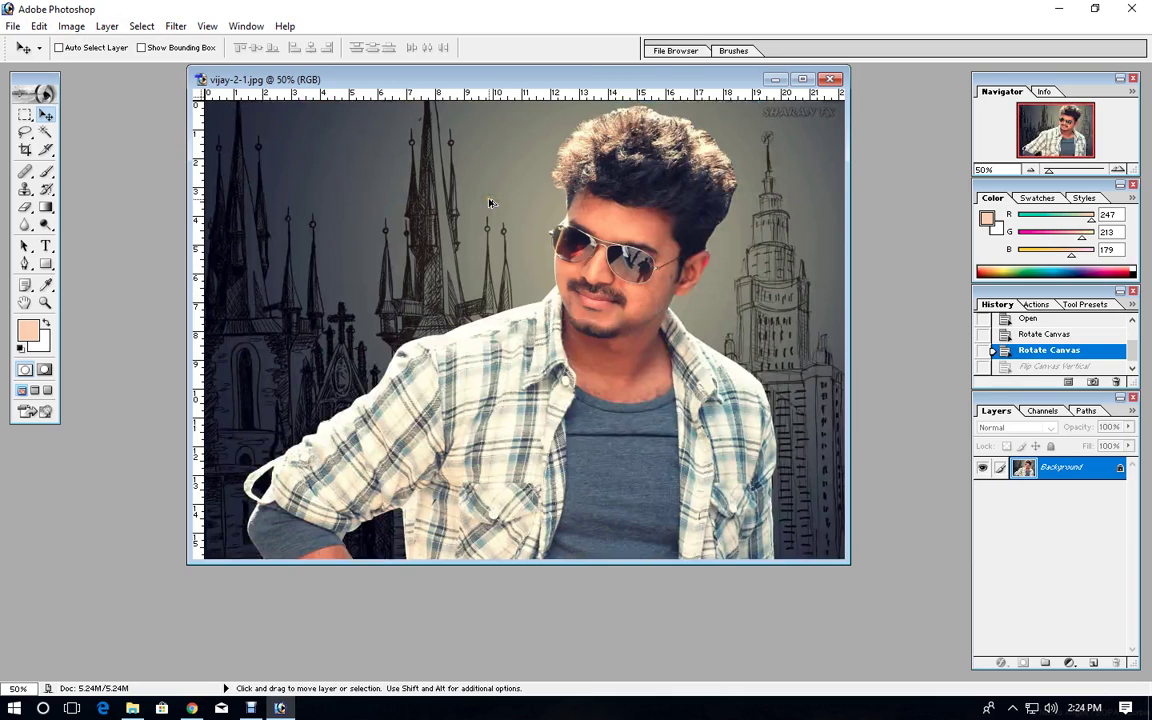
pyautogui.click(71, 26)
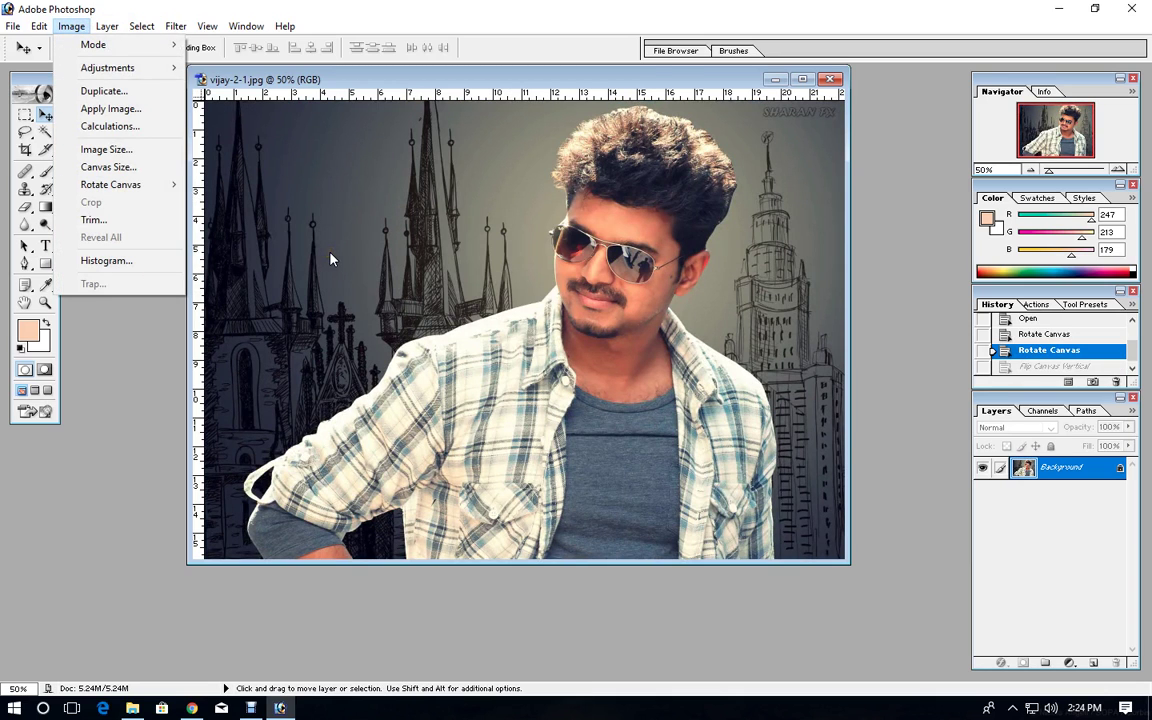
pyautogui.click(296, 226)
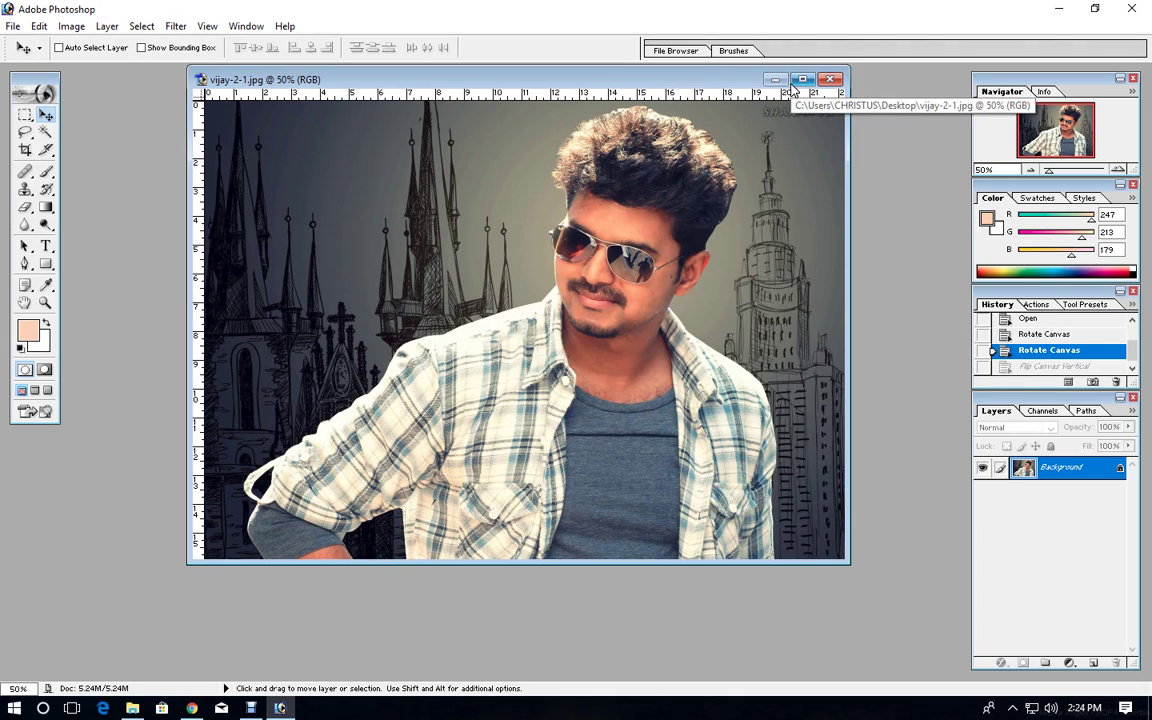